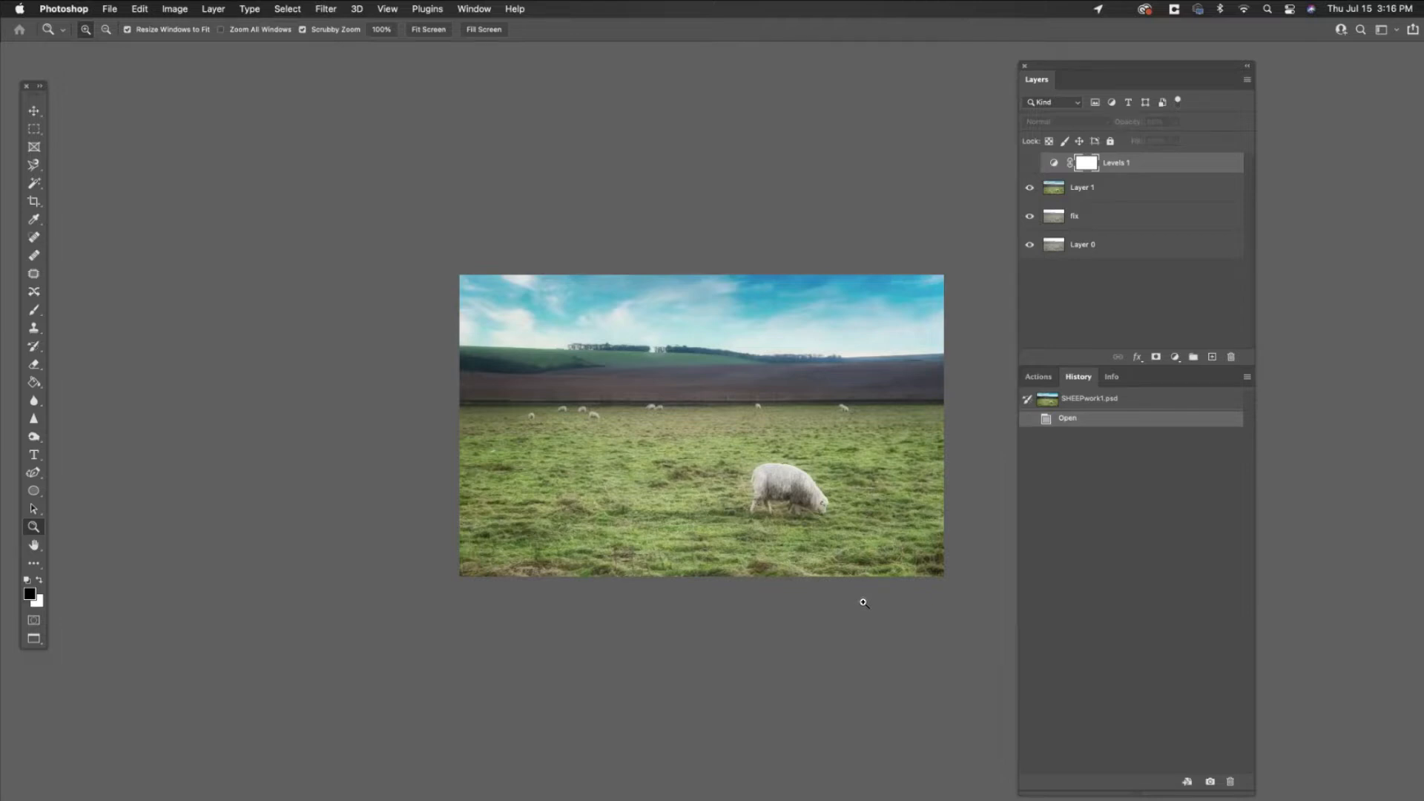
- Show the Levels 1 adjustment layer and view the whole sheep image enlarged, clear of the floating layer list
left_click(1031, 163)
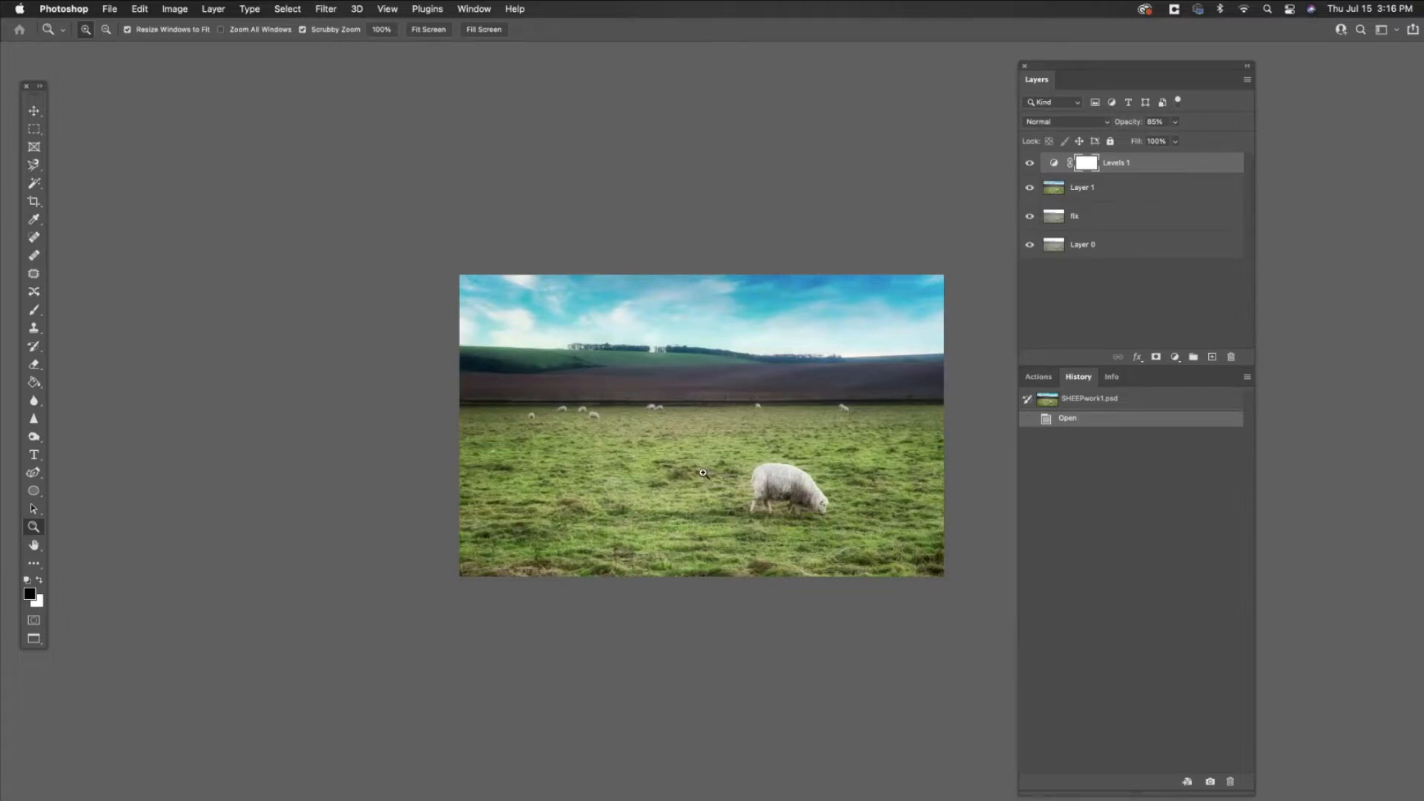
left_click(689, 440)
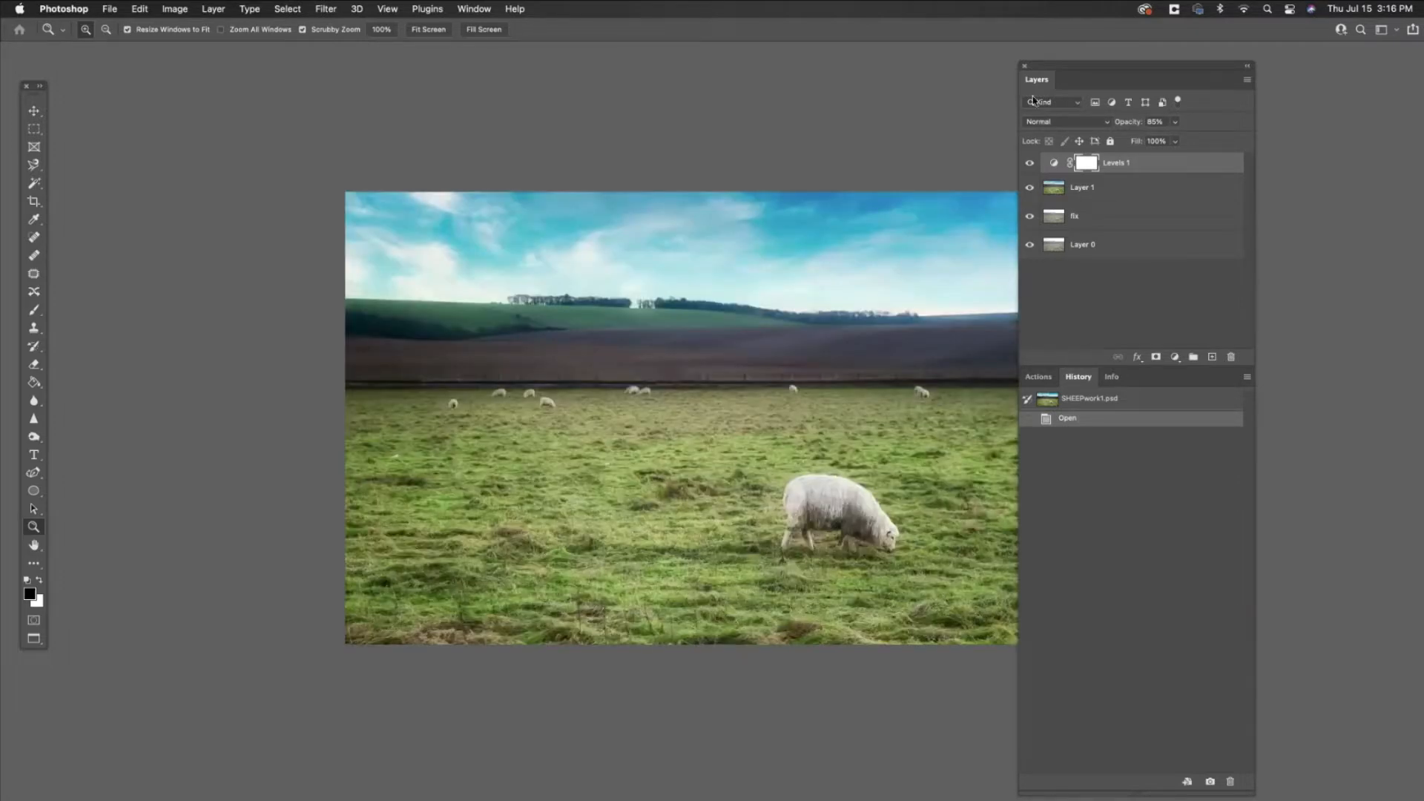
left_click_drag(1061, 66, 1281, 352)
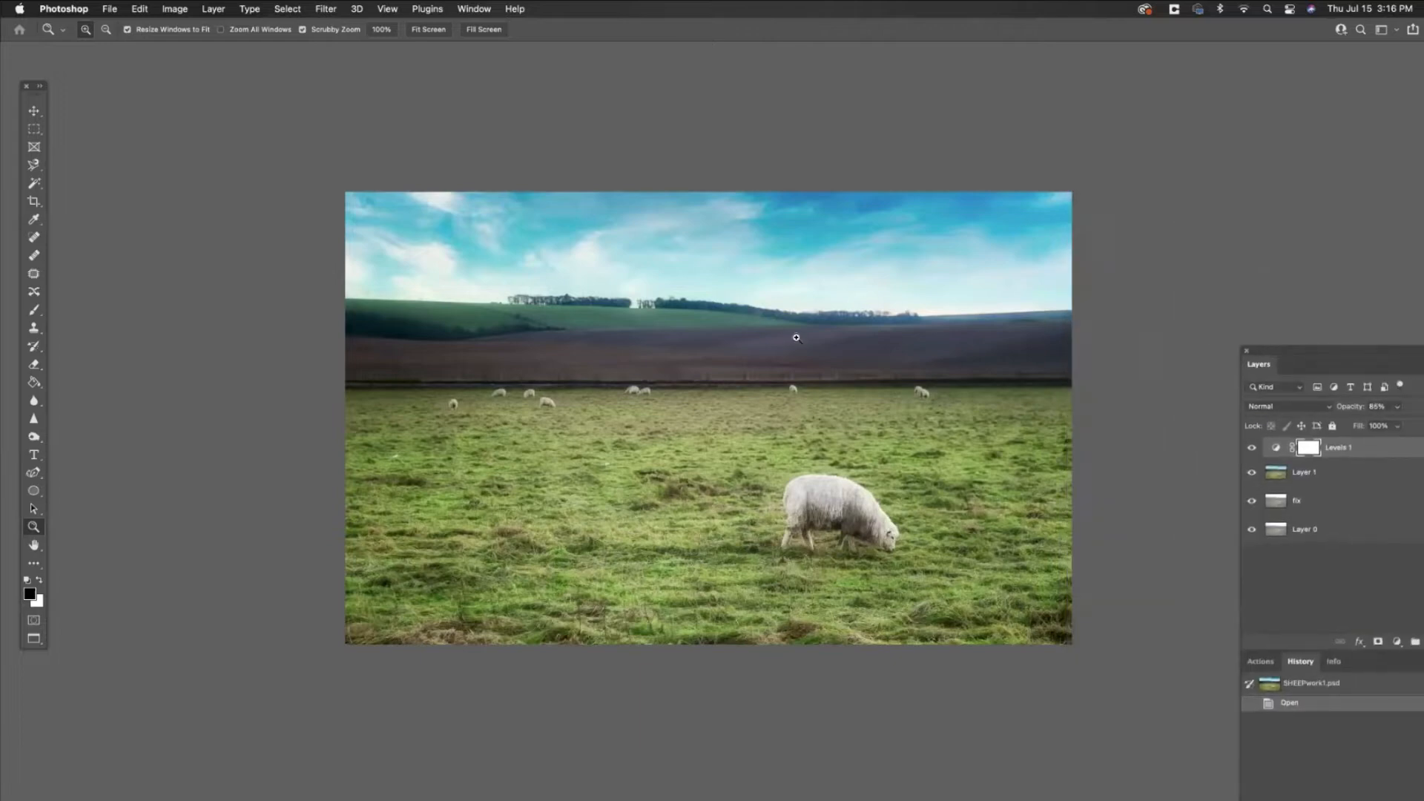
left_click(784, 340)
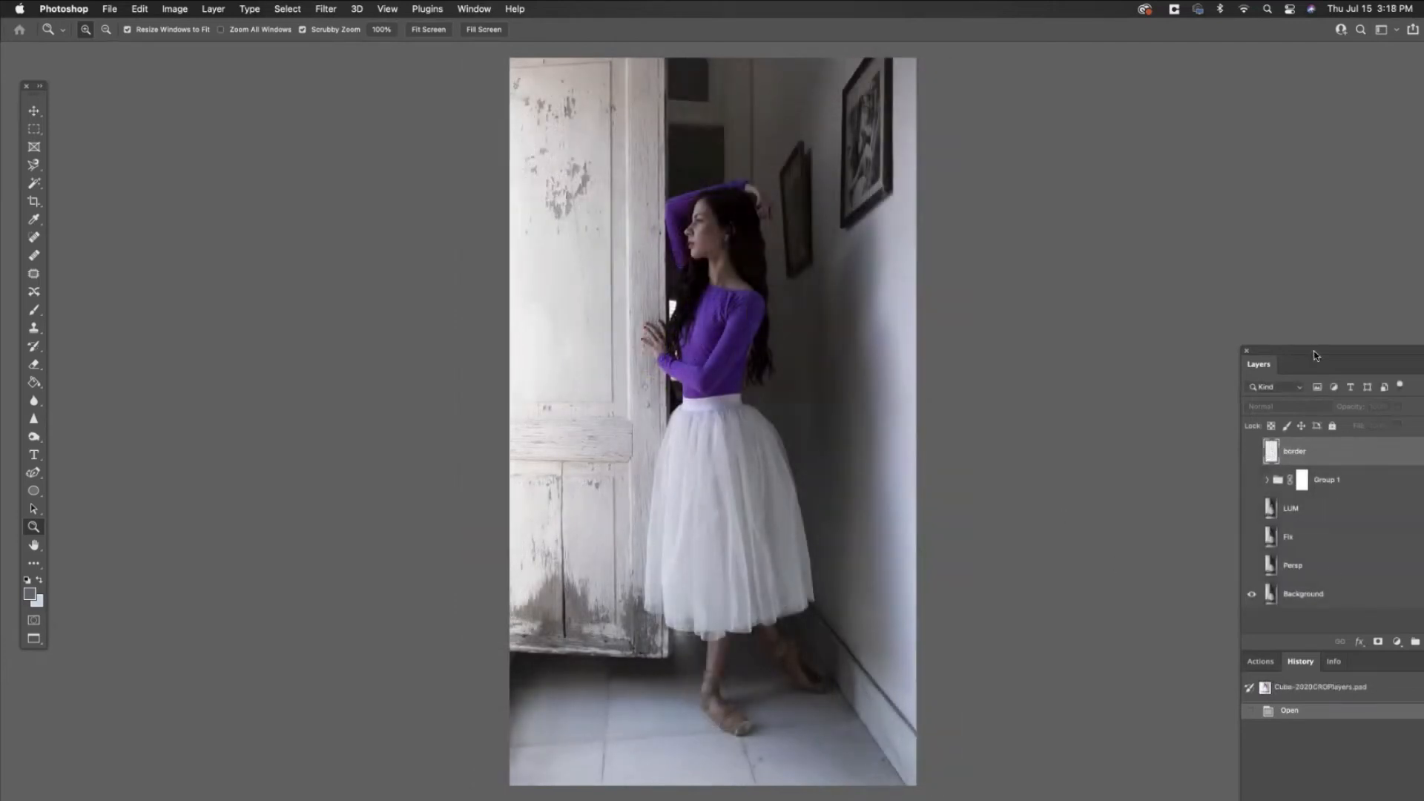
- Reveal the dancer image's Persp, Fix, LUM, Group 1 and border layers one by one, comparing LUM off and on
left_click_drag(1315, 354, 1256, 289)
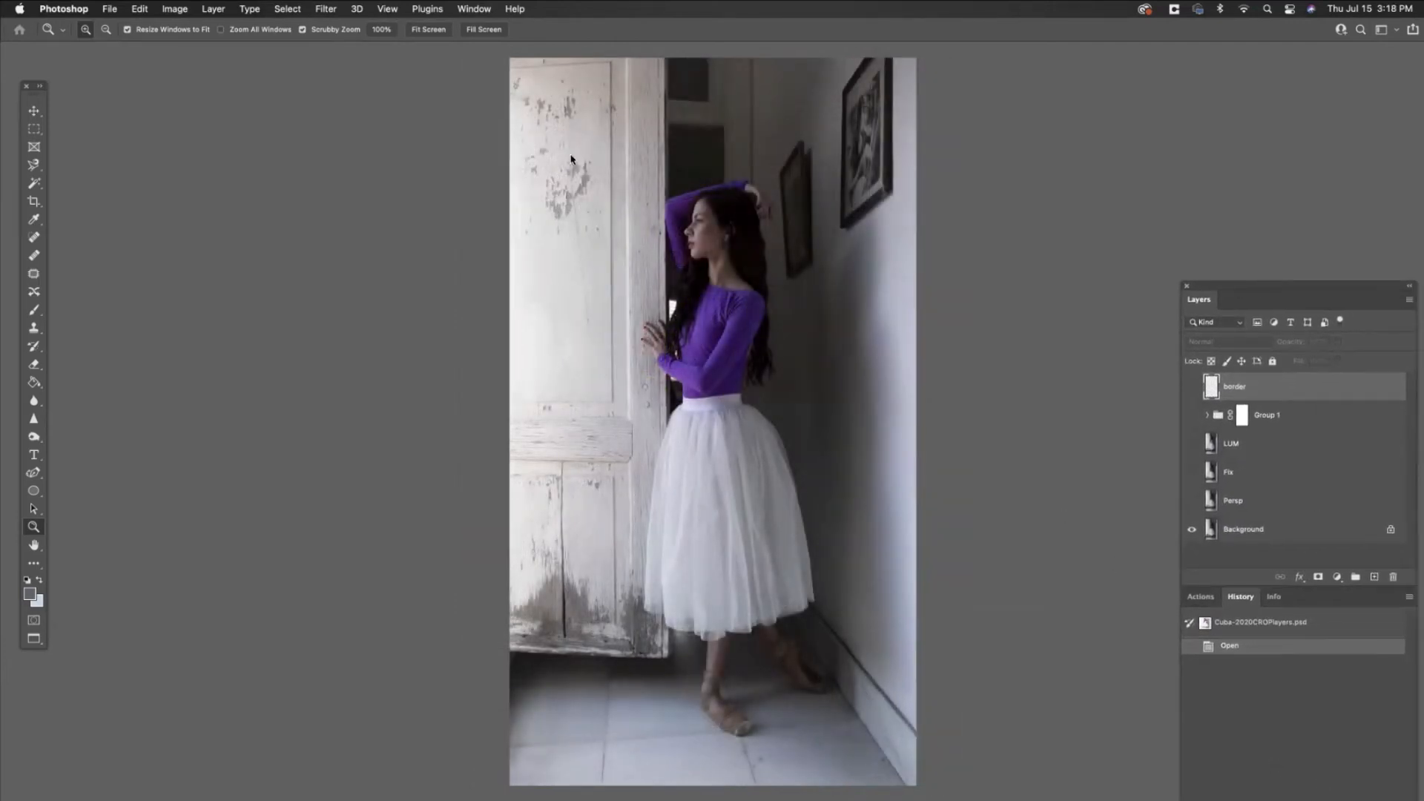
left_click(1192, 502)
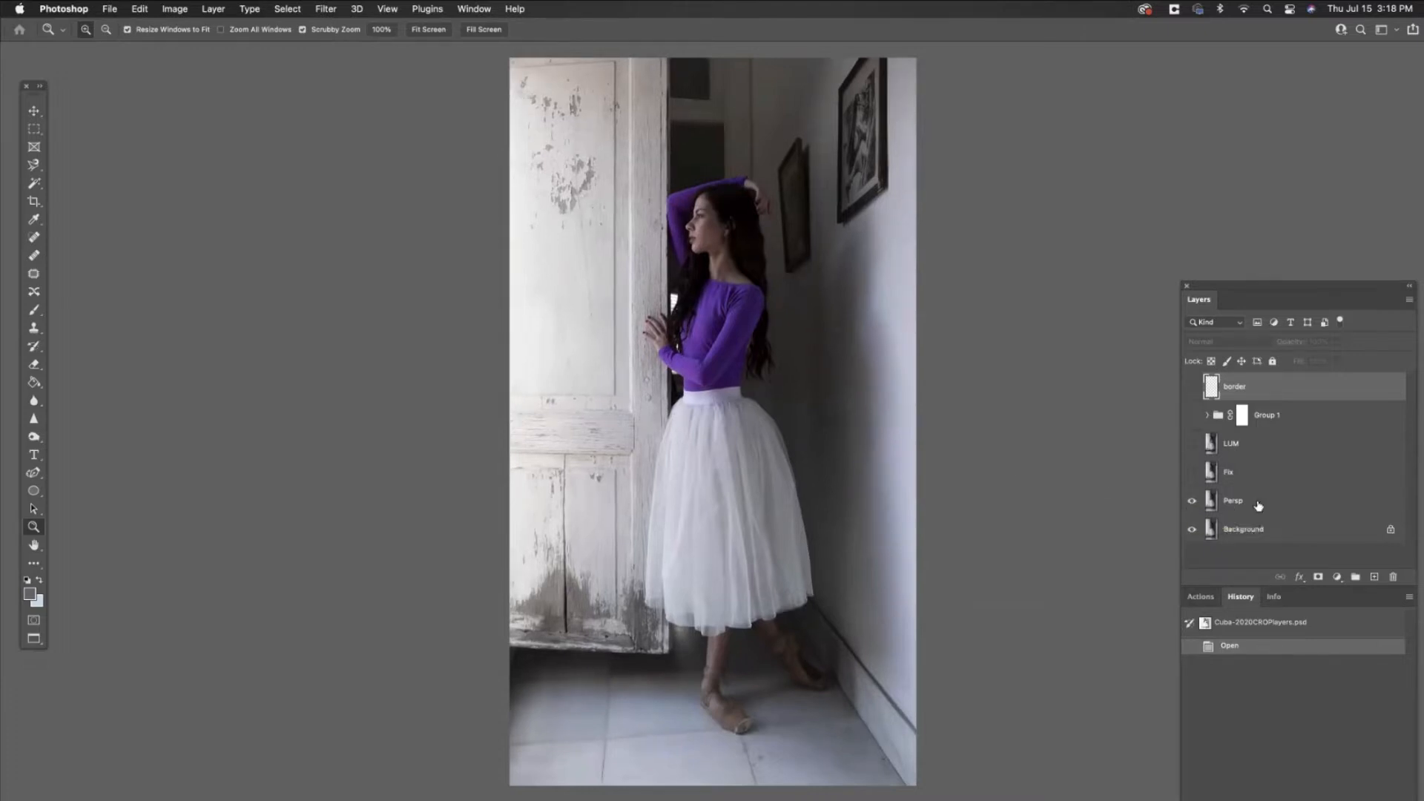
left_click(1192, 471)
left_click(1193, 445)
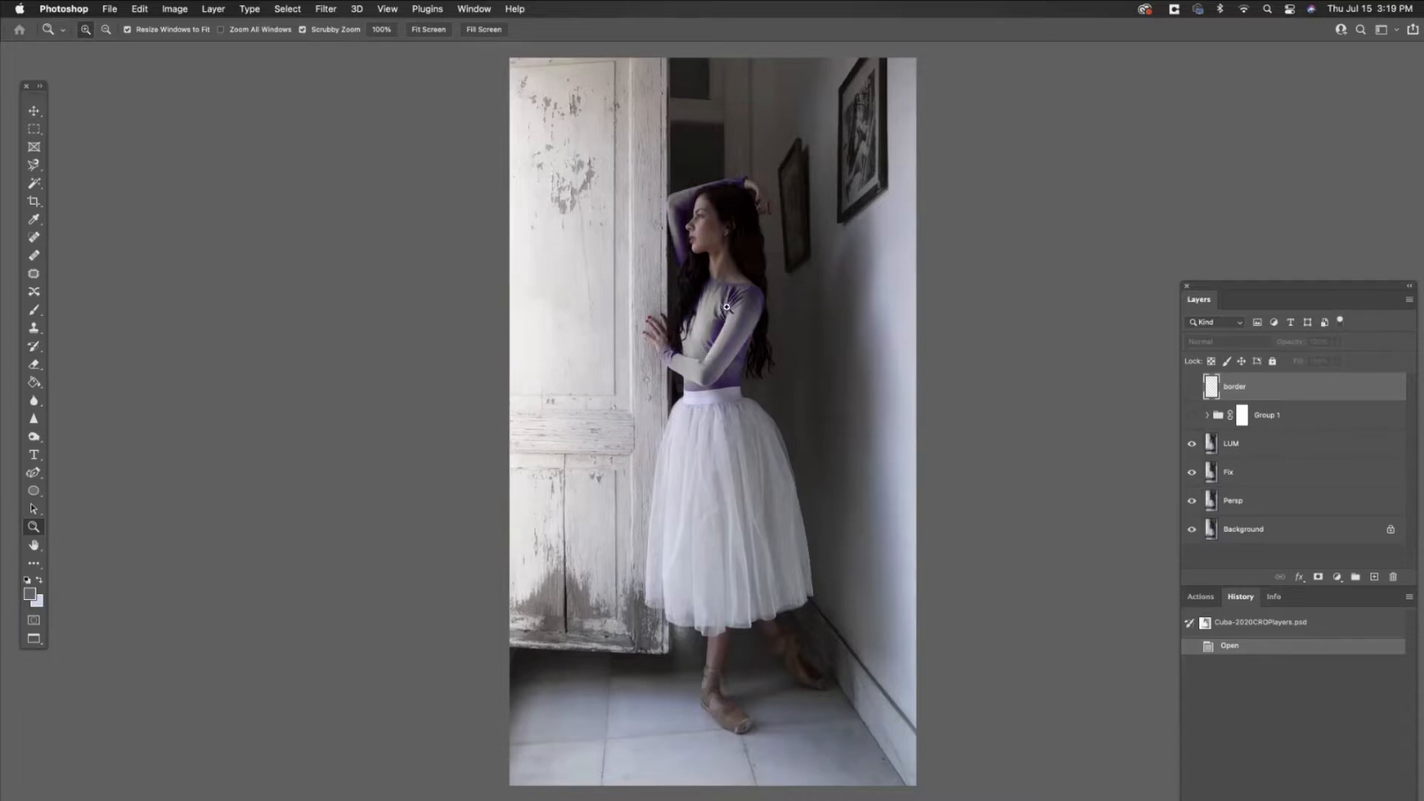
left_click(1191, 444)
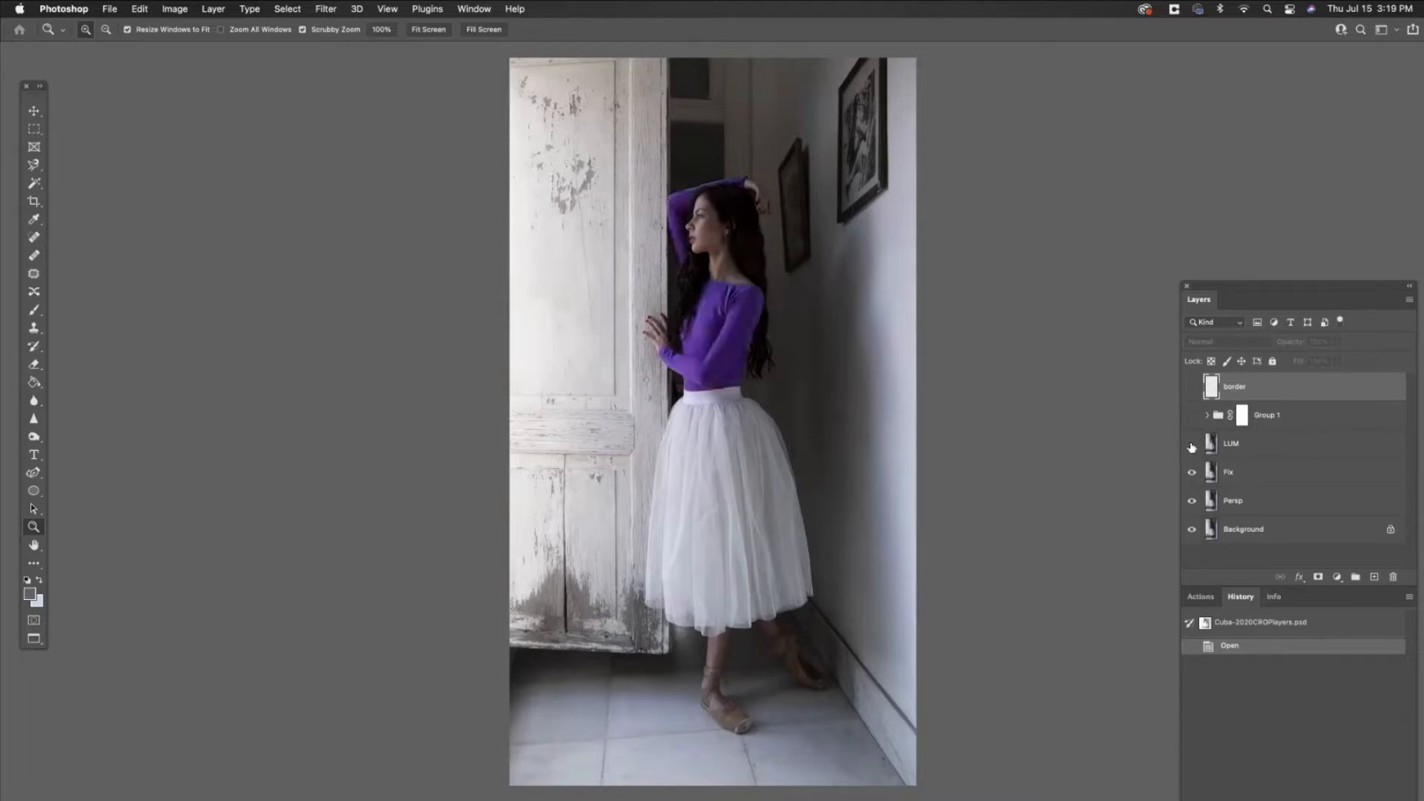
left_click(1191, 444)
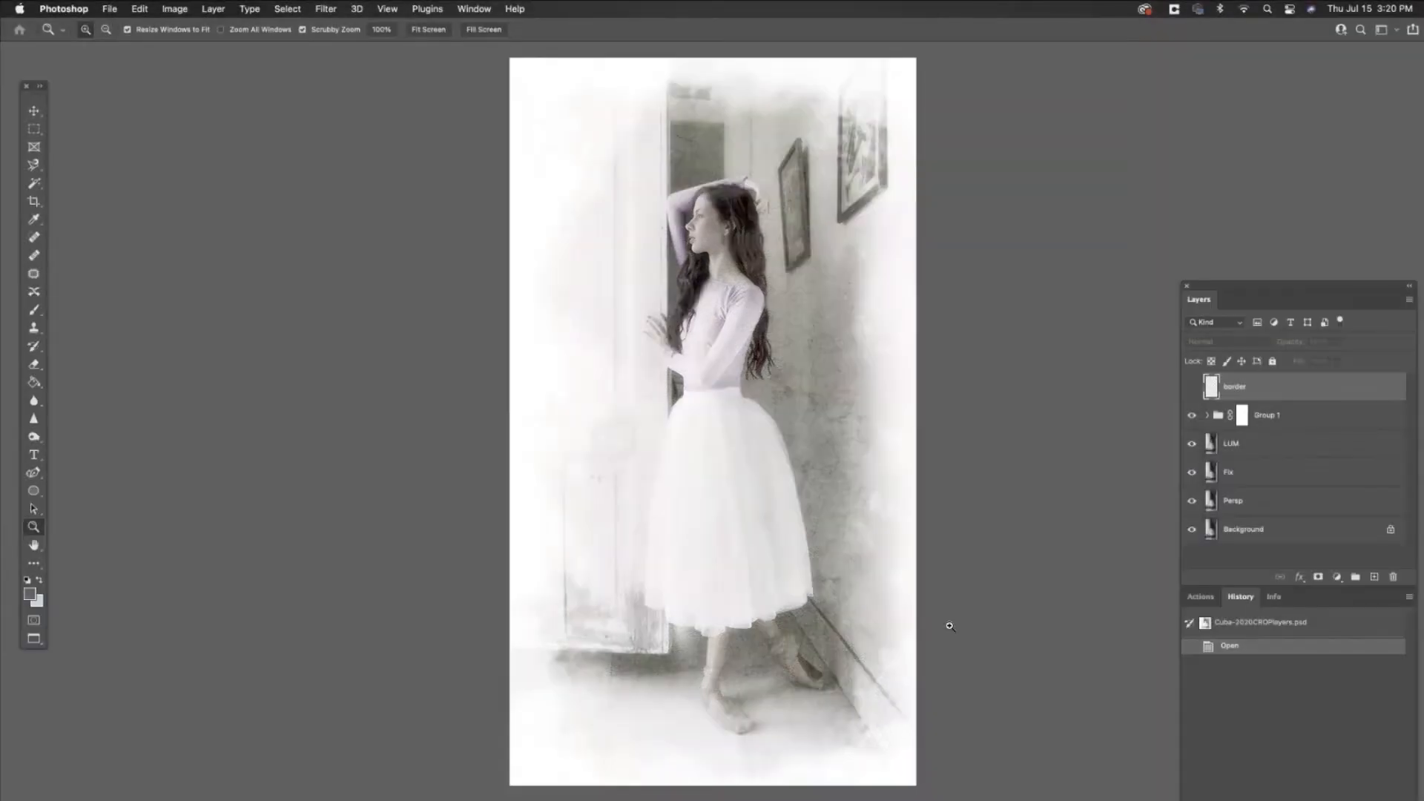
left_click(1192, 388)
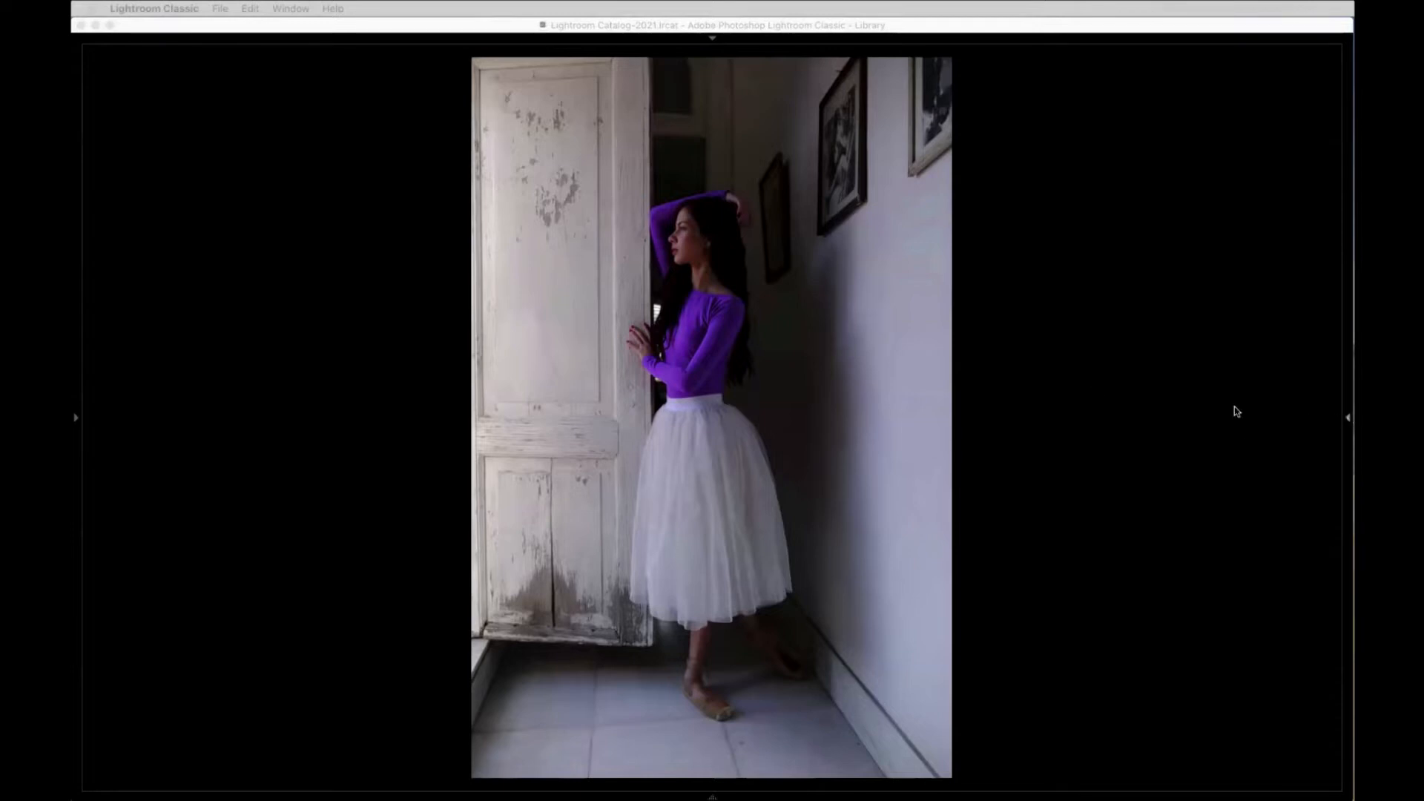
- Switch to Lightroom Classic's Develop module and display the Basic adjustments of the brighter, cropped dancer version
left_click(1347, 419)
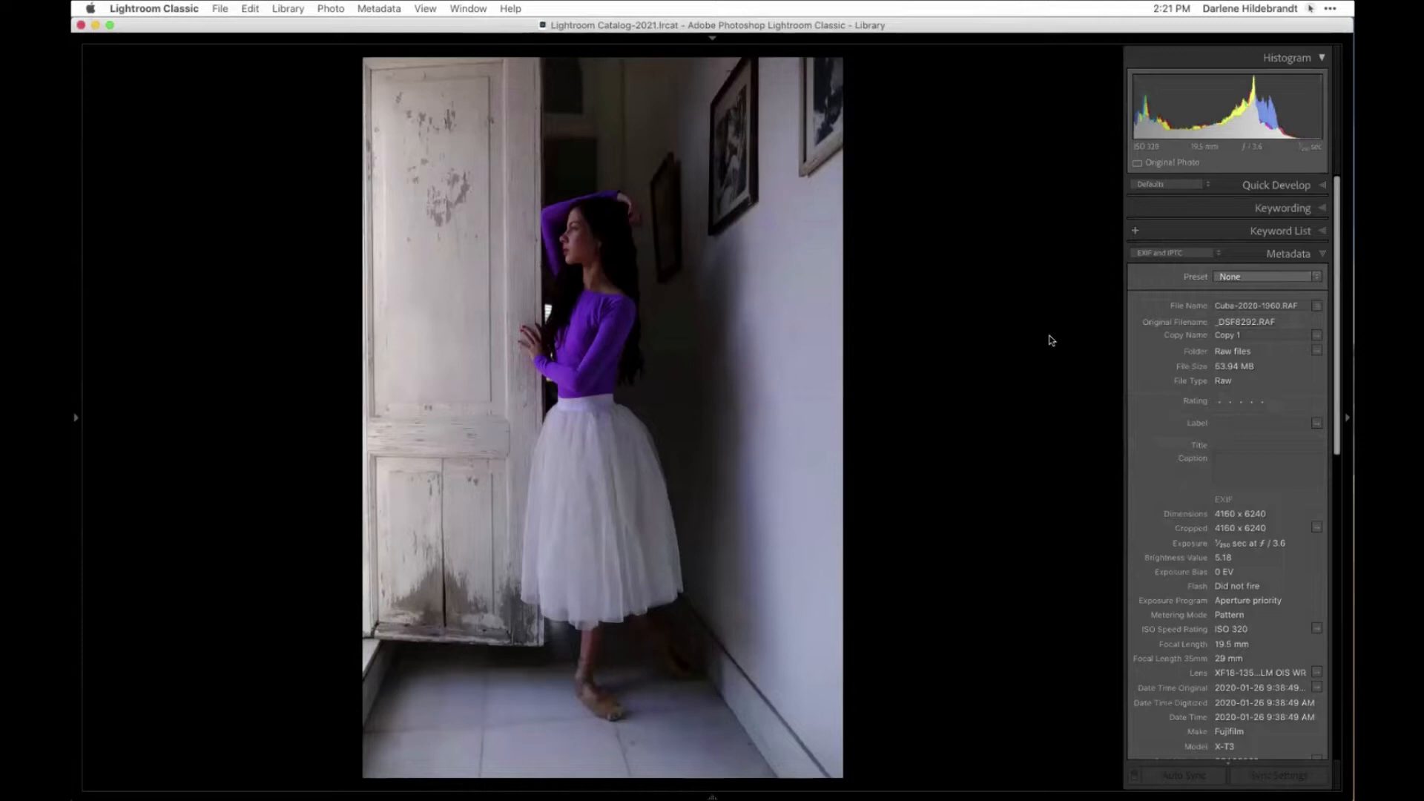
key("d")
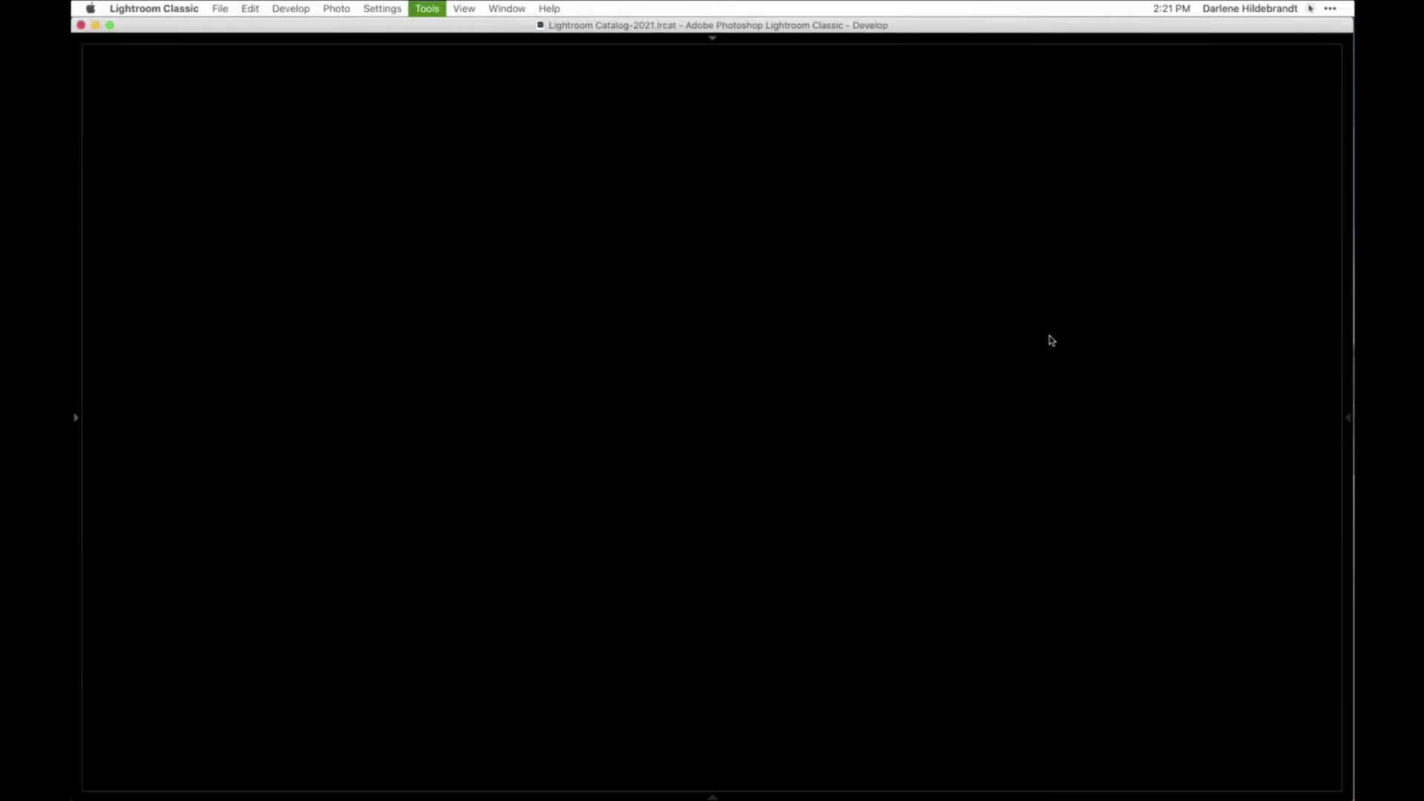
key("Right")
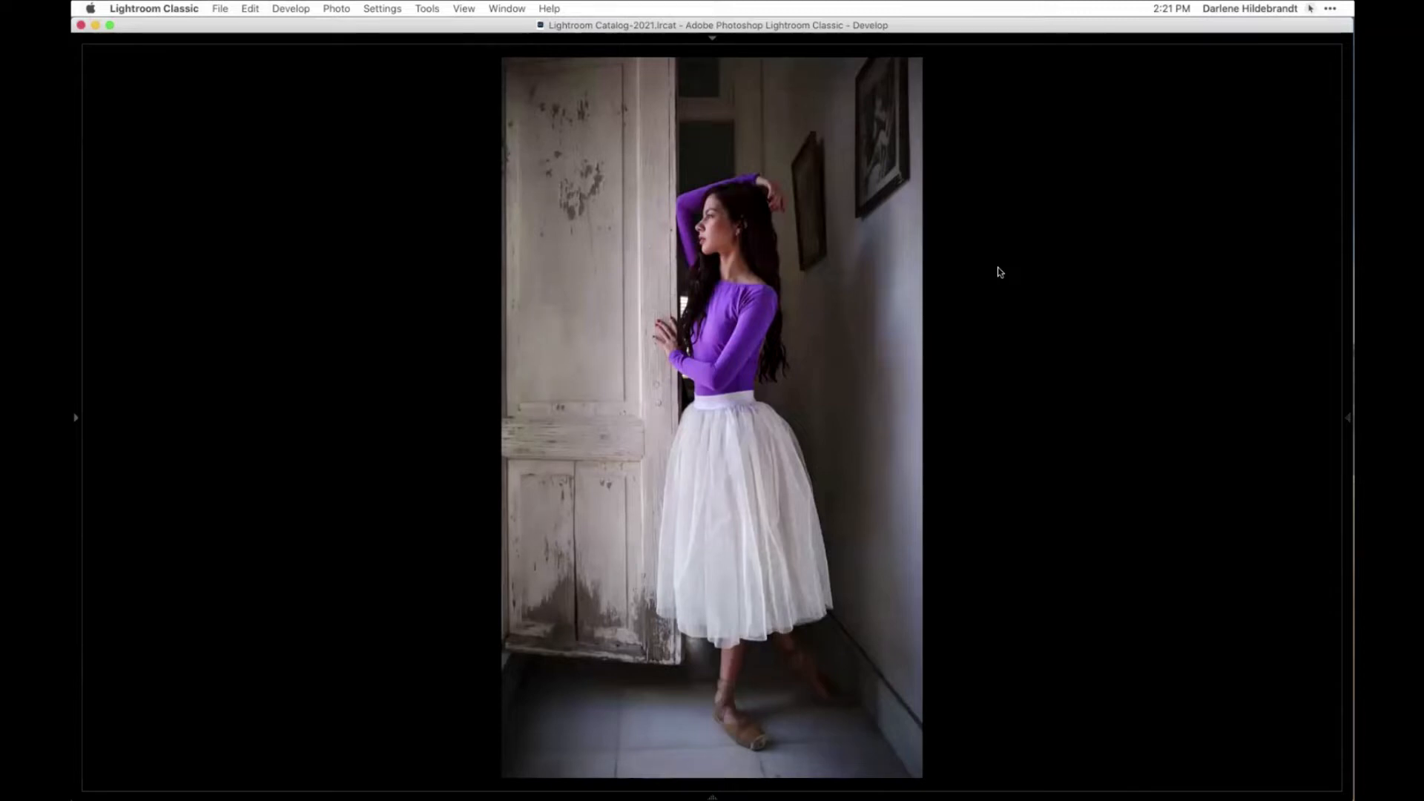
left_click(1349, 421)
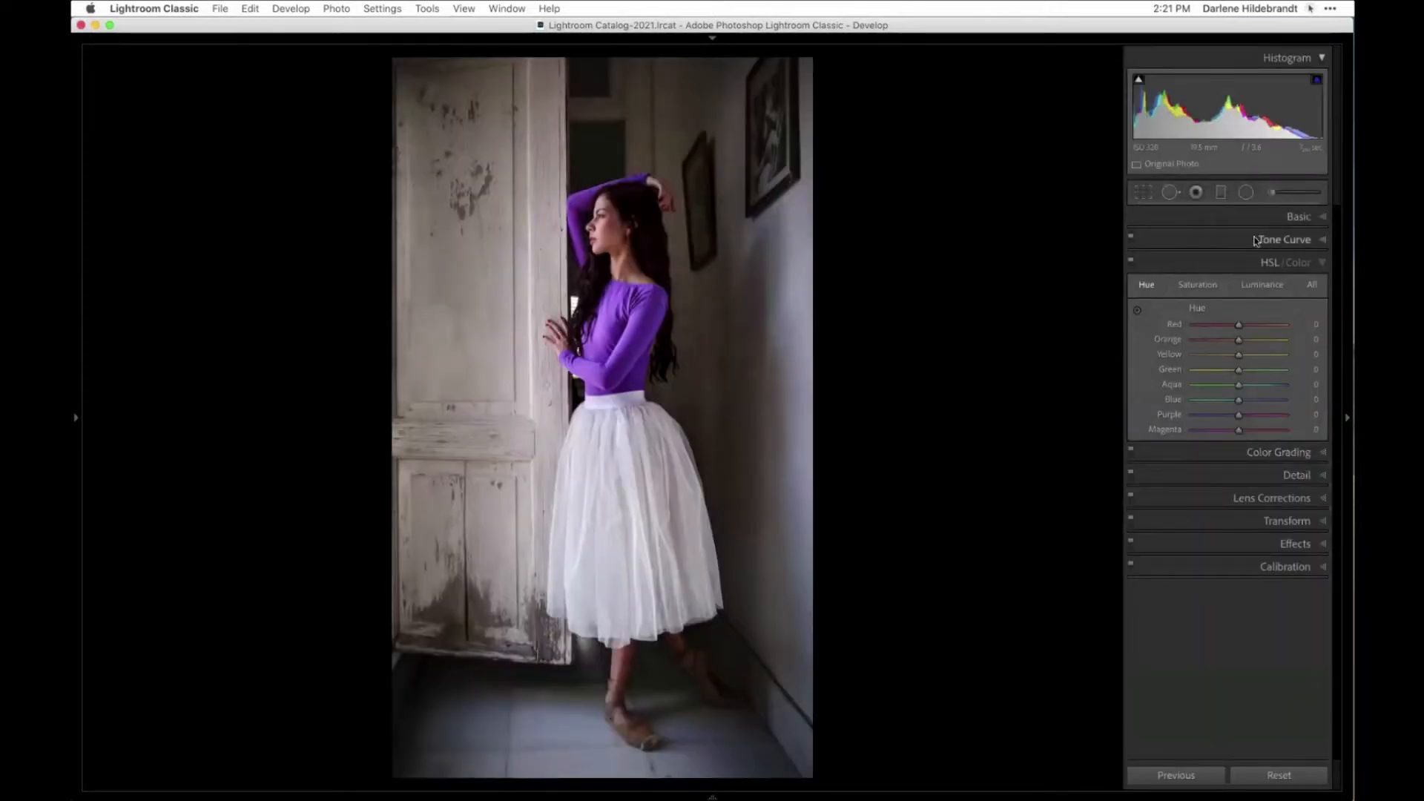
left_click(1297, 219)
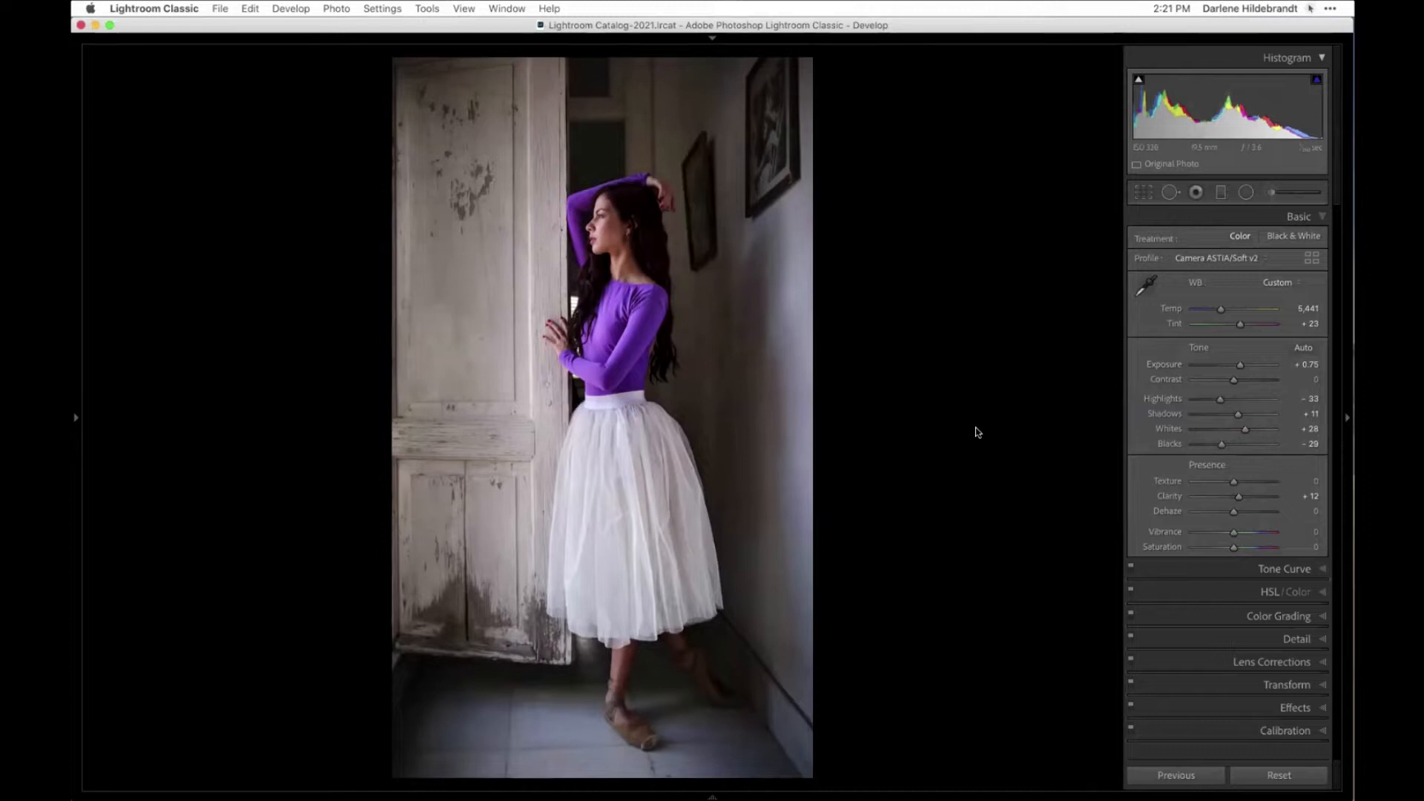
- Examine the coverage and settings of the three radial filters on the dancer photo using the mask overlay, and close the tool
key("shift+m")
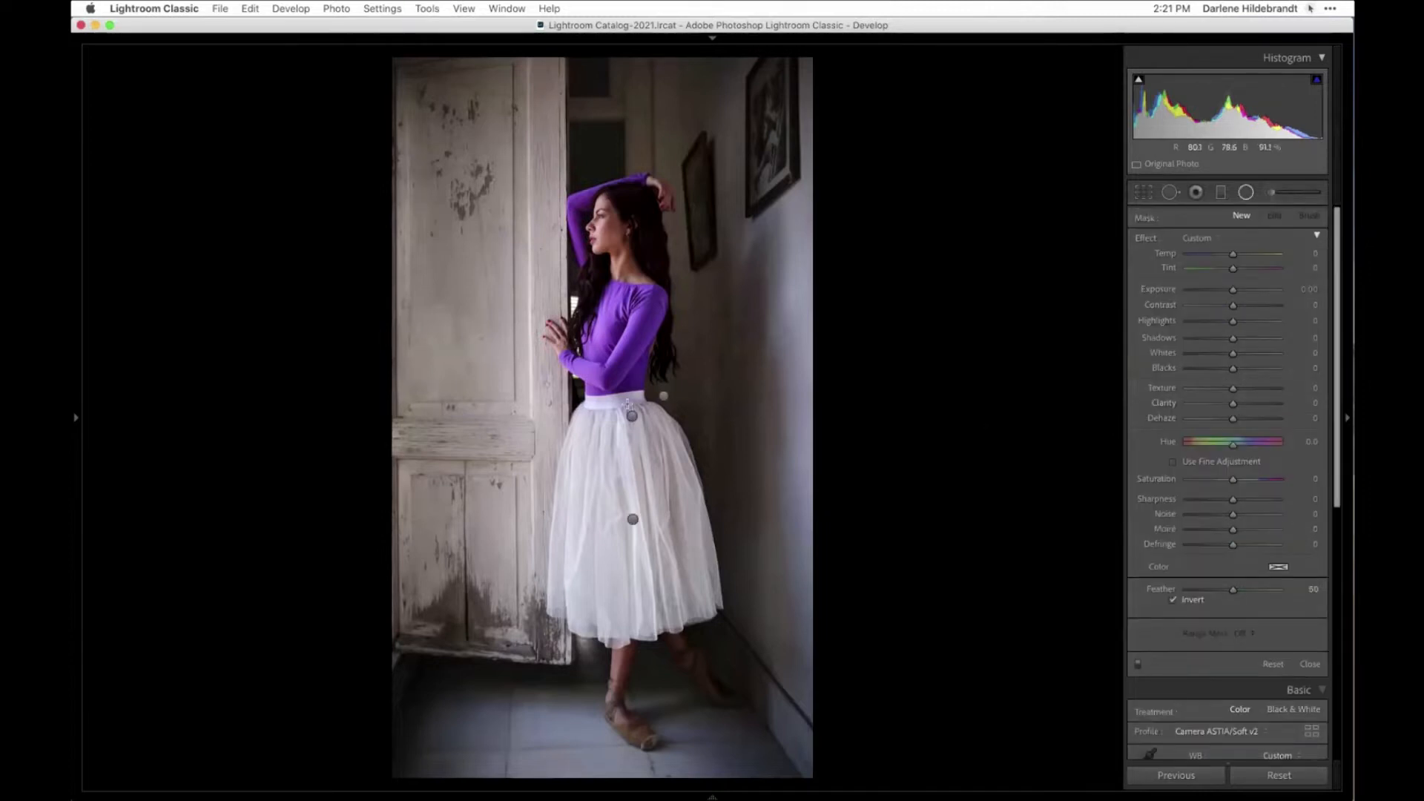
left_click(630, 416)
key("o")
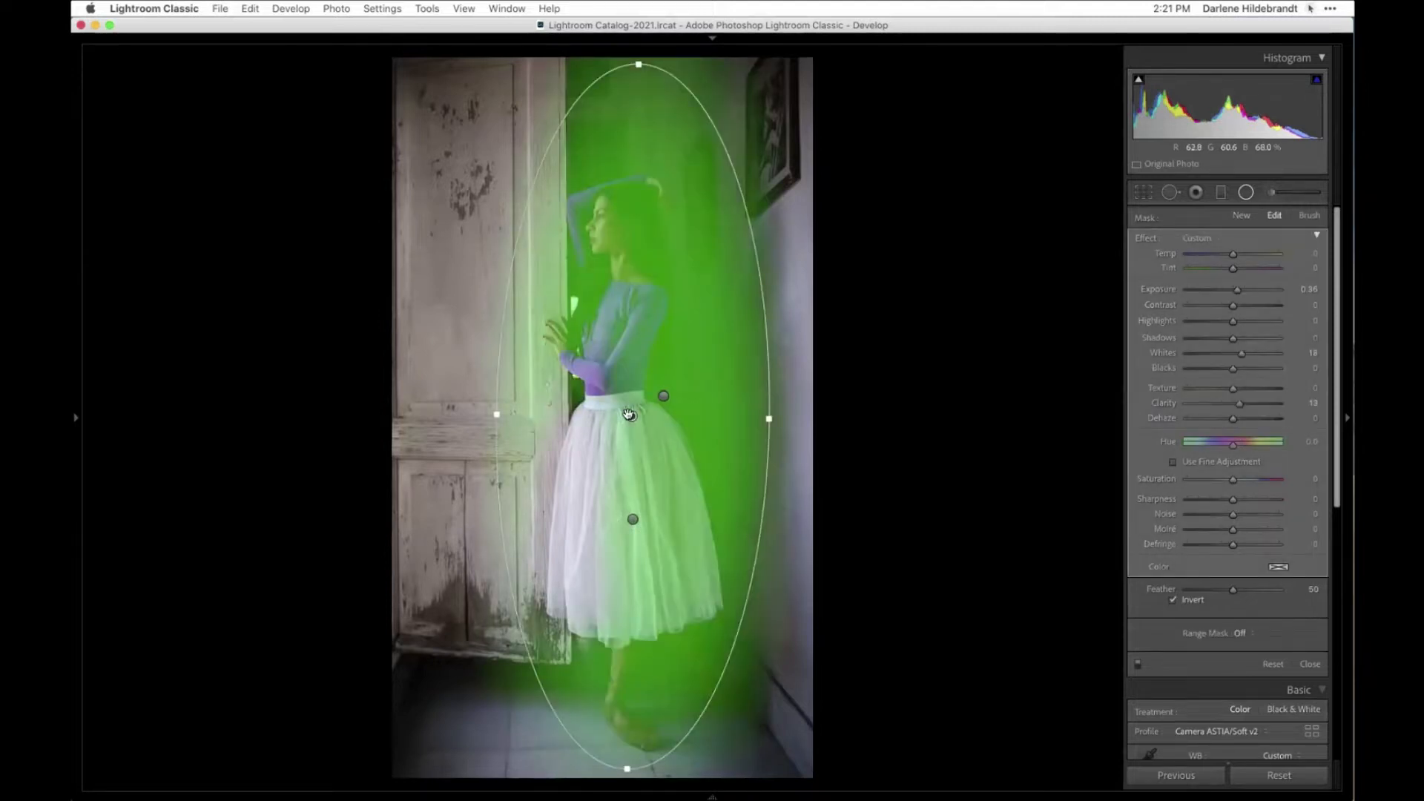
left_click(663, 396)
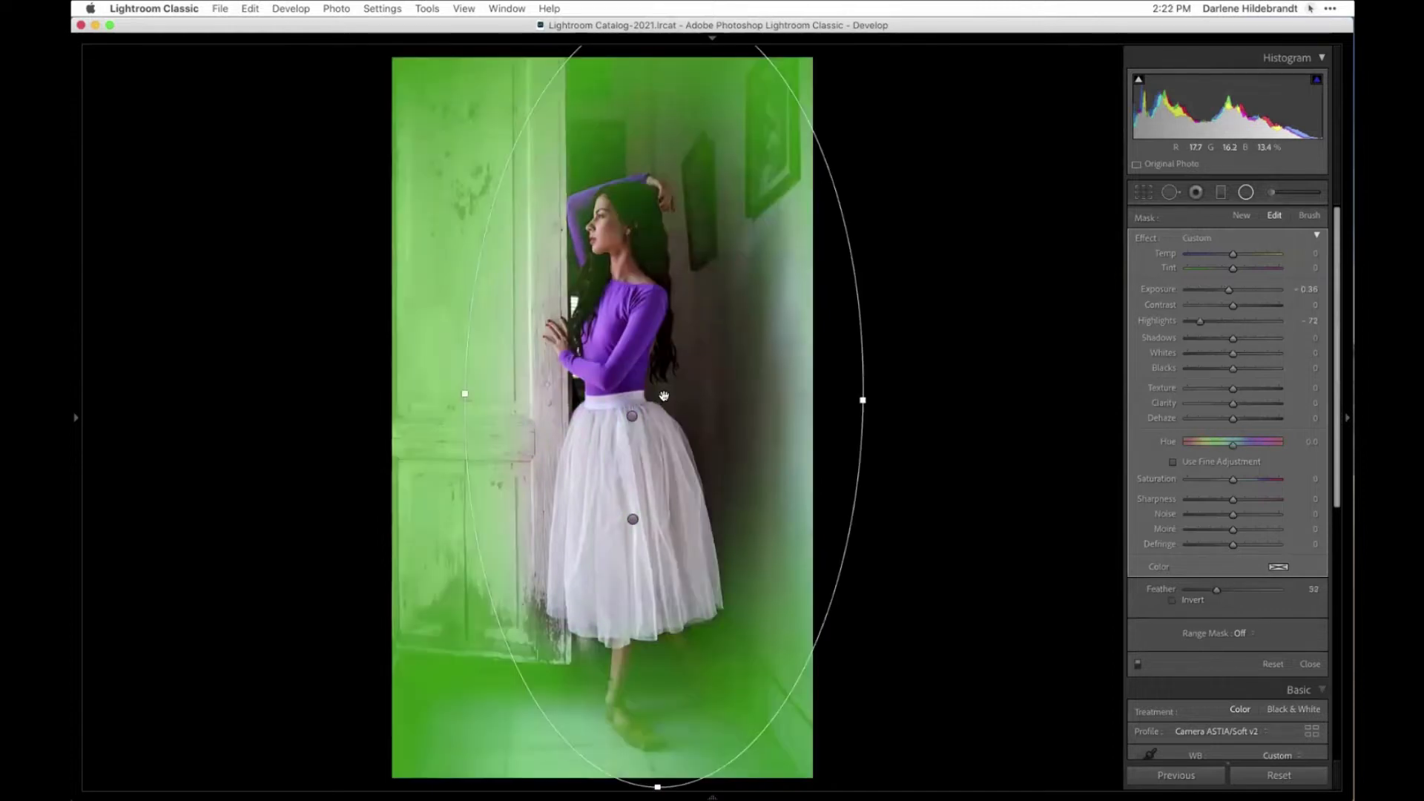
left_click(632, 520)
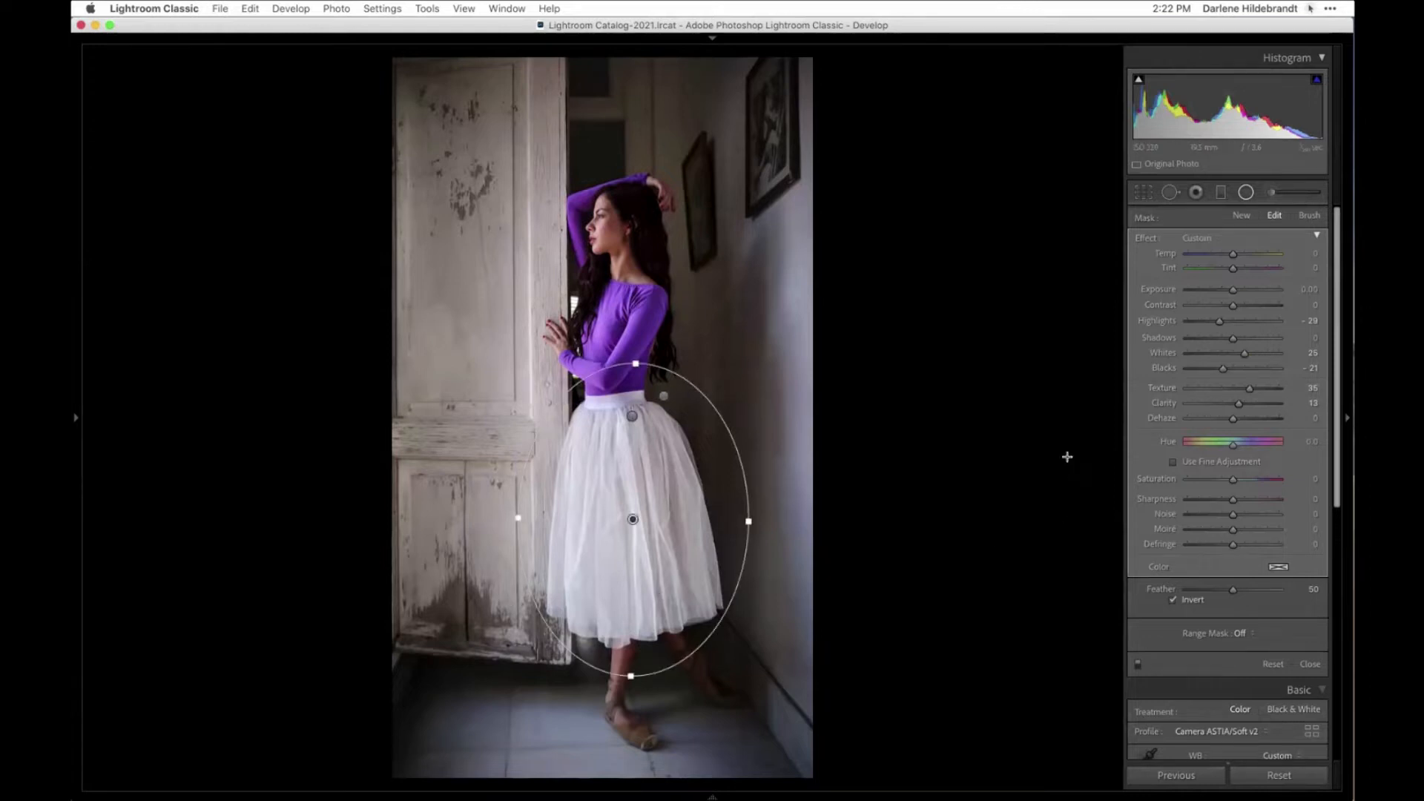
key("shift+m")
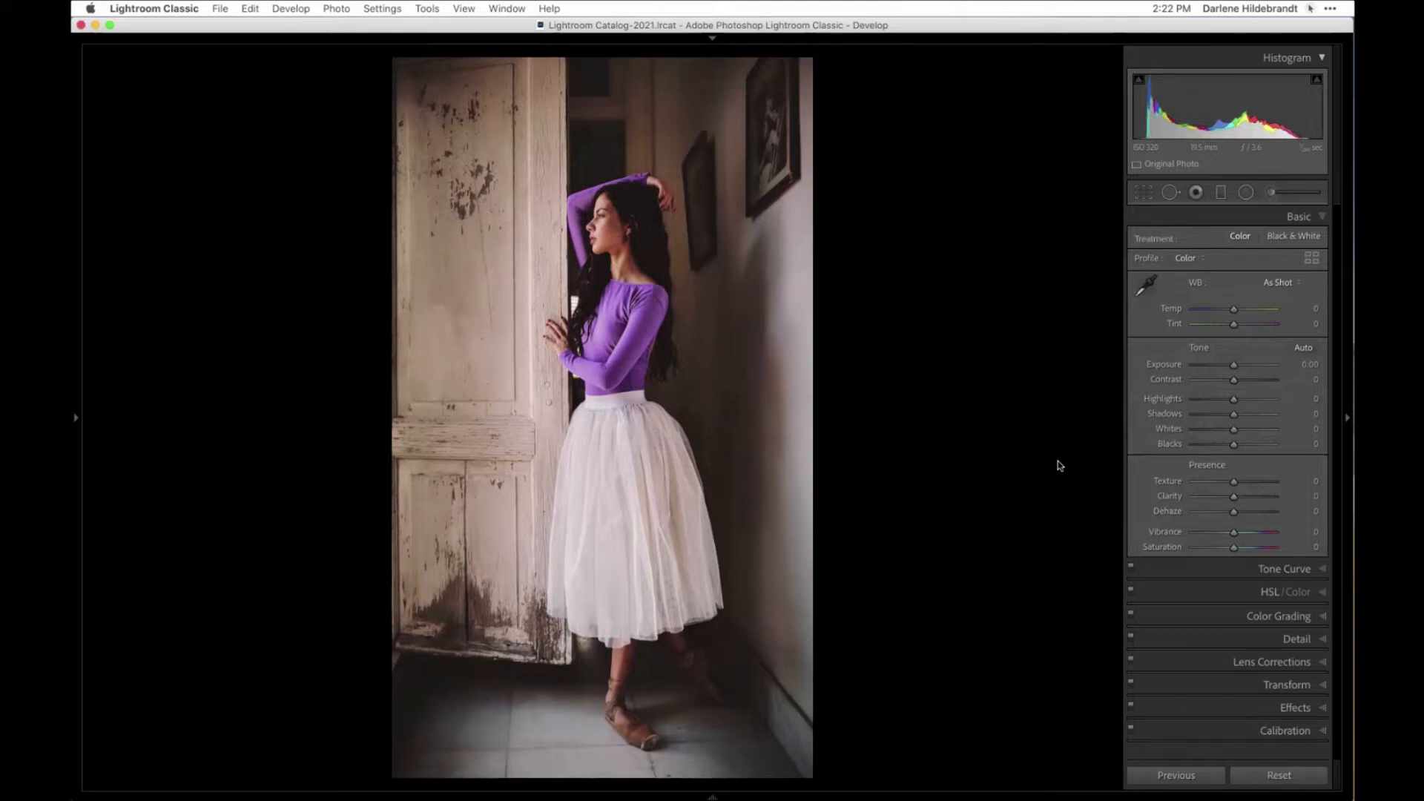
- Compare the warm-toned dancer version with the Camera ASTIA/Soft edit at 100% around her face and the door
left_click(540, 235)
left_click_drag(918, 443, 836, 373)
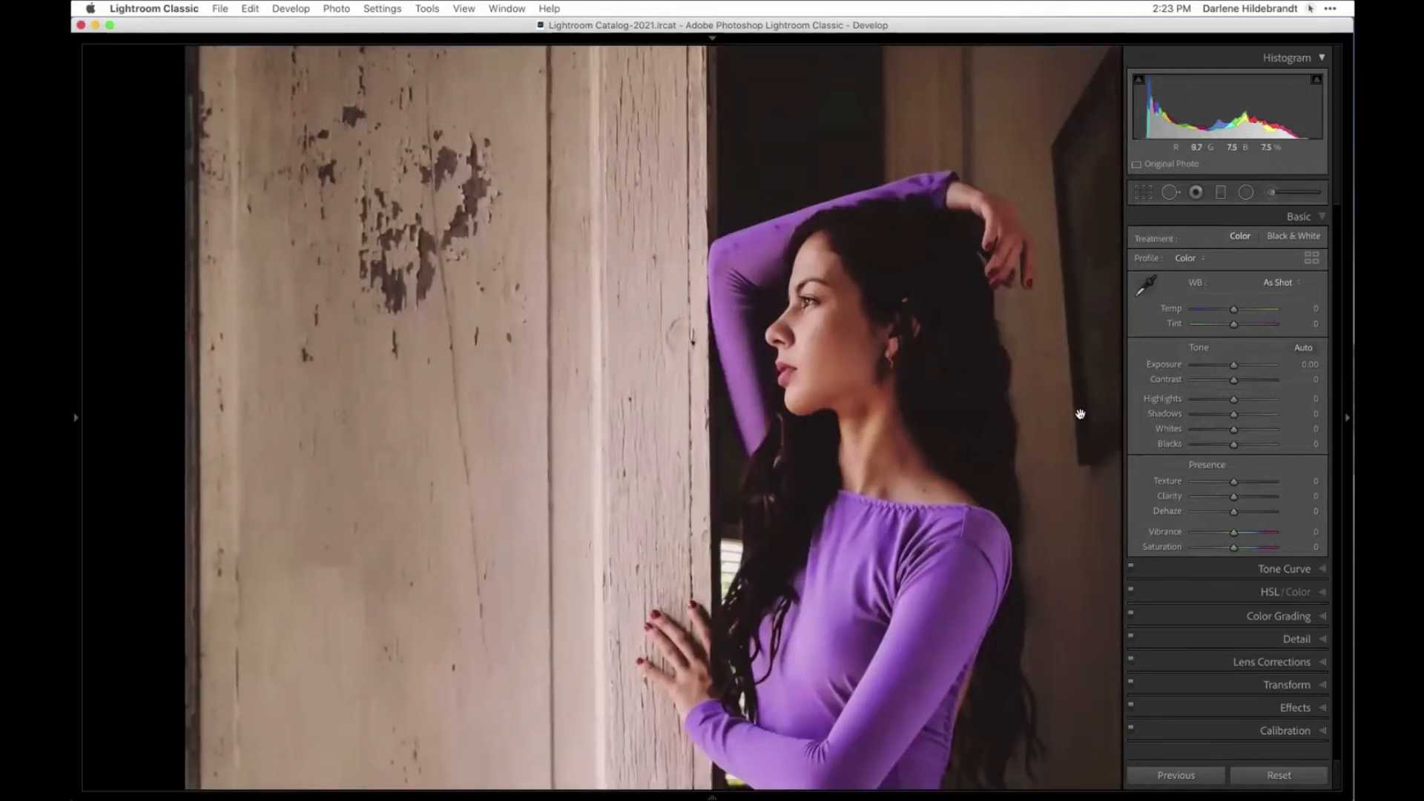
key("Right")
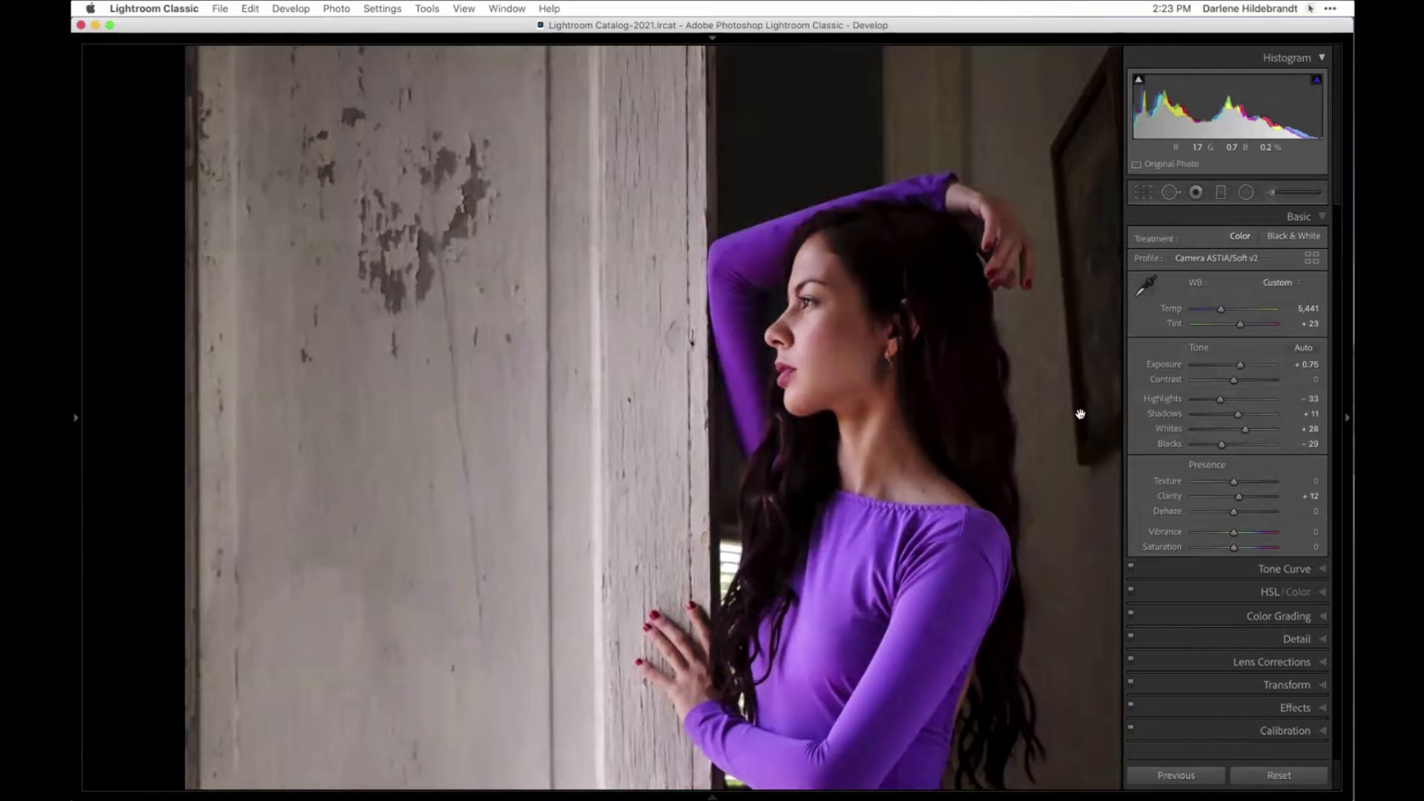
- Examine the dancer's face at 200% magnification in the Camera ASTIA/Soft edit
key("F7")
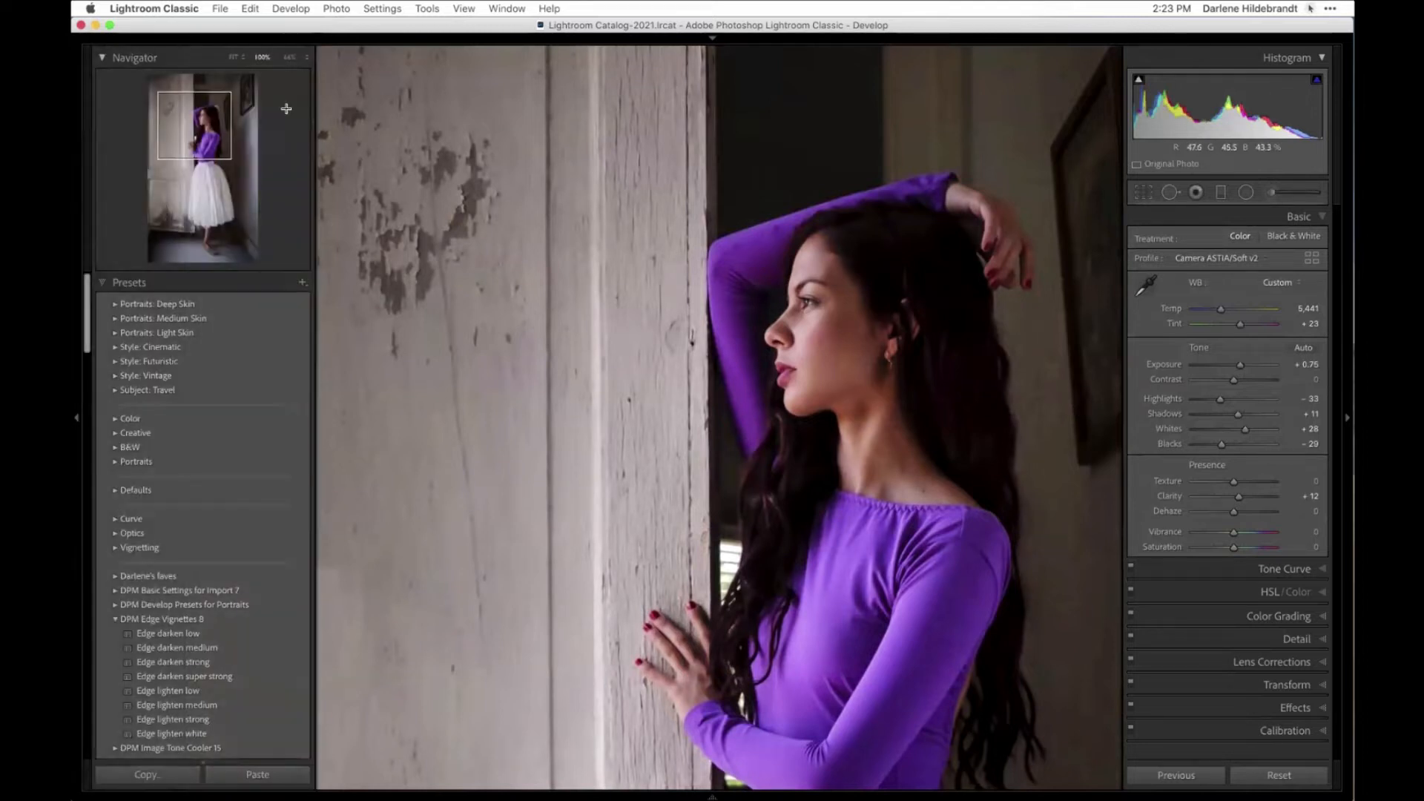
left_click(307, 57)
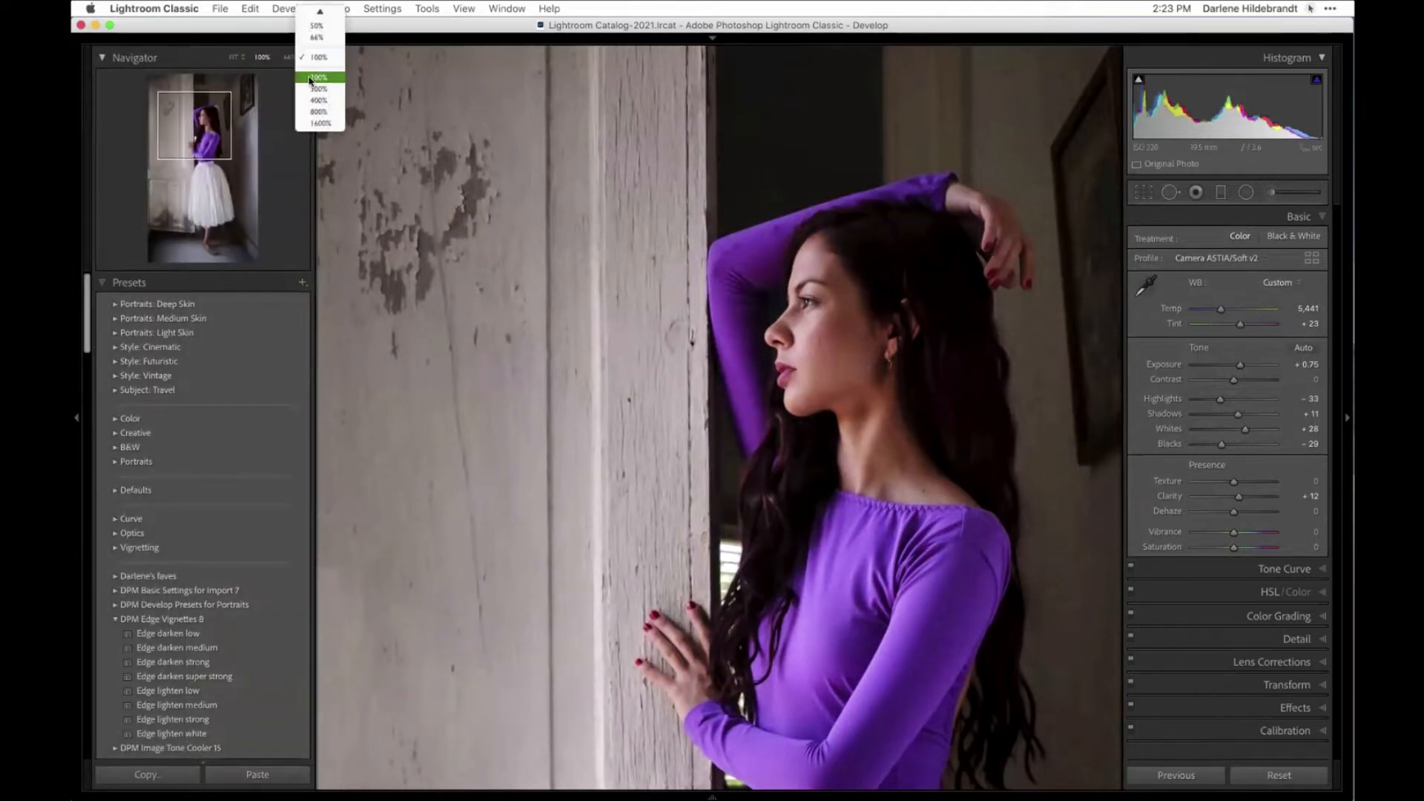
left_click(818, 445)
key("super+equal")
left_click_drag(938, 407, 686, 491)
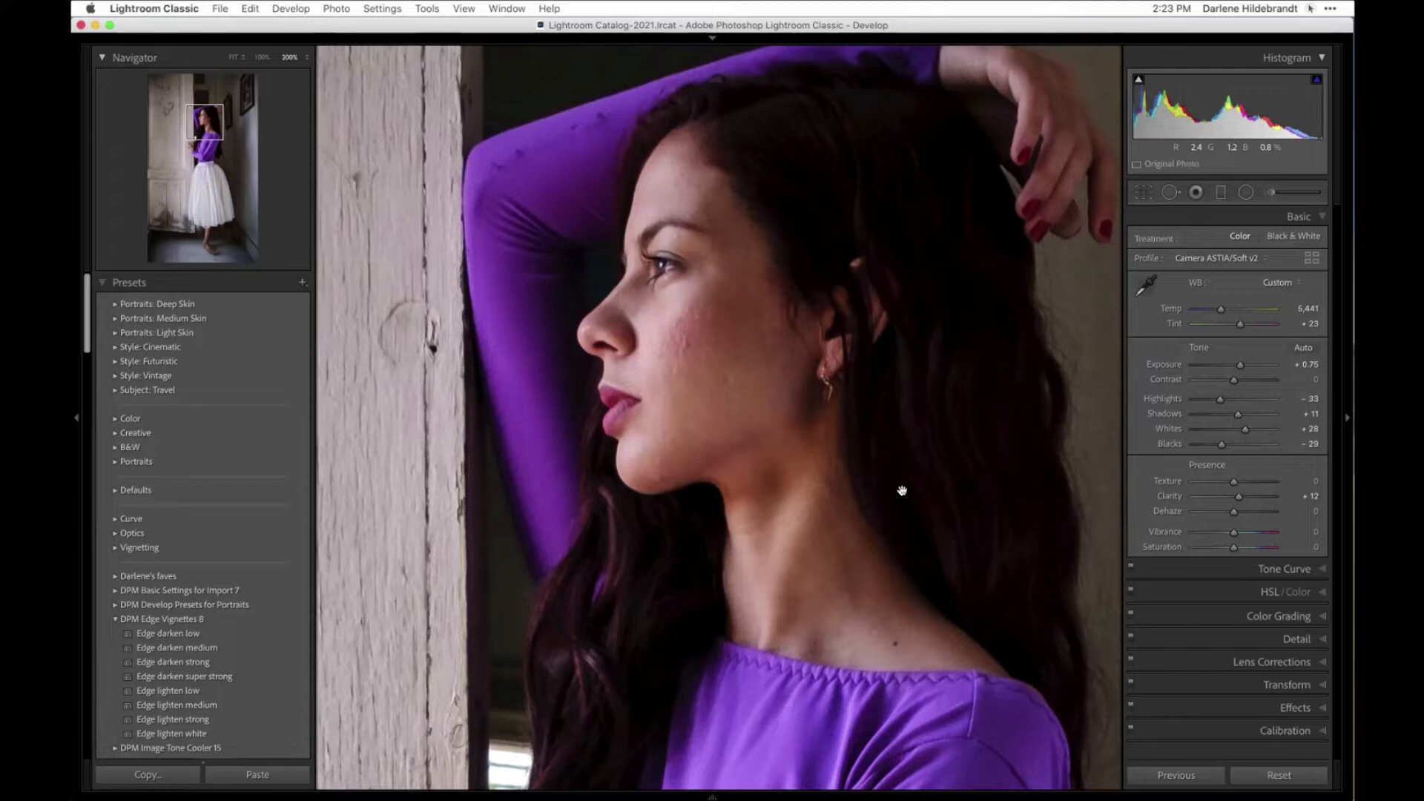
- Compare skin and hair detail in the warm-toned and Camera ASTIA/Soft versions at 200%, and return to the full image
key("super+shift+r")
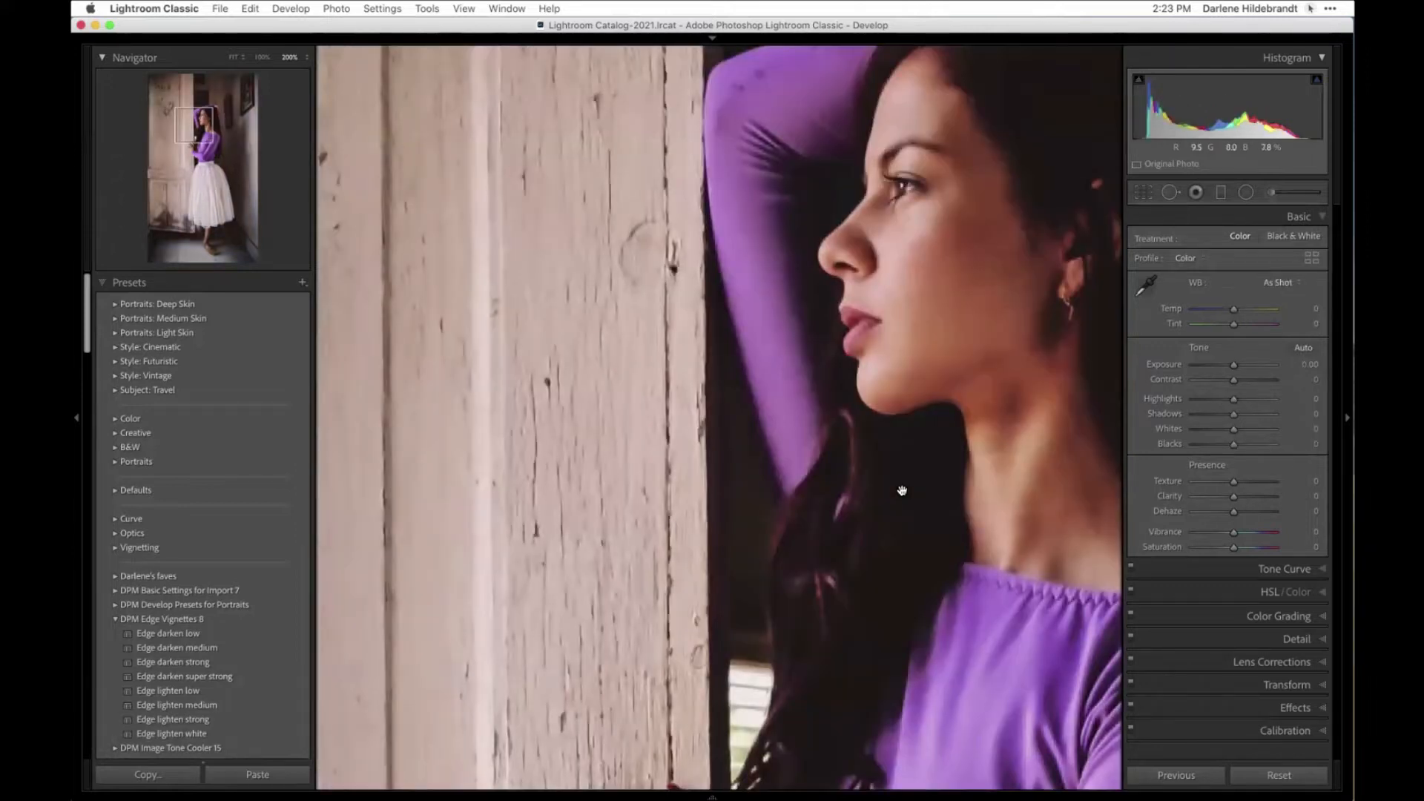
scroll(902, 490, "right", 5)
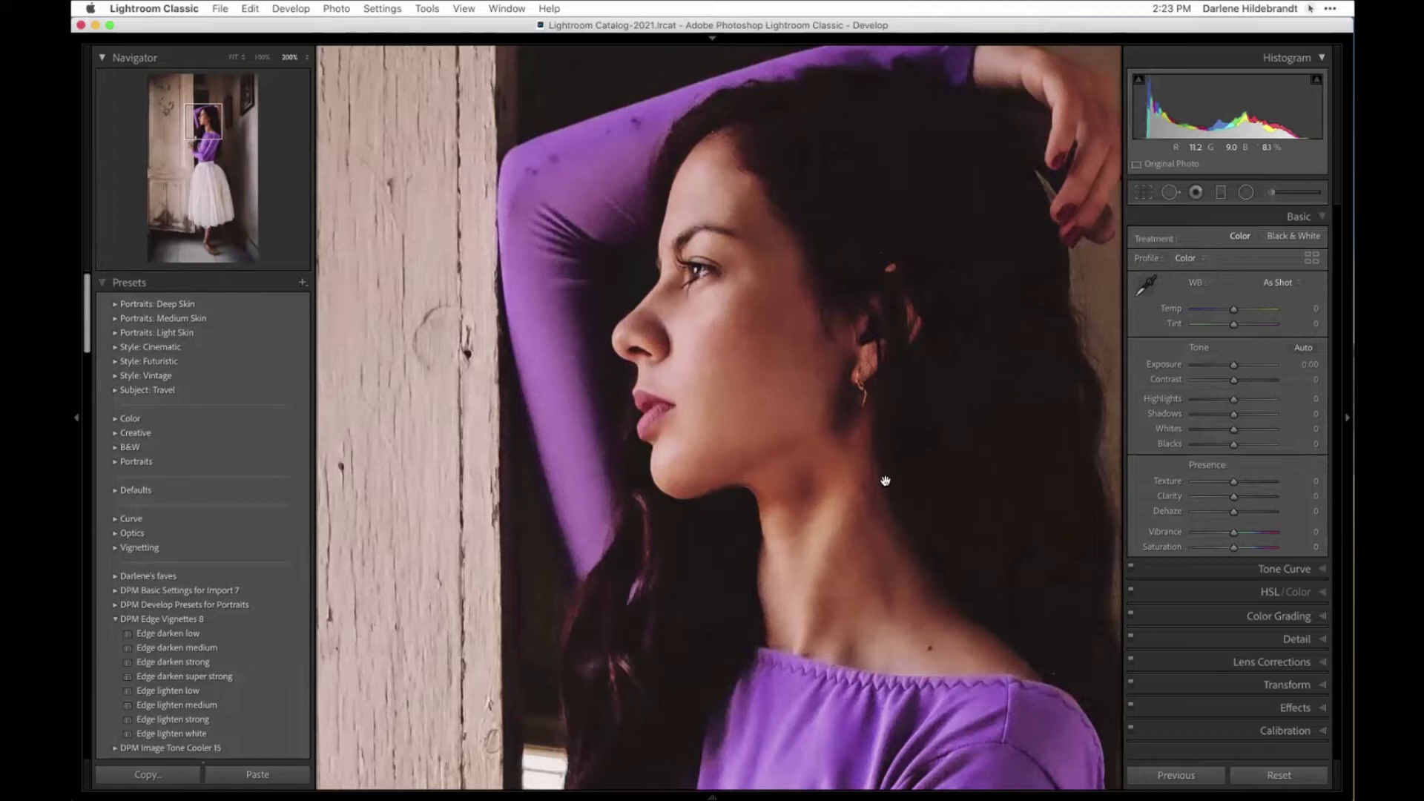
key("Left")
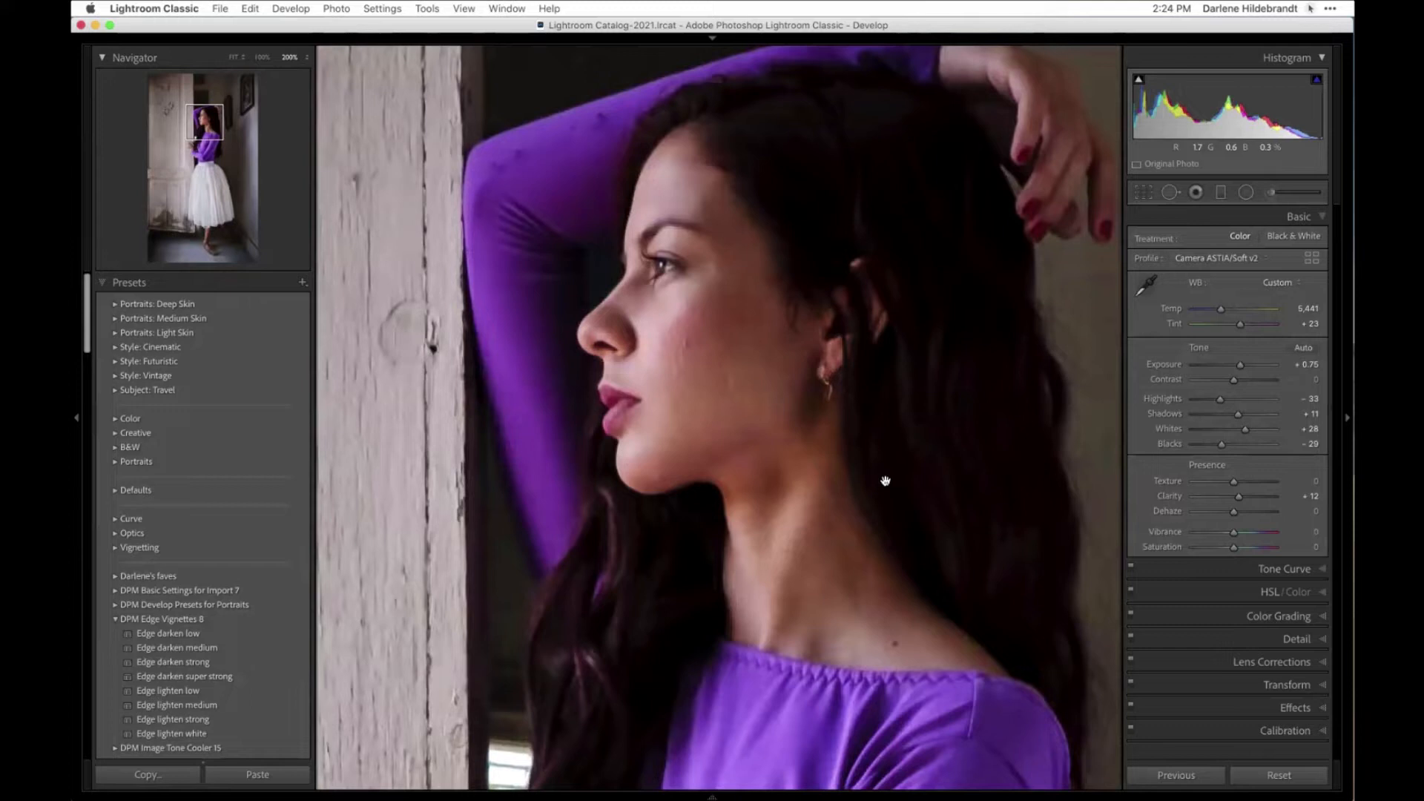
key("Right")
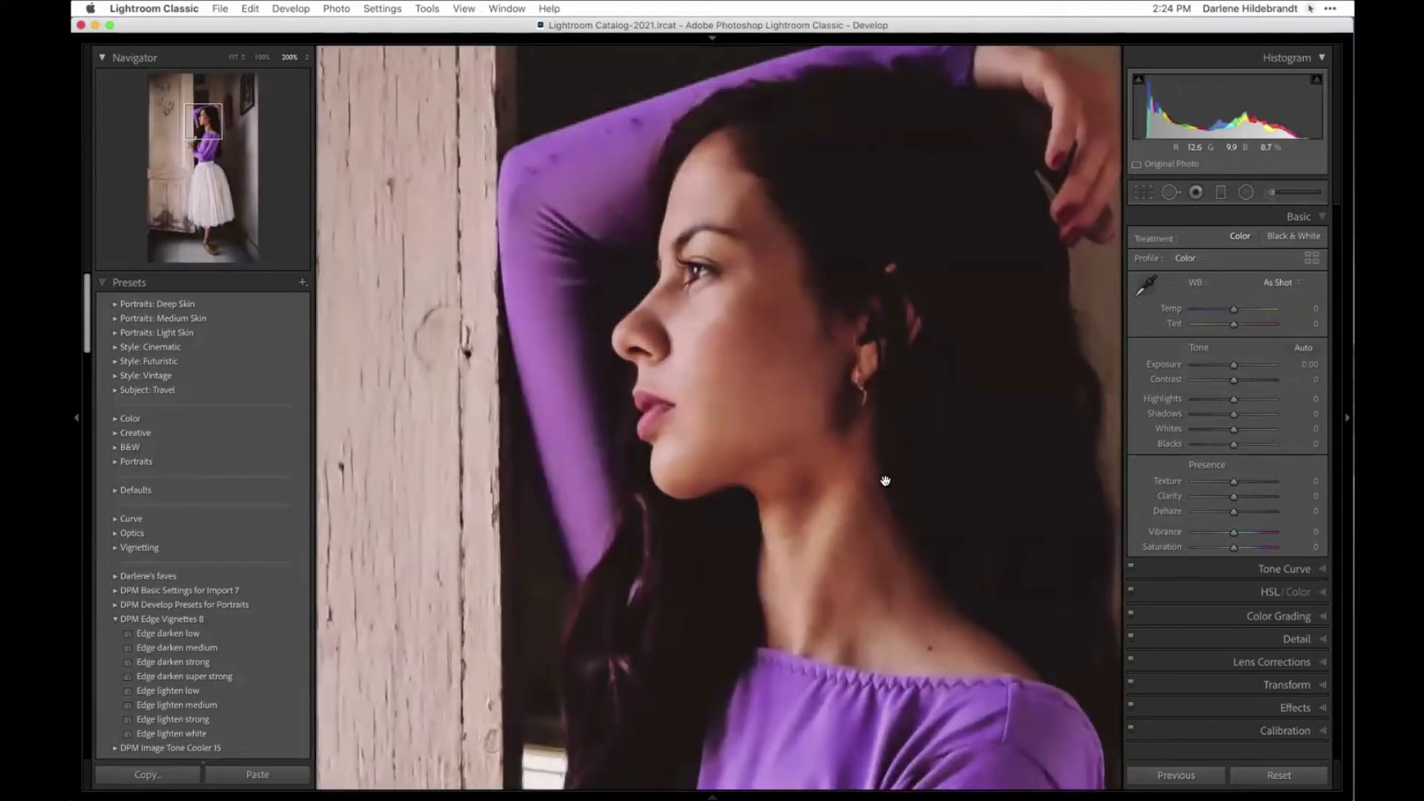
left_click(896, 493)
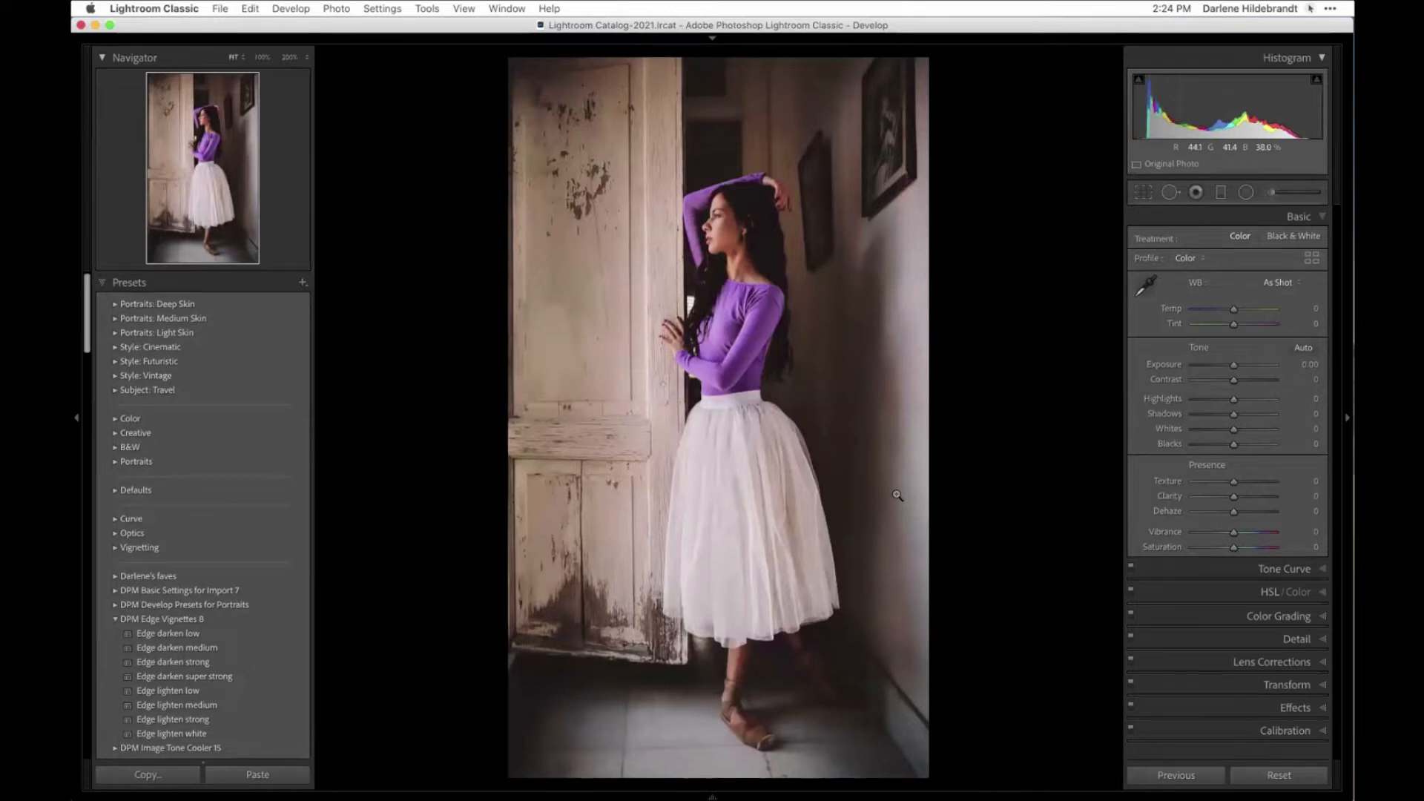
- Straighten the warm-toned dancer photo's perspective with the Vertical Upright correction
left_click(1291, 685)
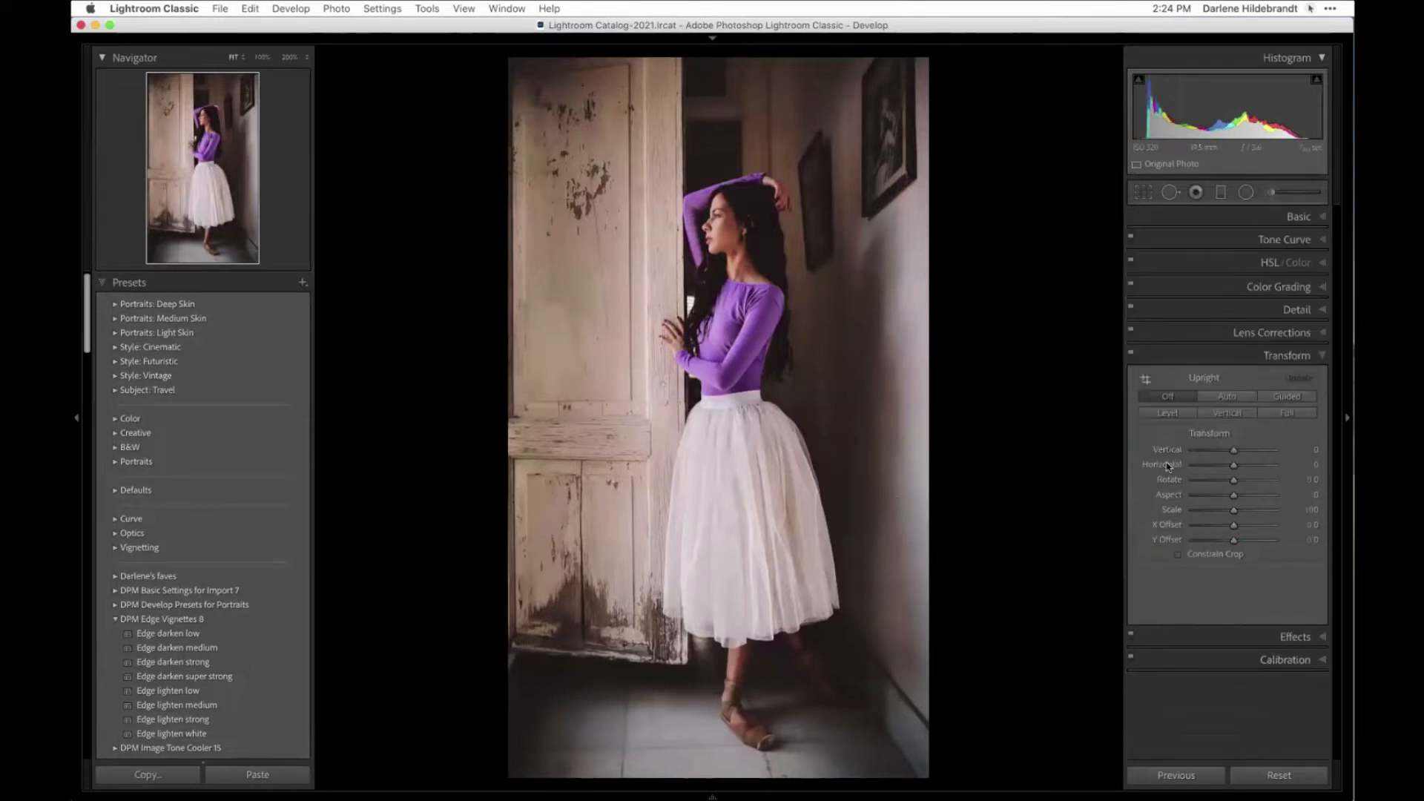
left_click(1213, 412)
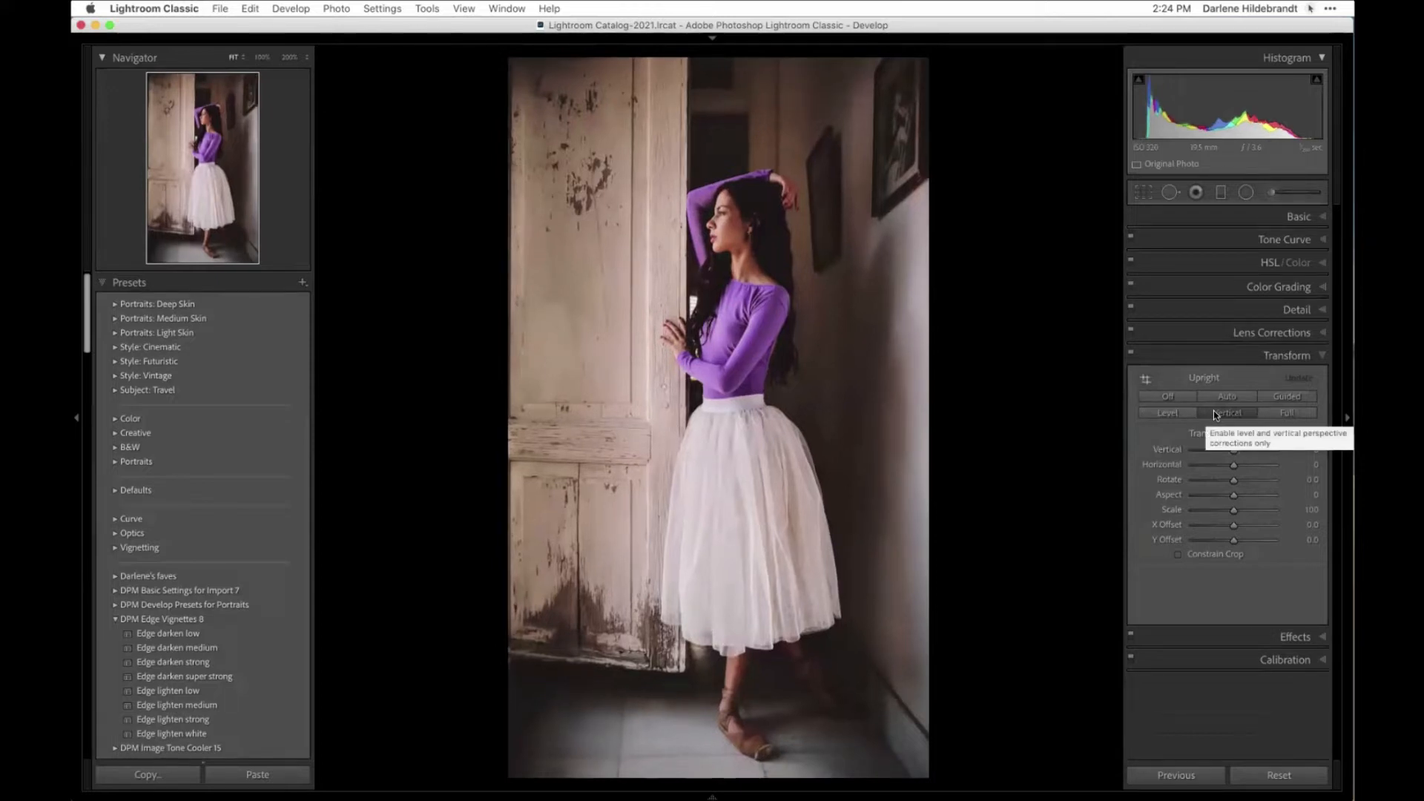
- Heal the bright gap between the door edge and the dancer's hair at 100% zoom, lowering the repair's opacity slightly
left_click(679, 327)
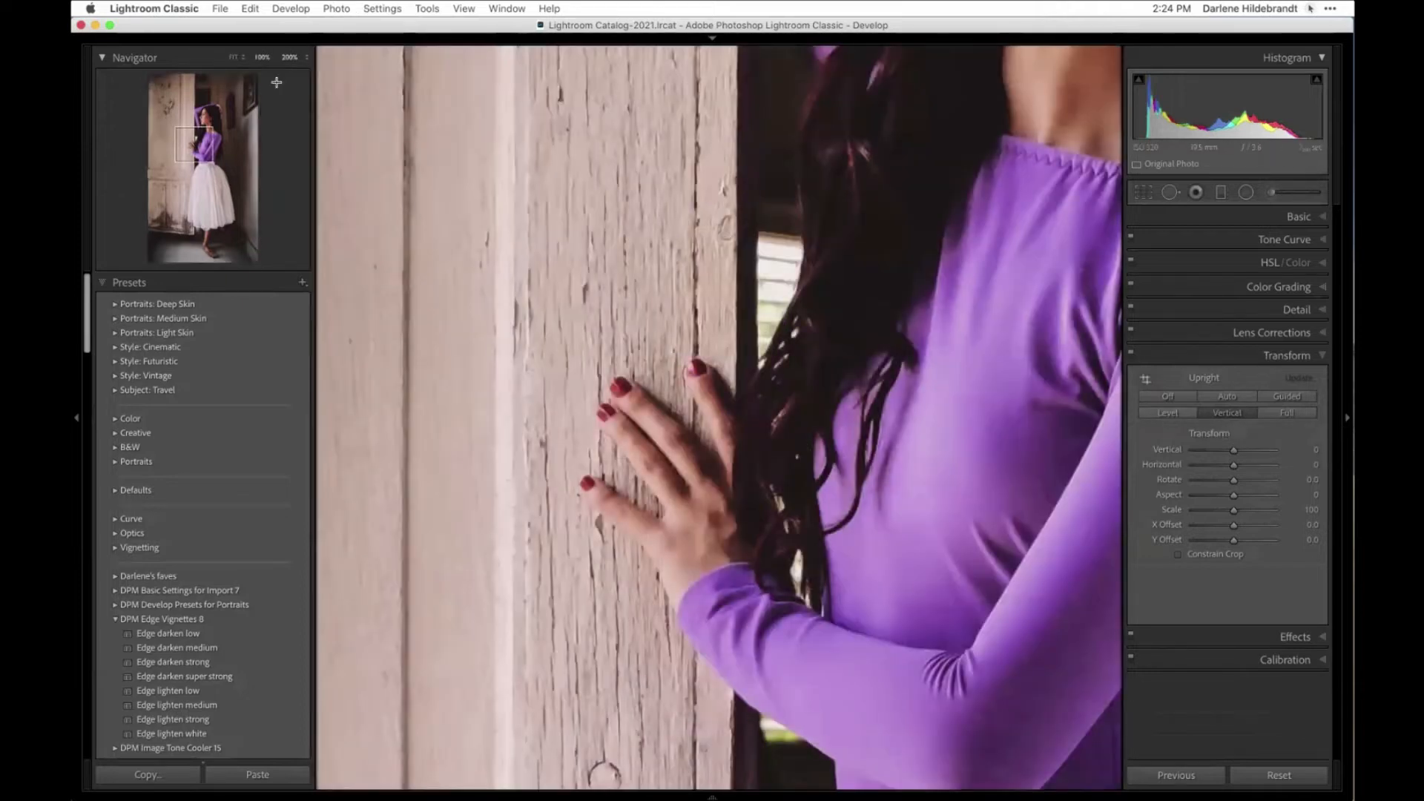
left_click(262, 57)
key("q")
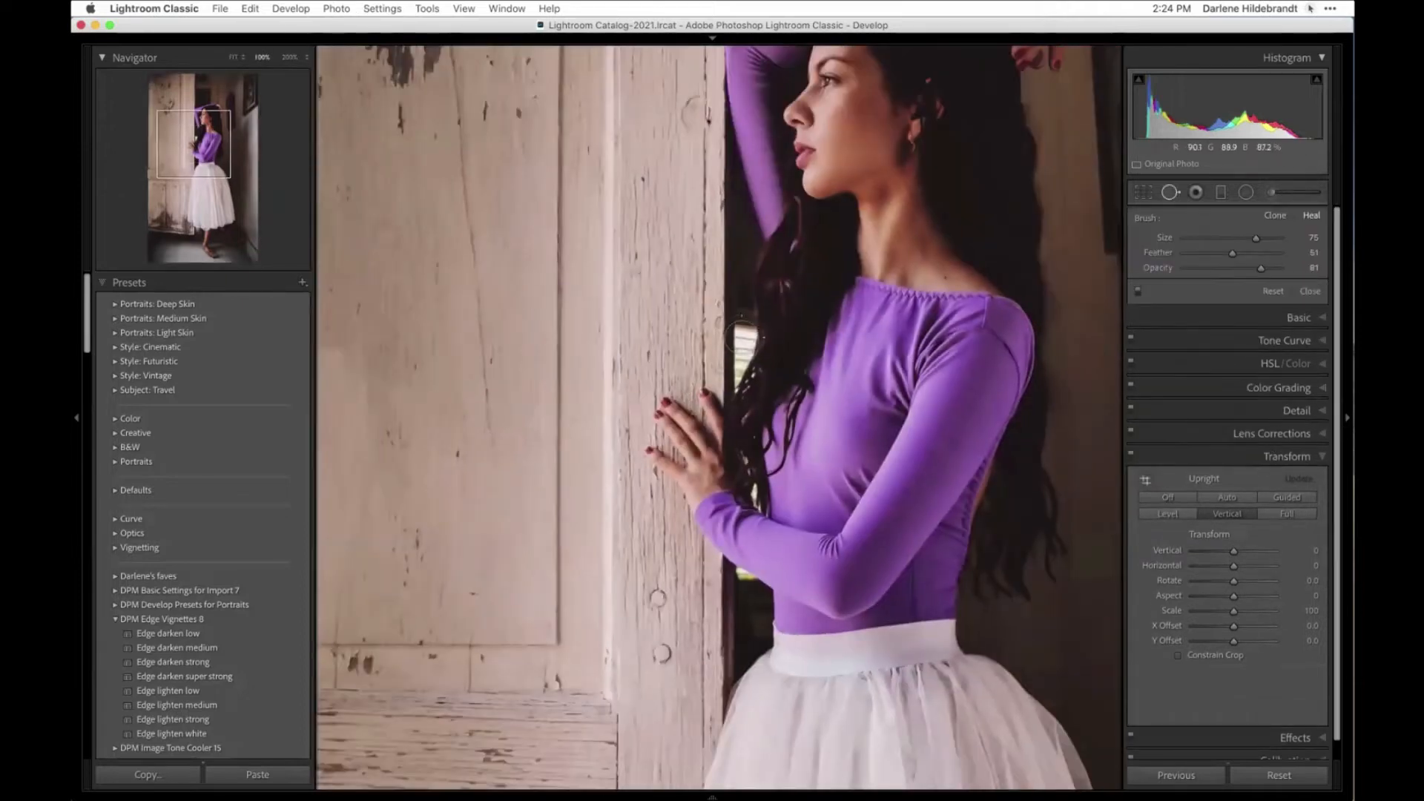
left_click_drag(741, 306, 738, 400)
left_click_drag(1261, 268, 1250, 273)
key("q")
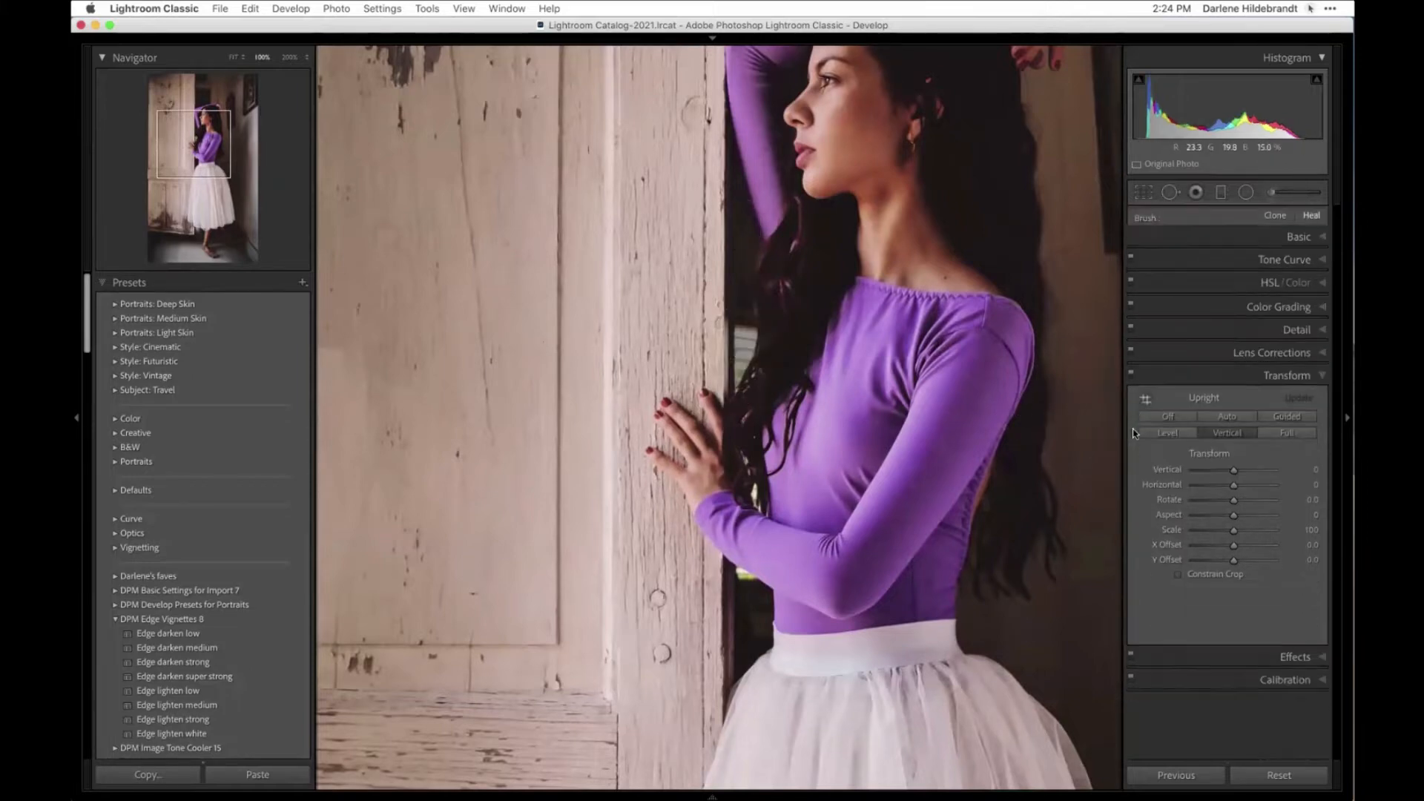
left_click(1009, 416)
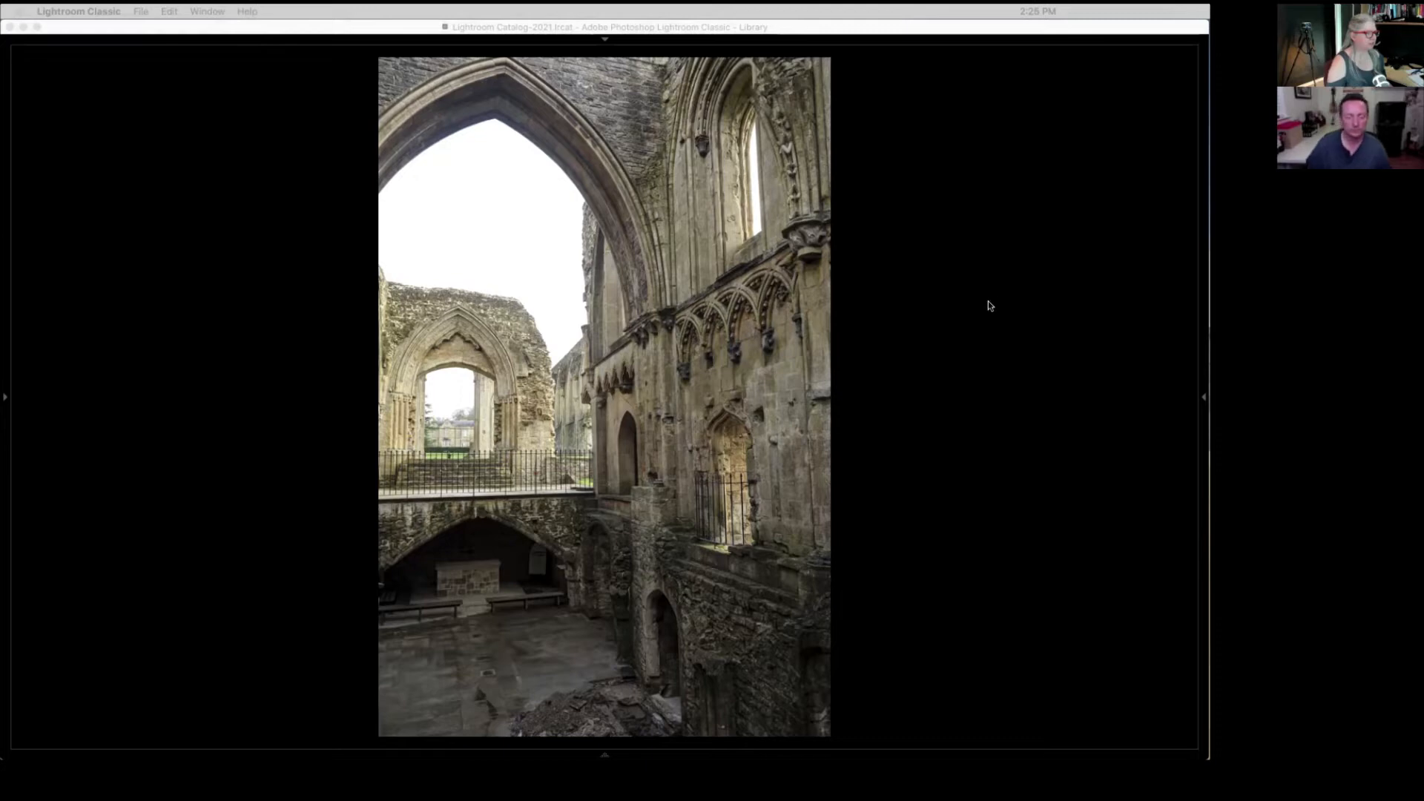
left_click(1044, 278)
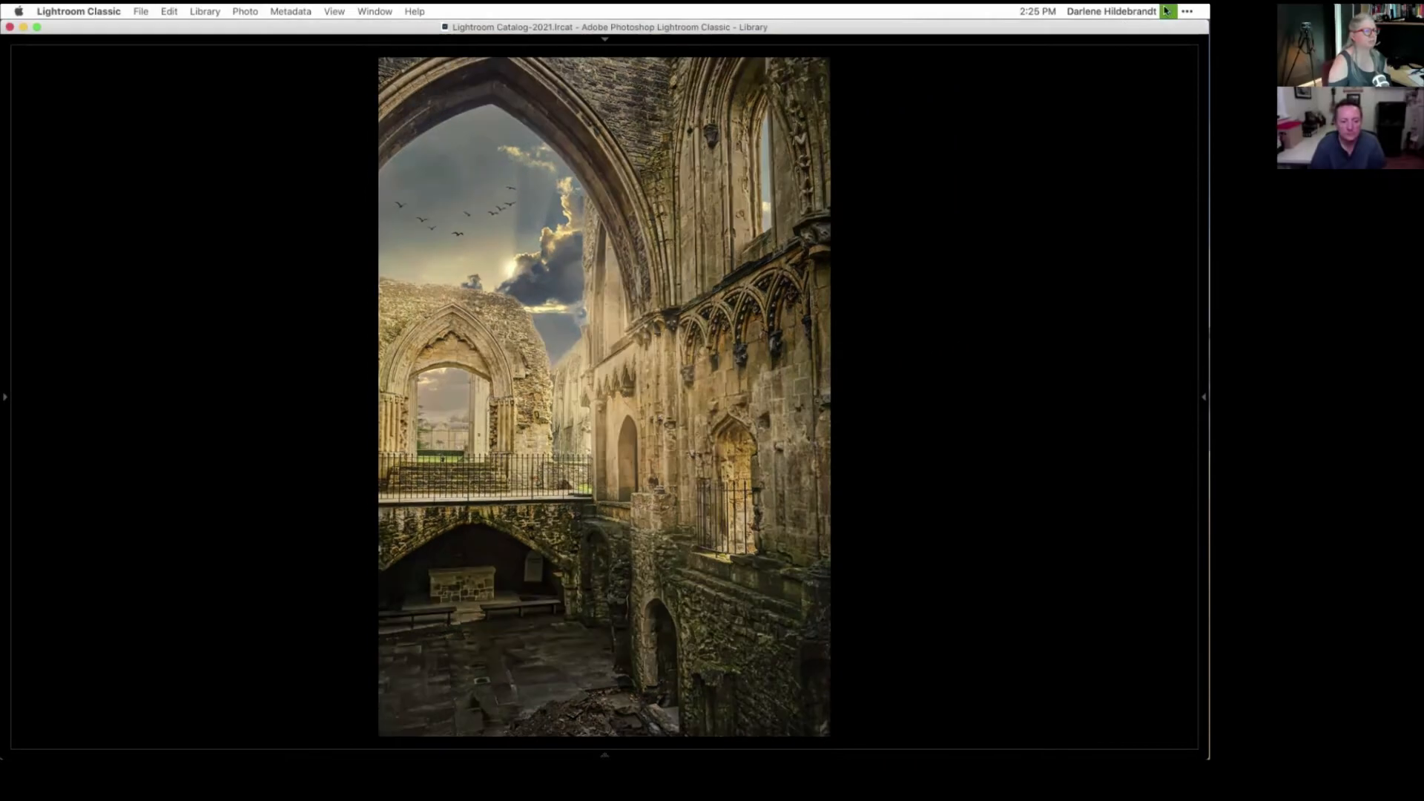
- Turn on the on-screen cursor highlight and return to the edited church ruins photo
left_click(1168, 11)
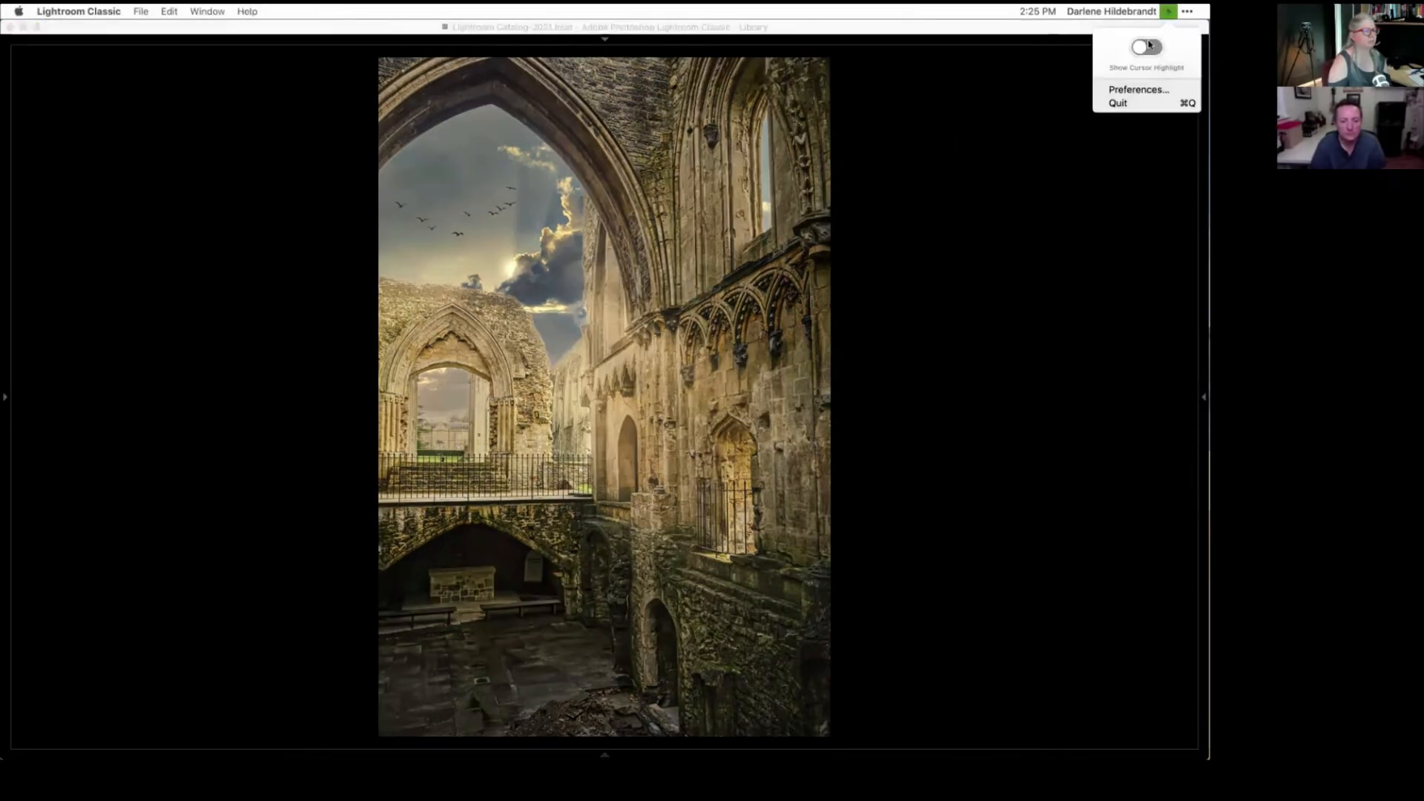
left_click(1146, 46)
left_click(636, 383)
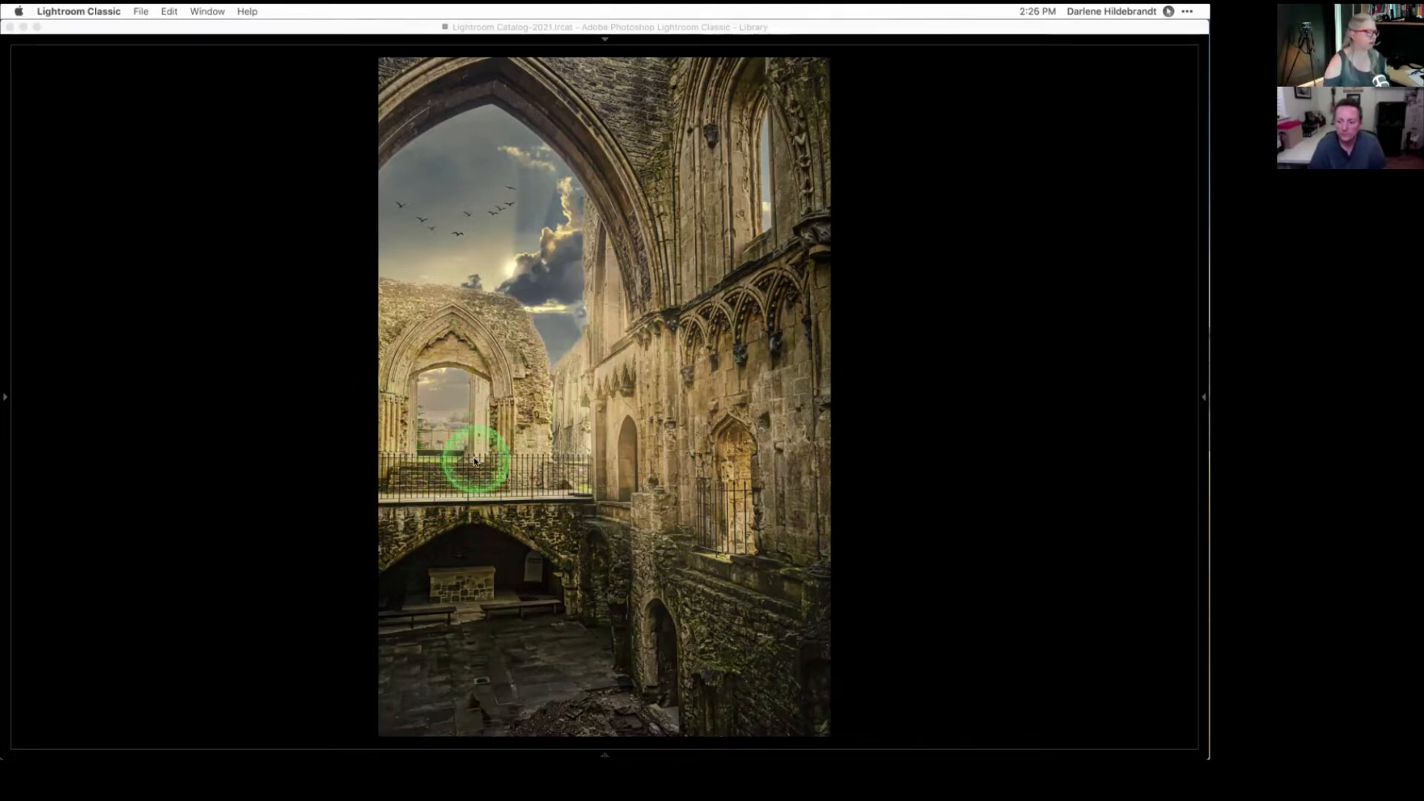
left_click(938, 416)
- Show the side panels and open the edited church ruins photo in the Develop module
key("Tab")
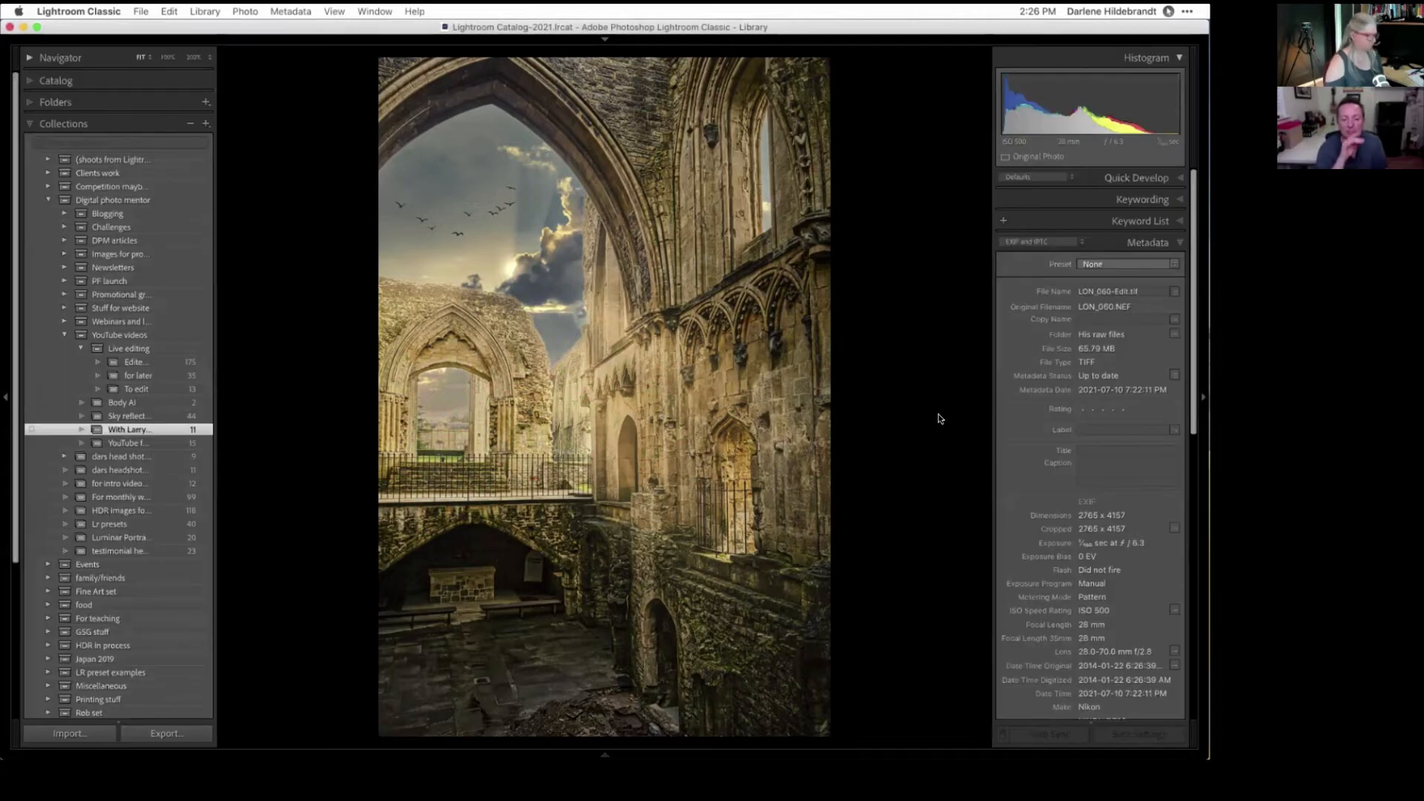
key("d")
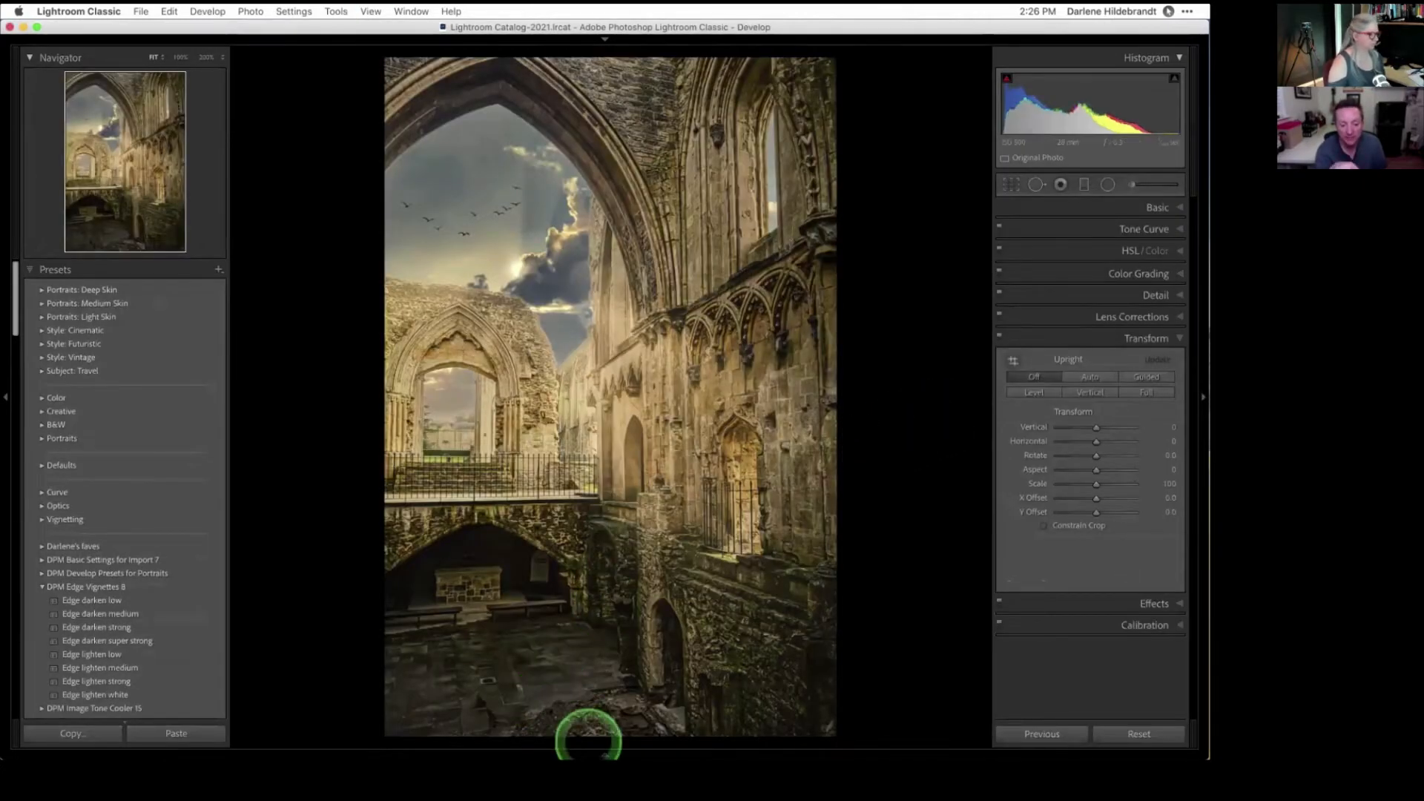
mouse_move(605, 755)
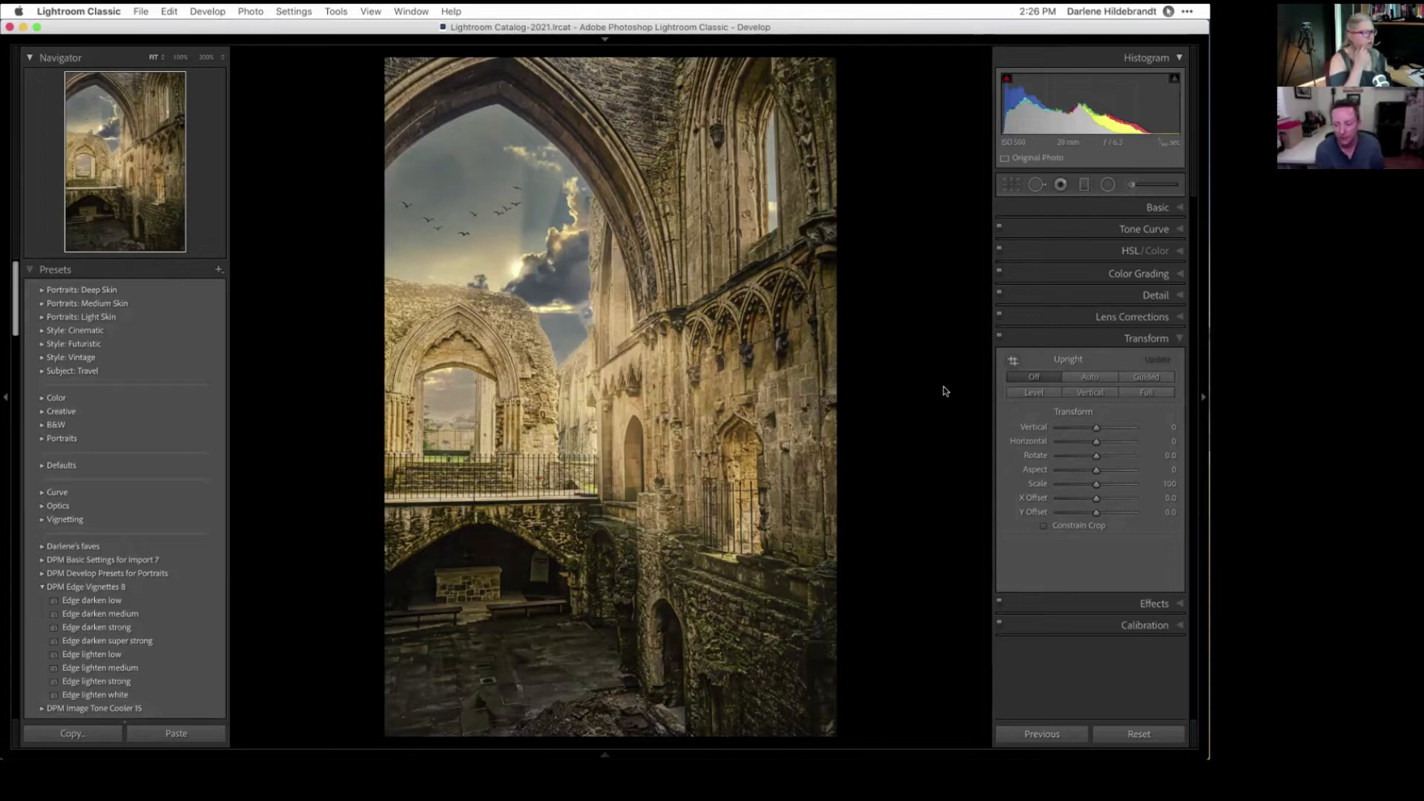
left_click(944, 389)
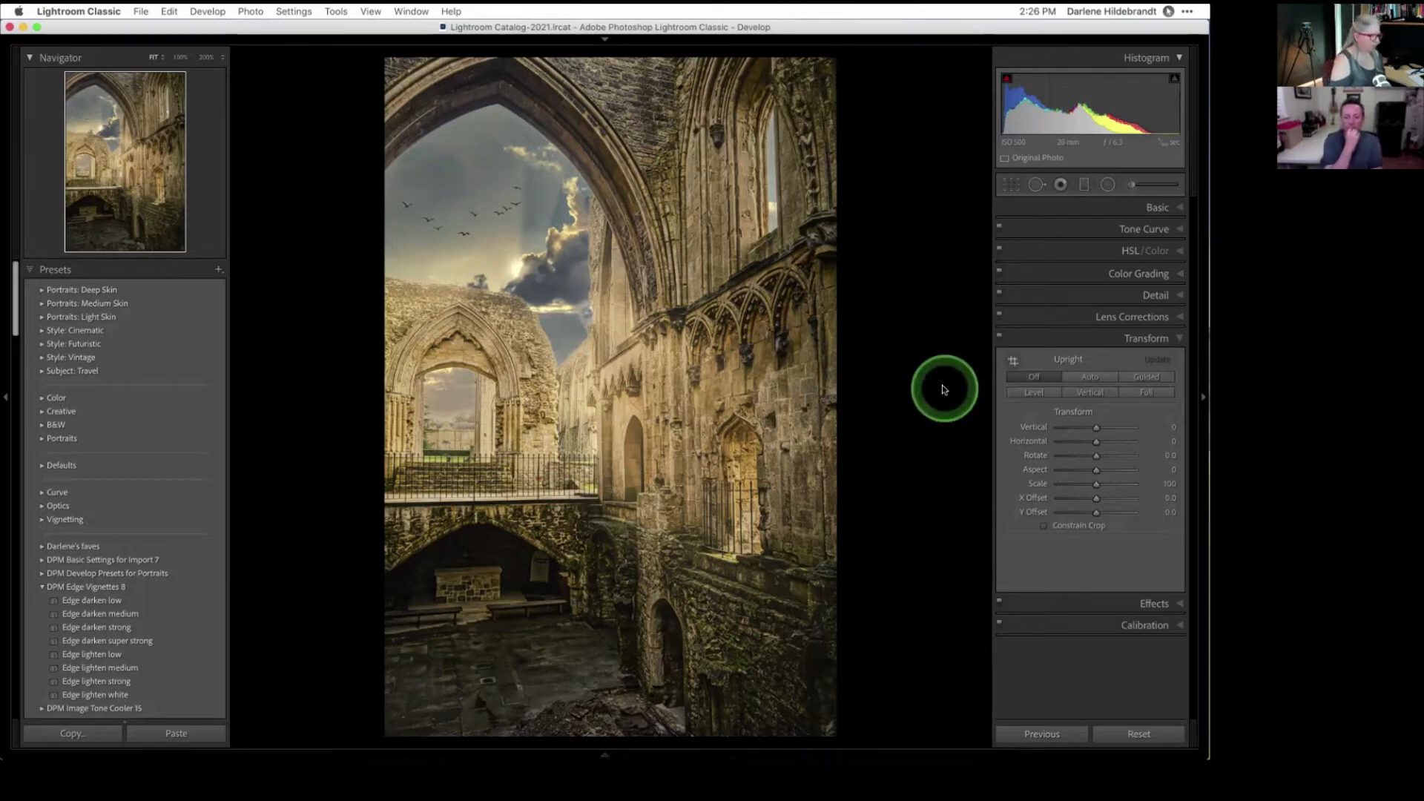
- Send the unedited church ruins photo to Luminar AI as a 16-bit TIFF copy with Lightroom adjustments
key("Left")
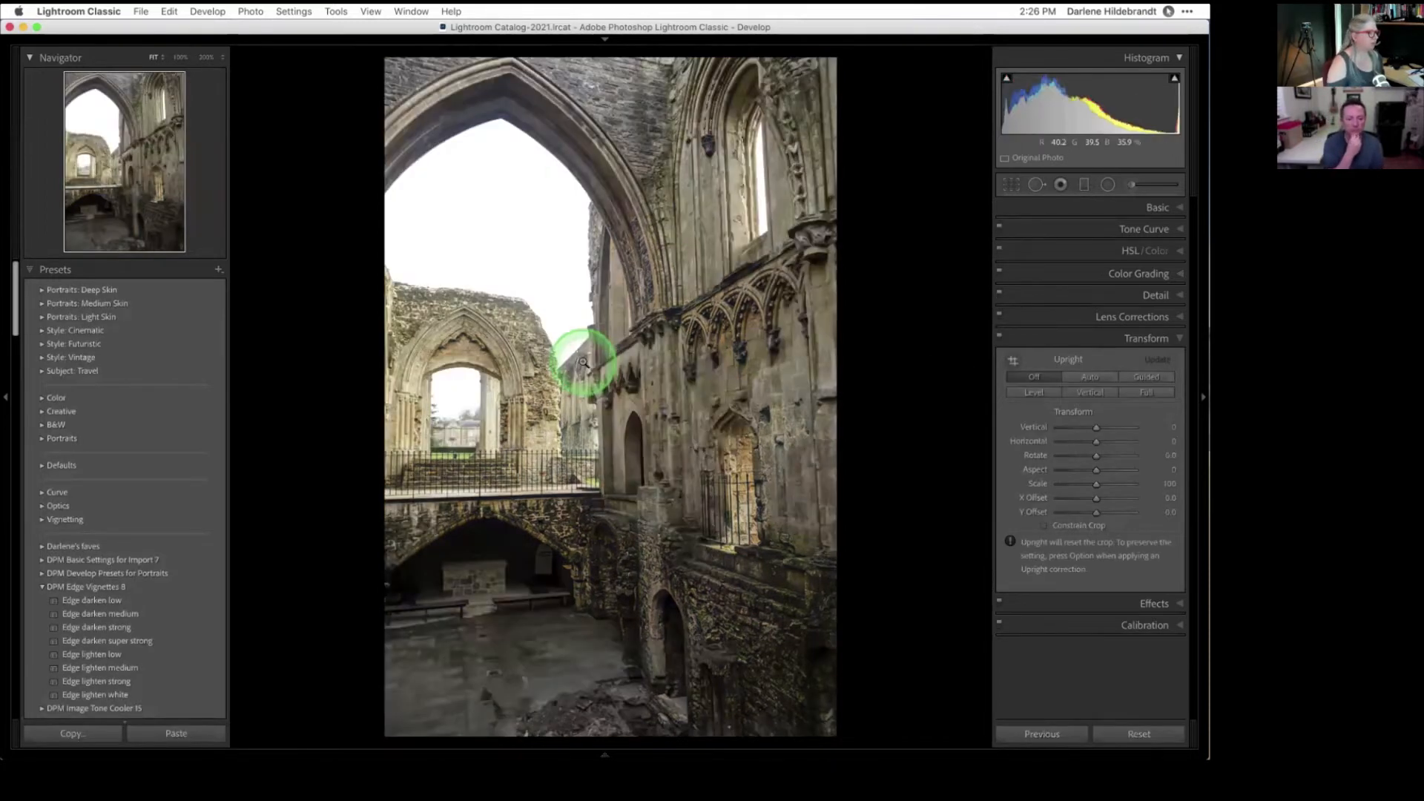
right_click(586, 333)
mouse_move(629, 454)
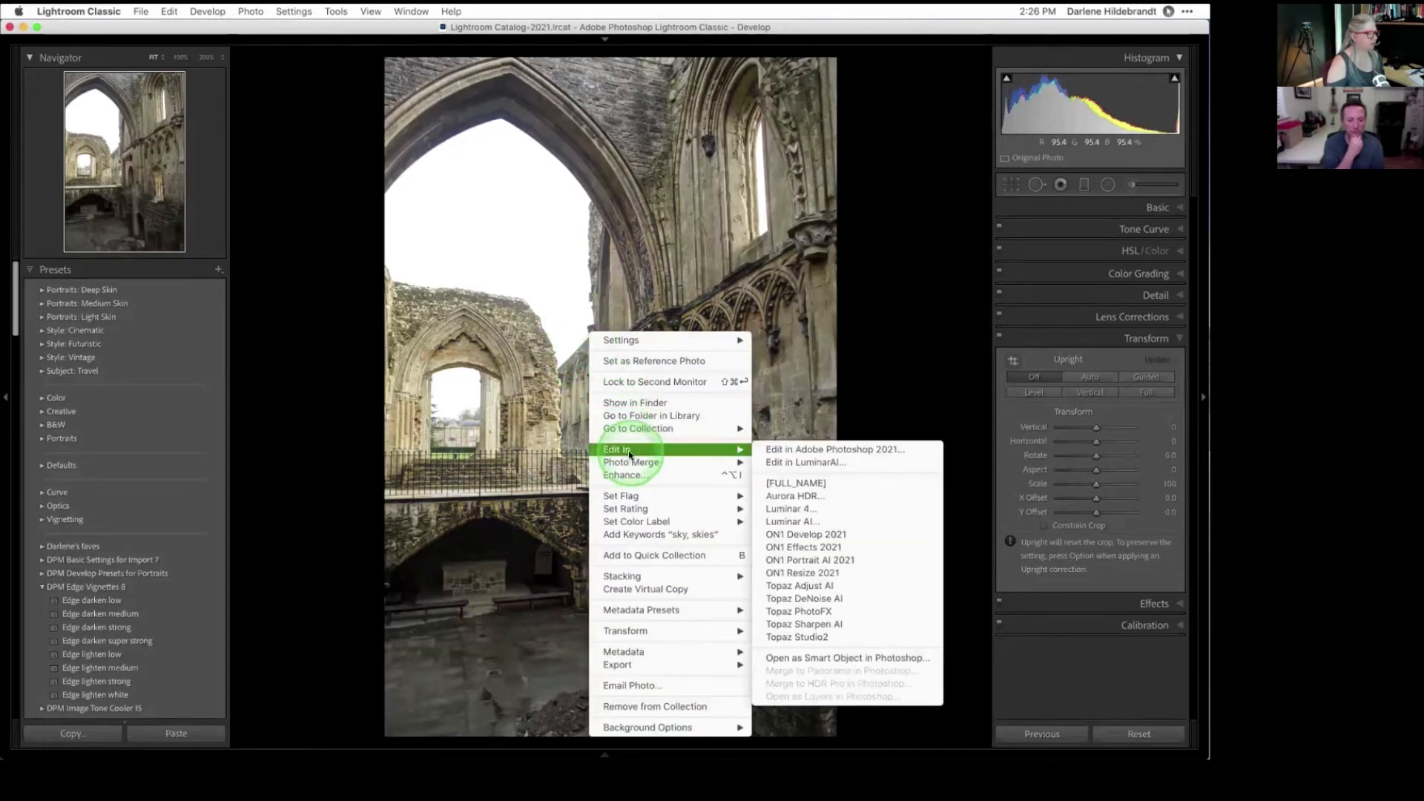
left_click(825, 520)
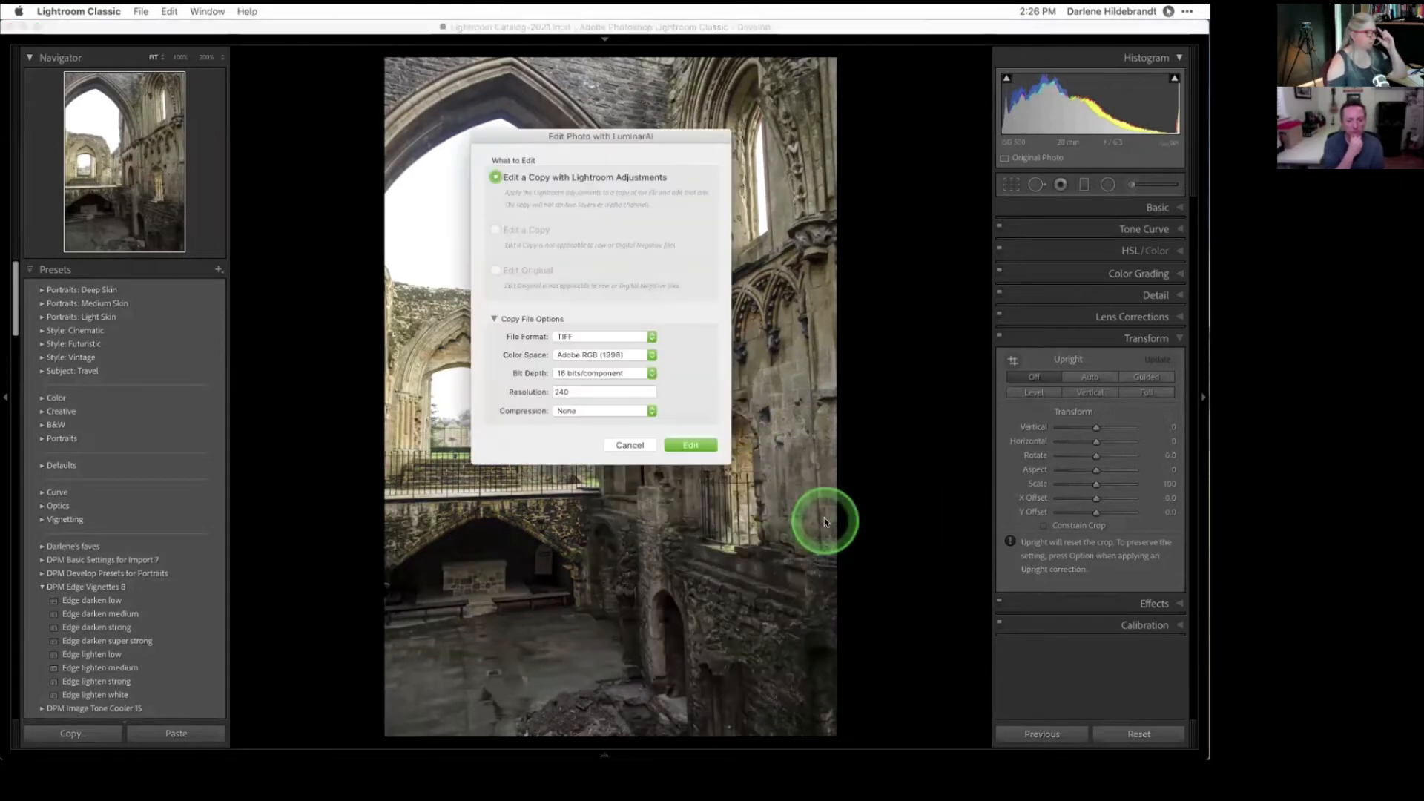
left_click(578, 336)
left_click(575, 371)
left_click(679, 446)
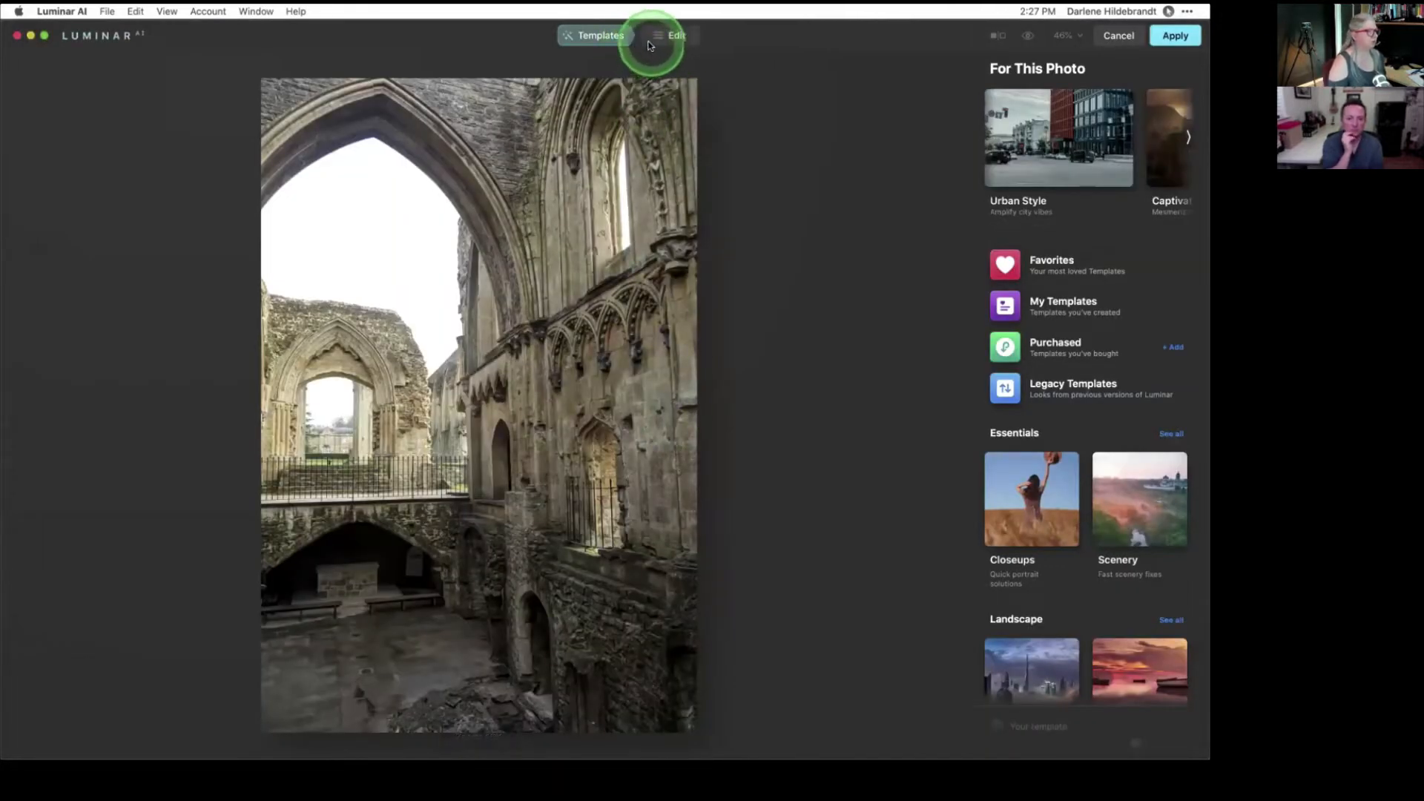
- Apply the saved Sunset Magic template to the church ruins photo
left_click(1041, 310)
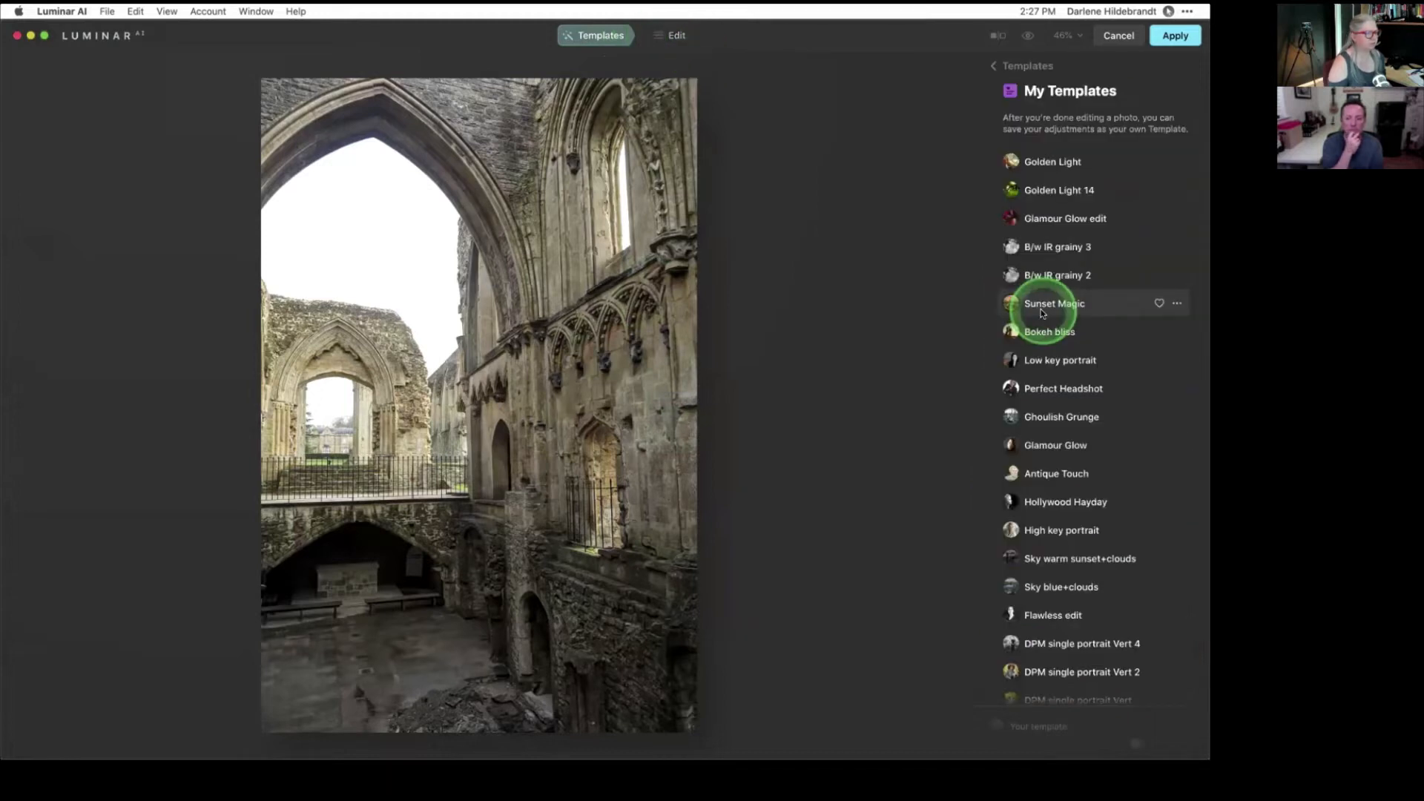
left_click(1035, 305)
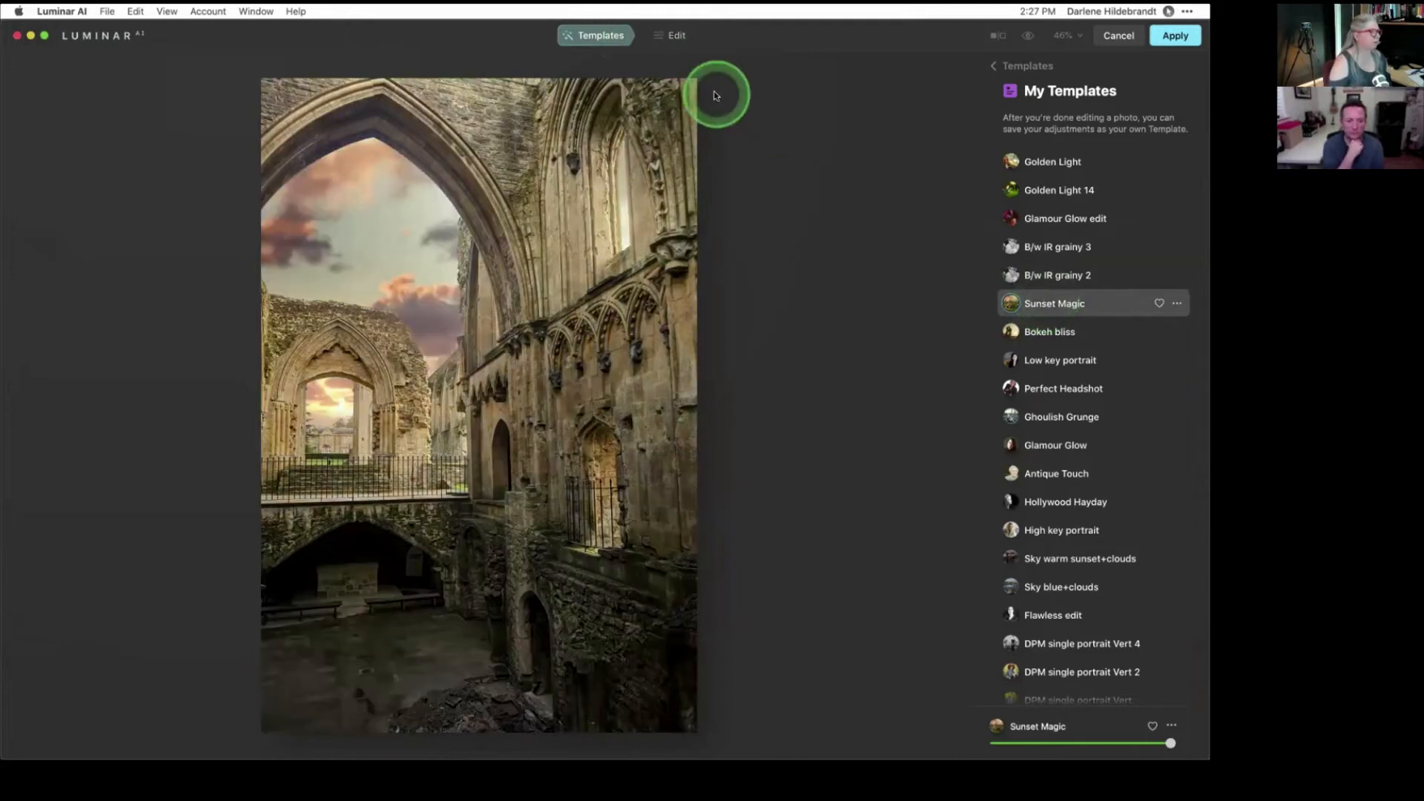
- In the Sky tool, set the horizon Shift to -7, Horizontal Position to 0 and Horizon Blending to 92, viewing at 50%
left_click(675, 35)
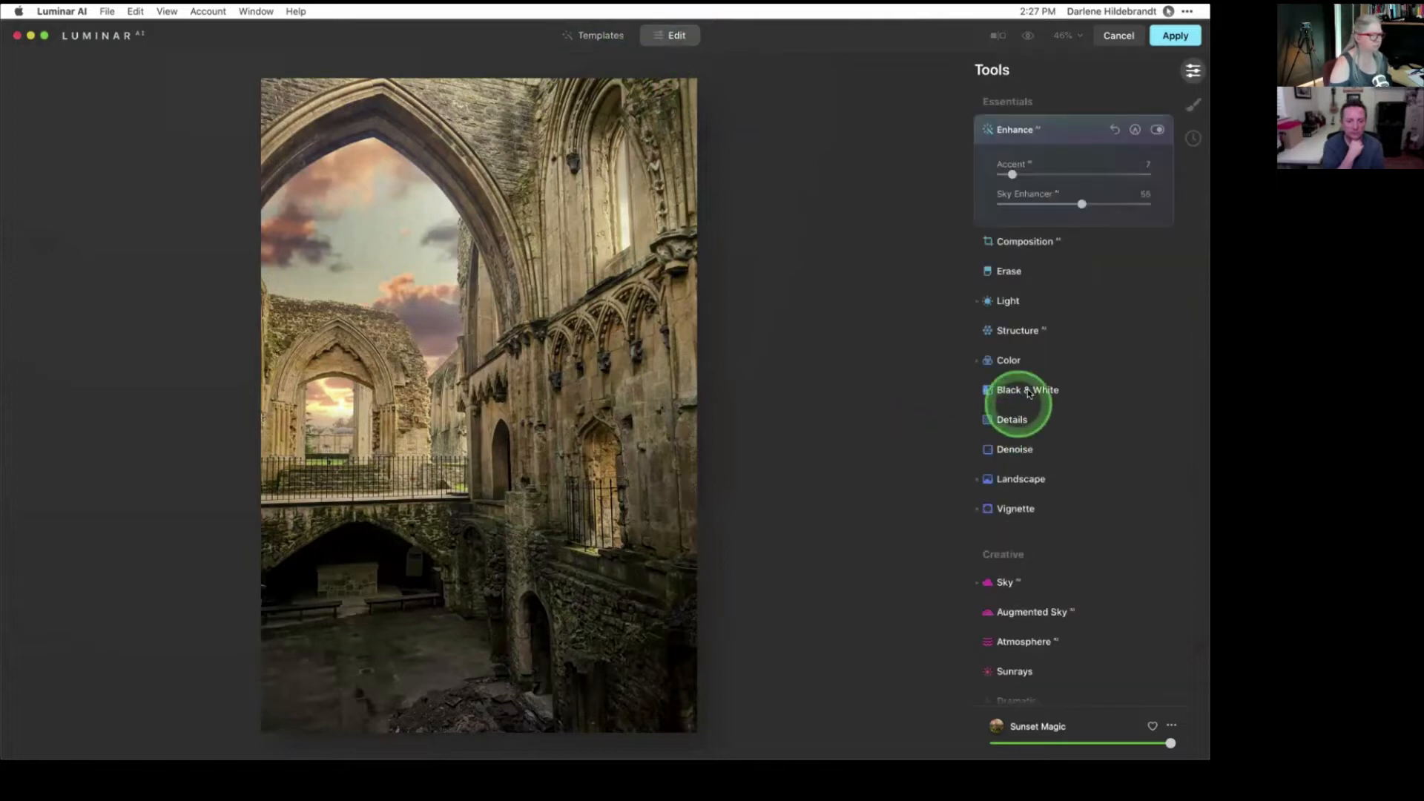
scroll(1035, 393, "down", 5)
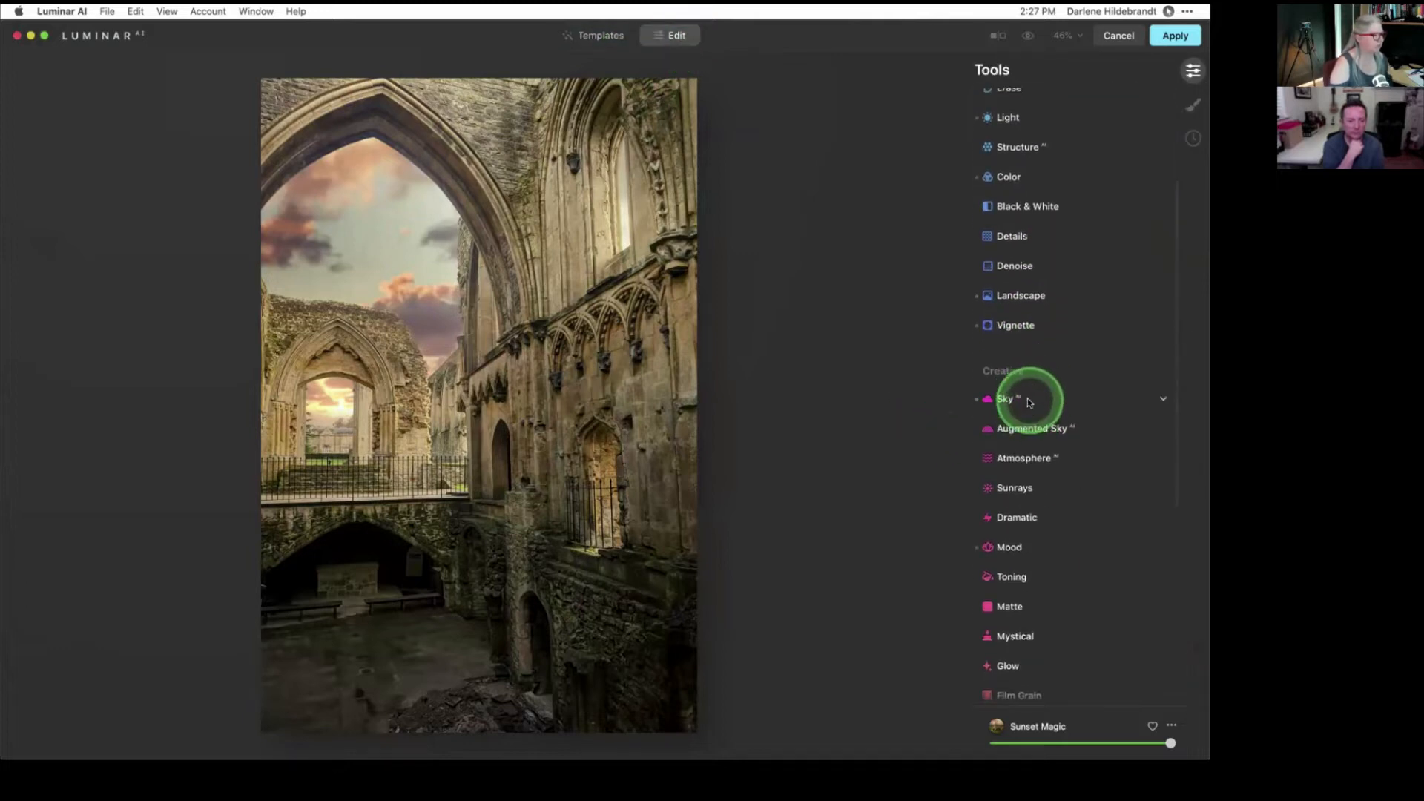
left_click(1027, 400)
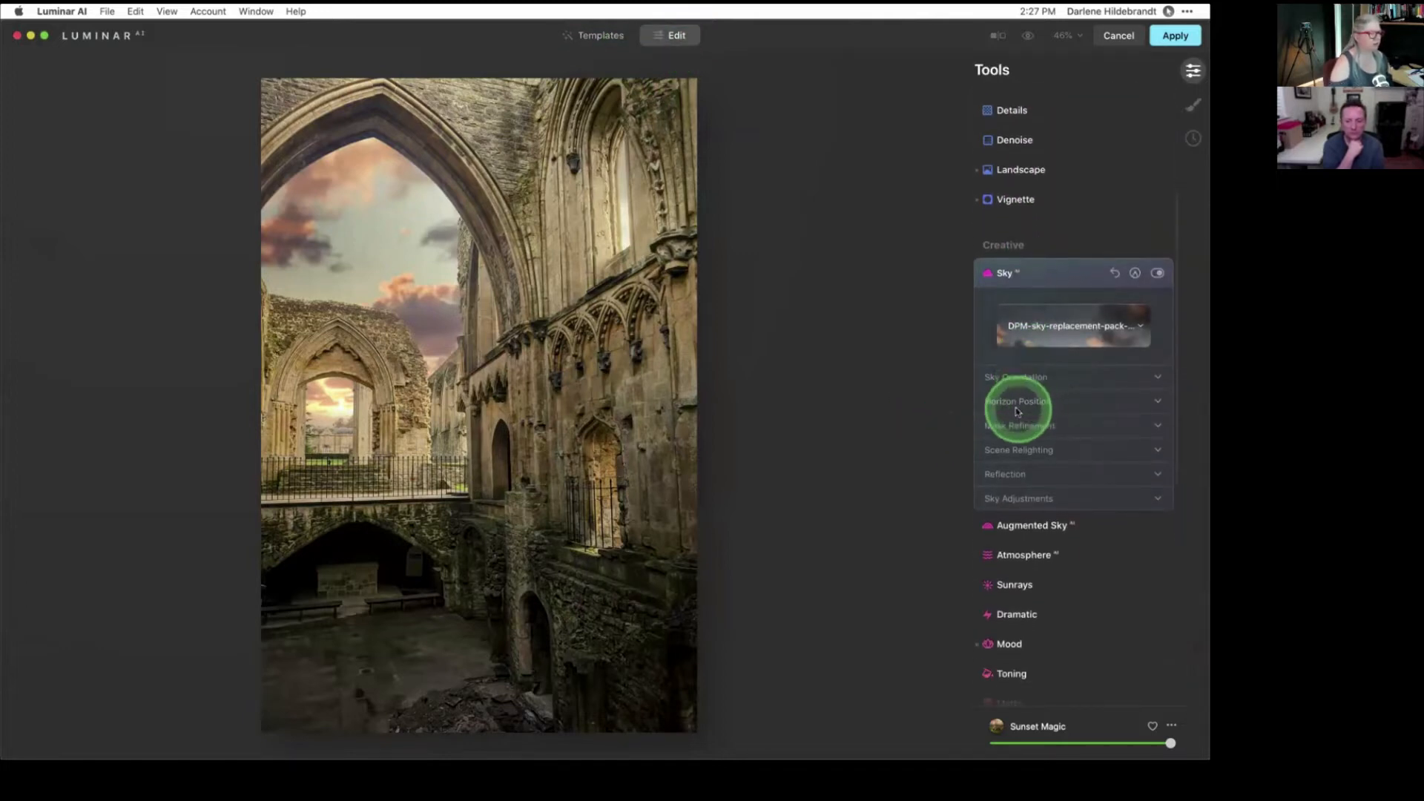
left_click(1018, 410)
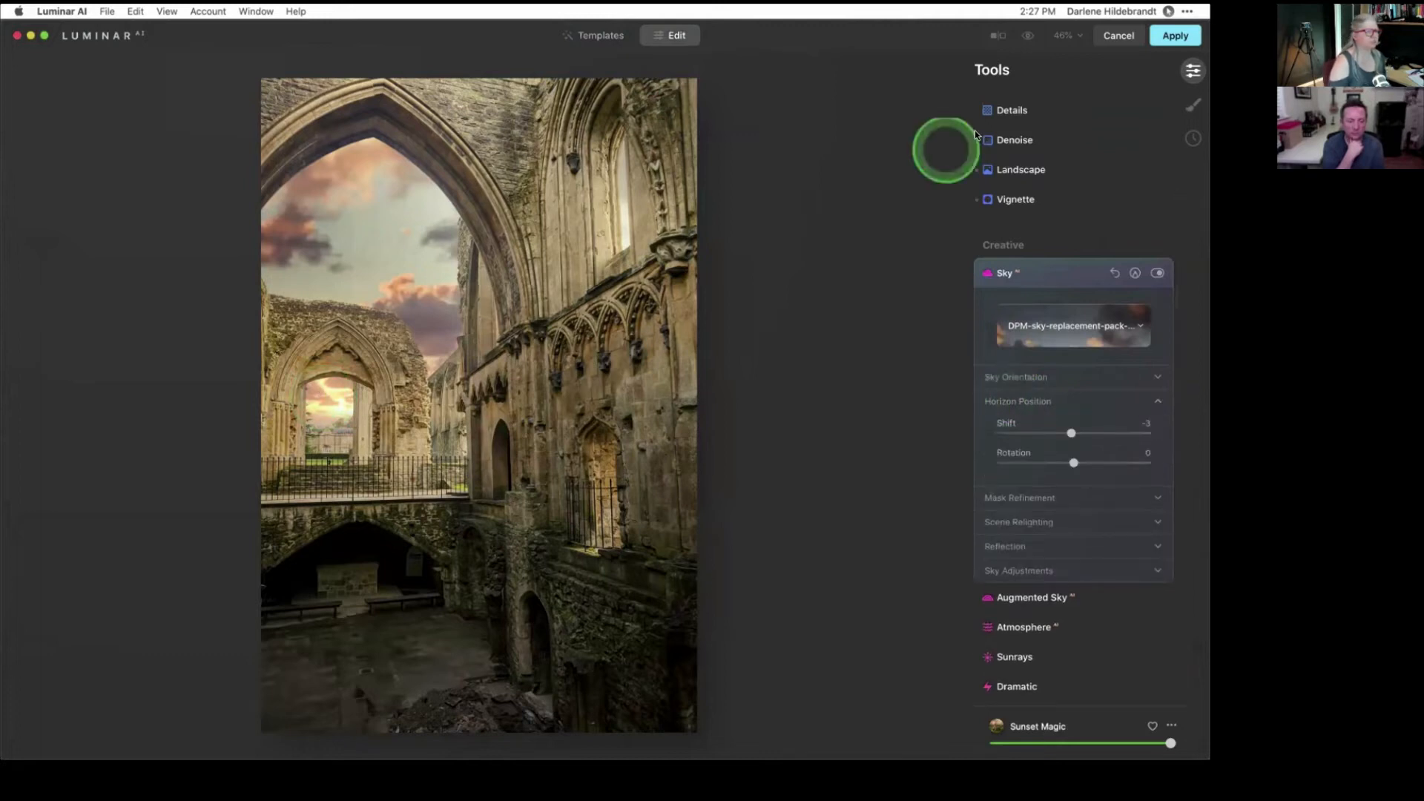
left_click(1066, 35)
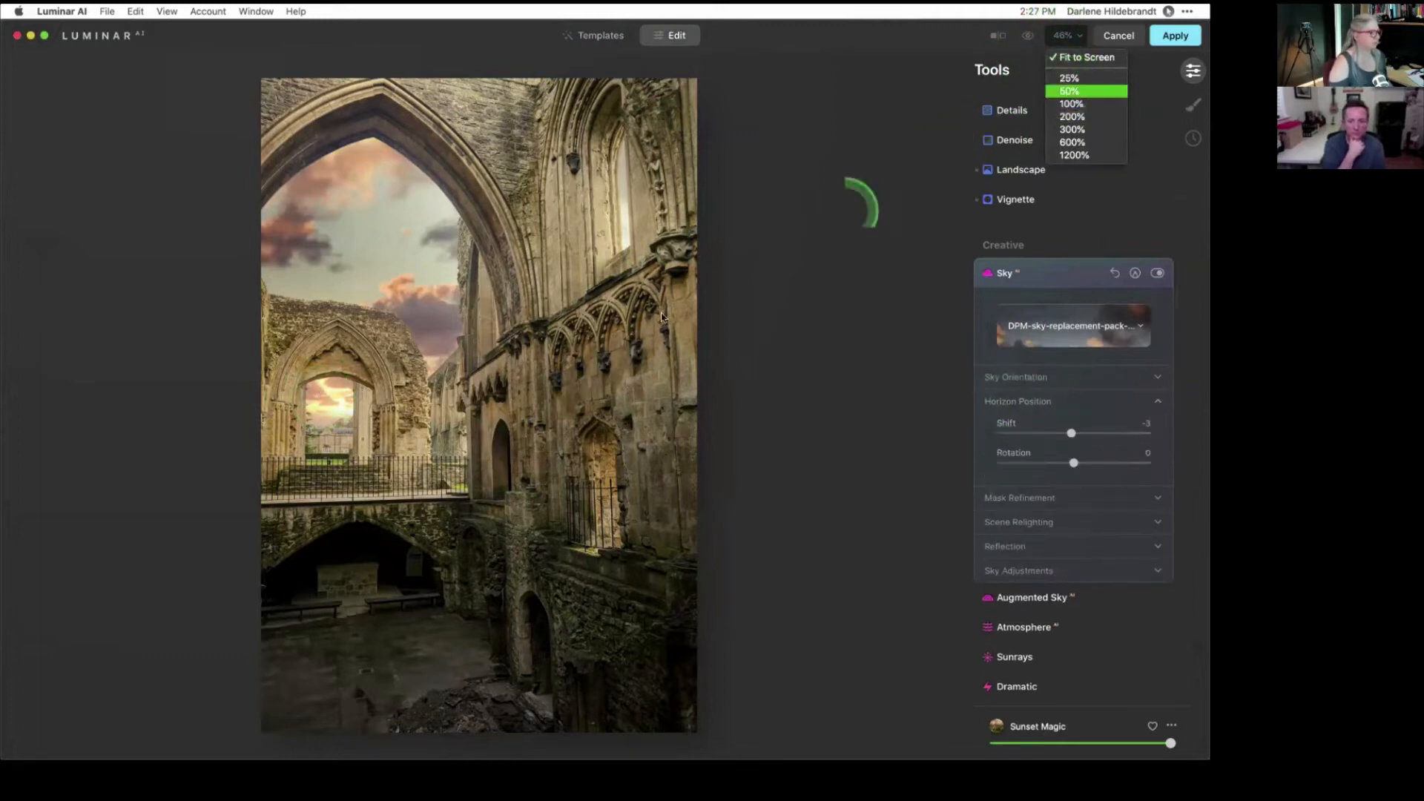
left_click(1070, 91)
scroll(629, 371, "down", 2)
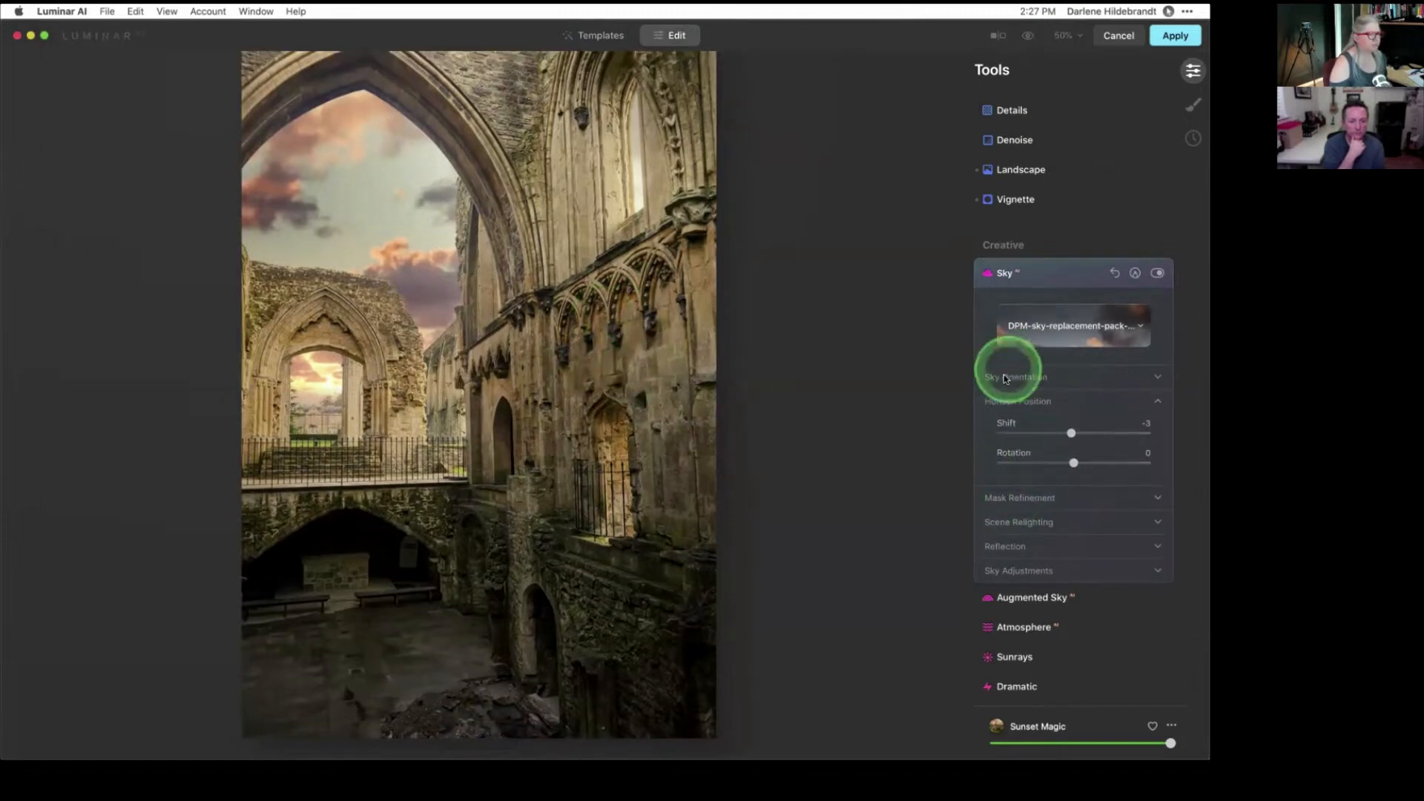
left_click(1012, 377)
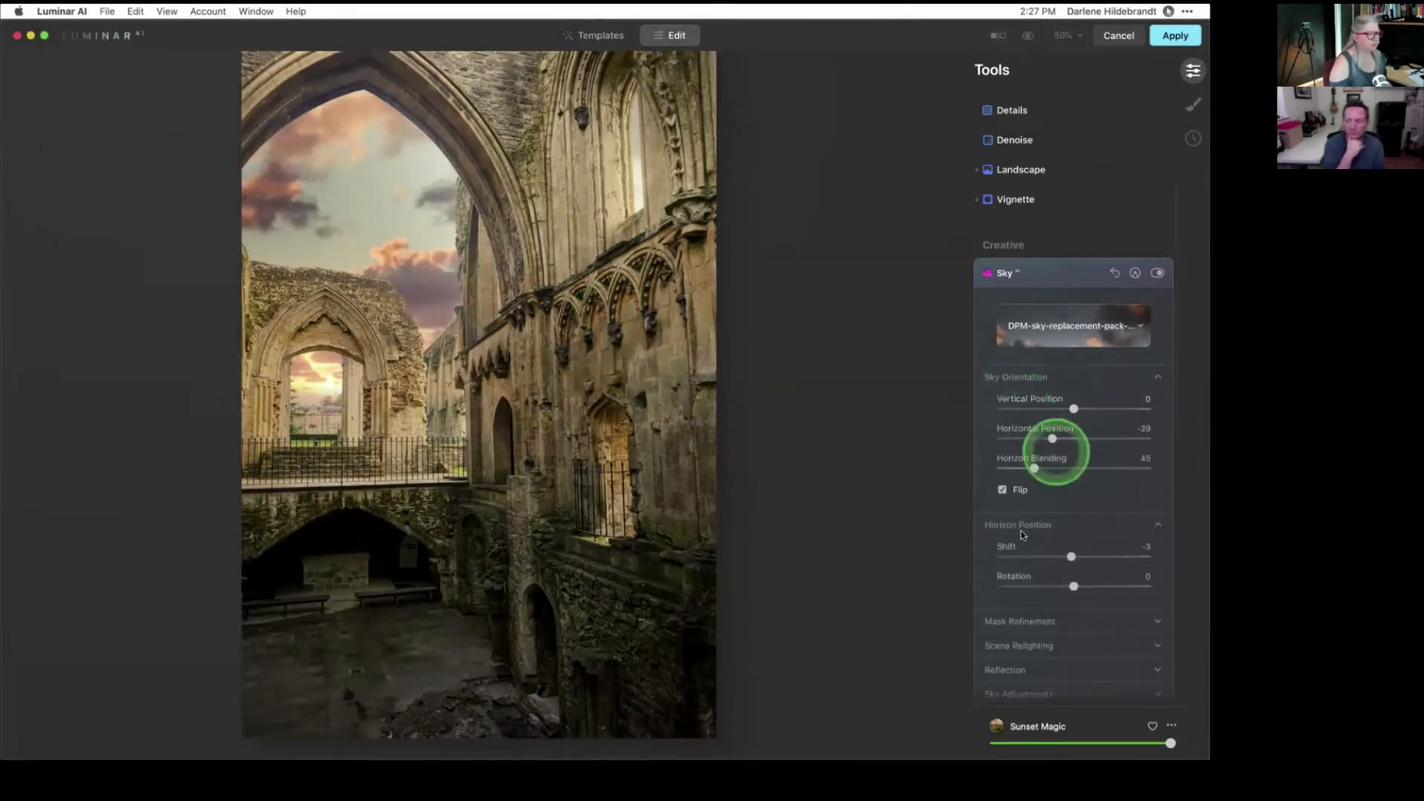
left_click_drag(1072, 557, 1069, 557)
left_click_drag(1050, 437, 1069, 468)
double_click(1049, 437)
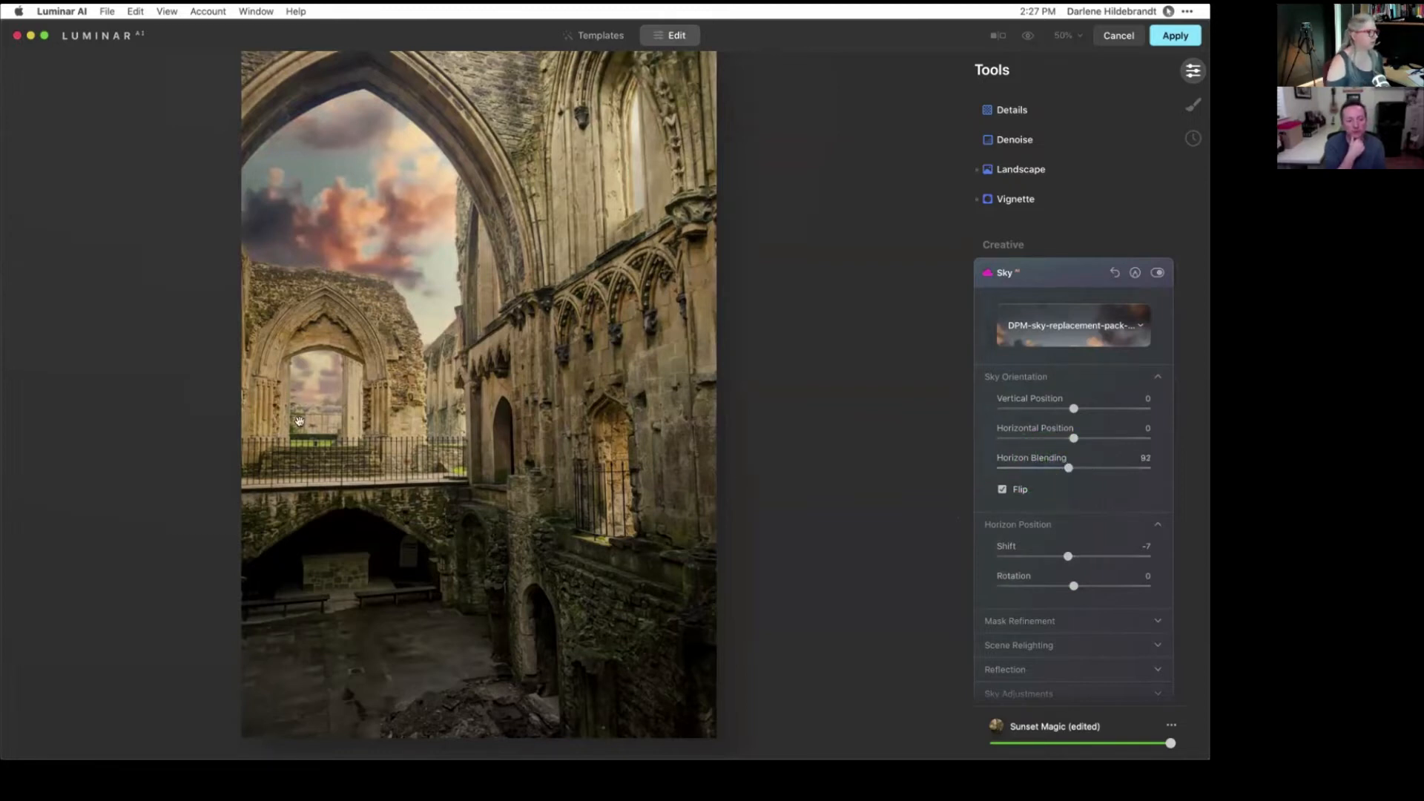
left_click(267, 410)
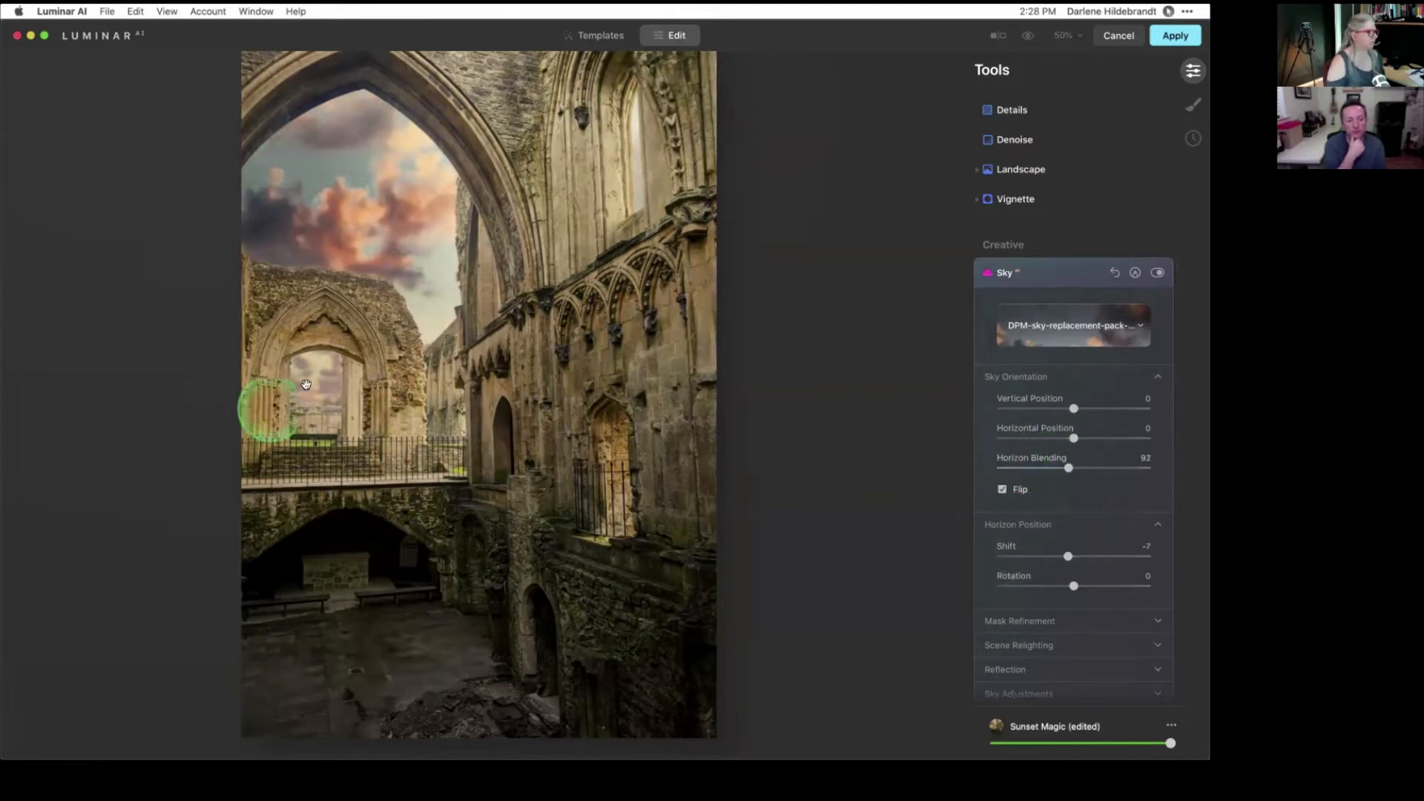
- Refine the replacement sky's mask with Fix Details at 93 and Close Gaps at 12
left_click(996, 621)
scroll(995, 620, "down", 2)
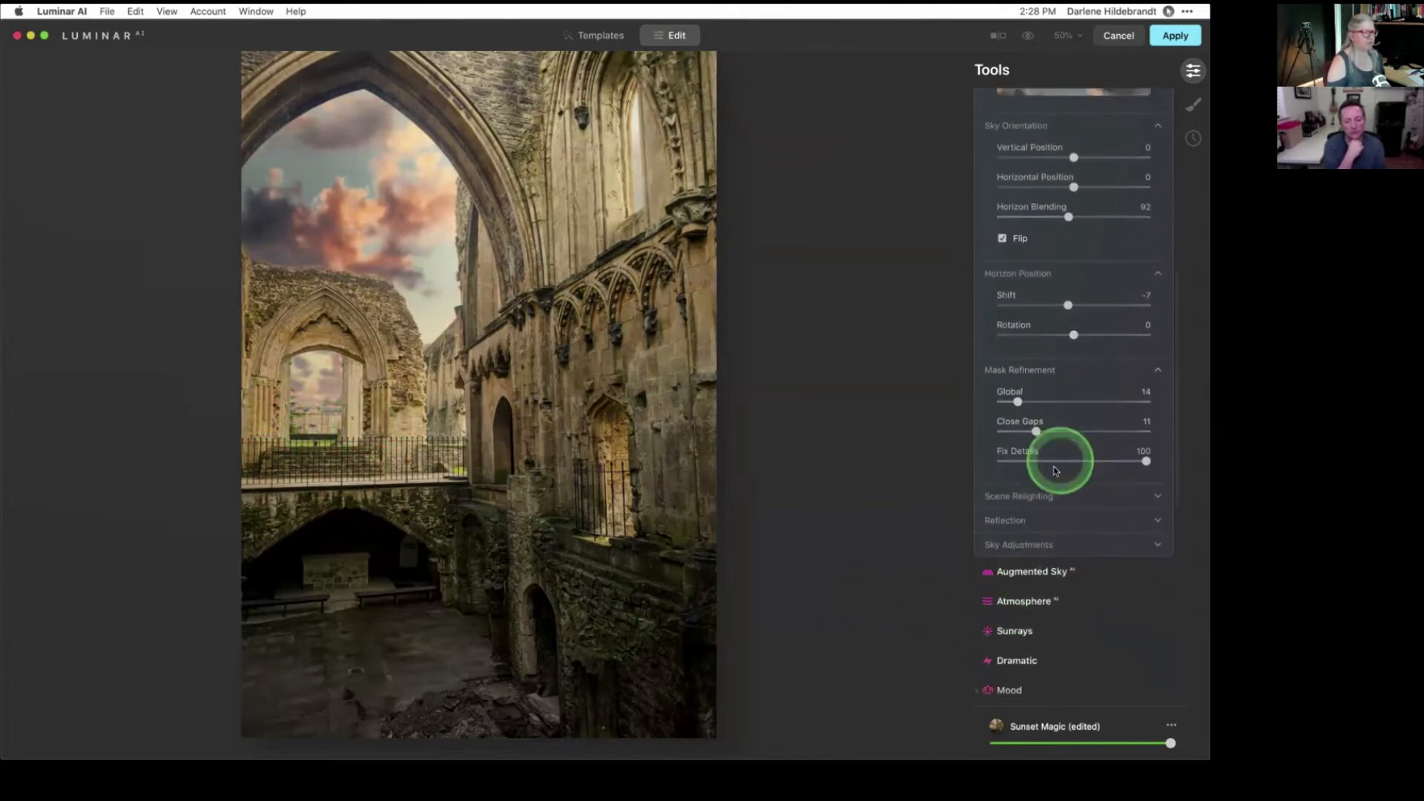
mouse_move(1146, 461)
left_mouse_down()
mouse_move(1110, 456)
mouse_move(1132, 452)
left_mouse_up()
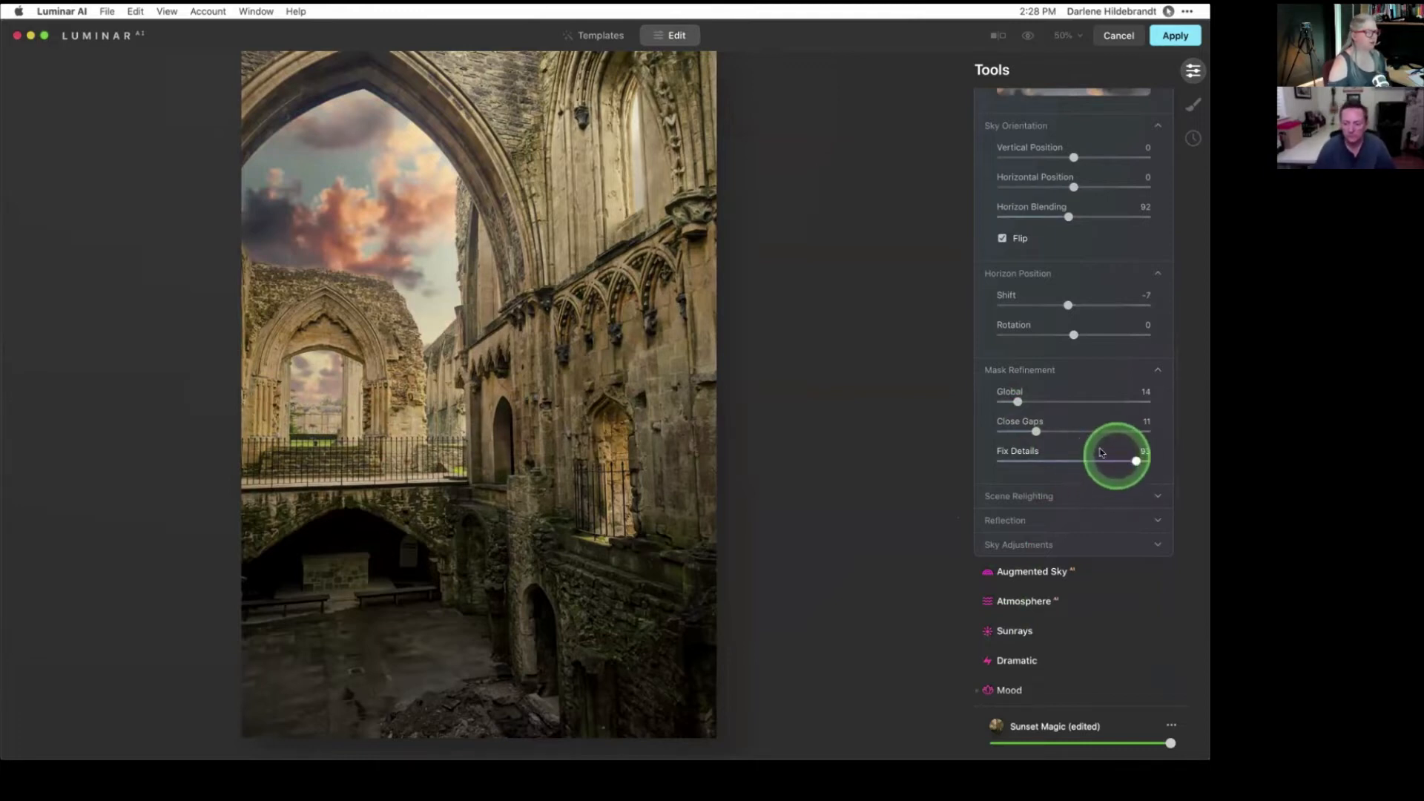
mouse_move(1036, 431)
left_mouse_down()
mouse_move(1125, 433)
mouse_move(1040, 424)
mouse_move(1043, 438)
left_mouse_up()
- Set the replacement sky's Horizontal Position to 26 to shift the clouds sideways within the arch
scroll(1016, 336, "up", 1)
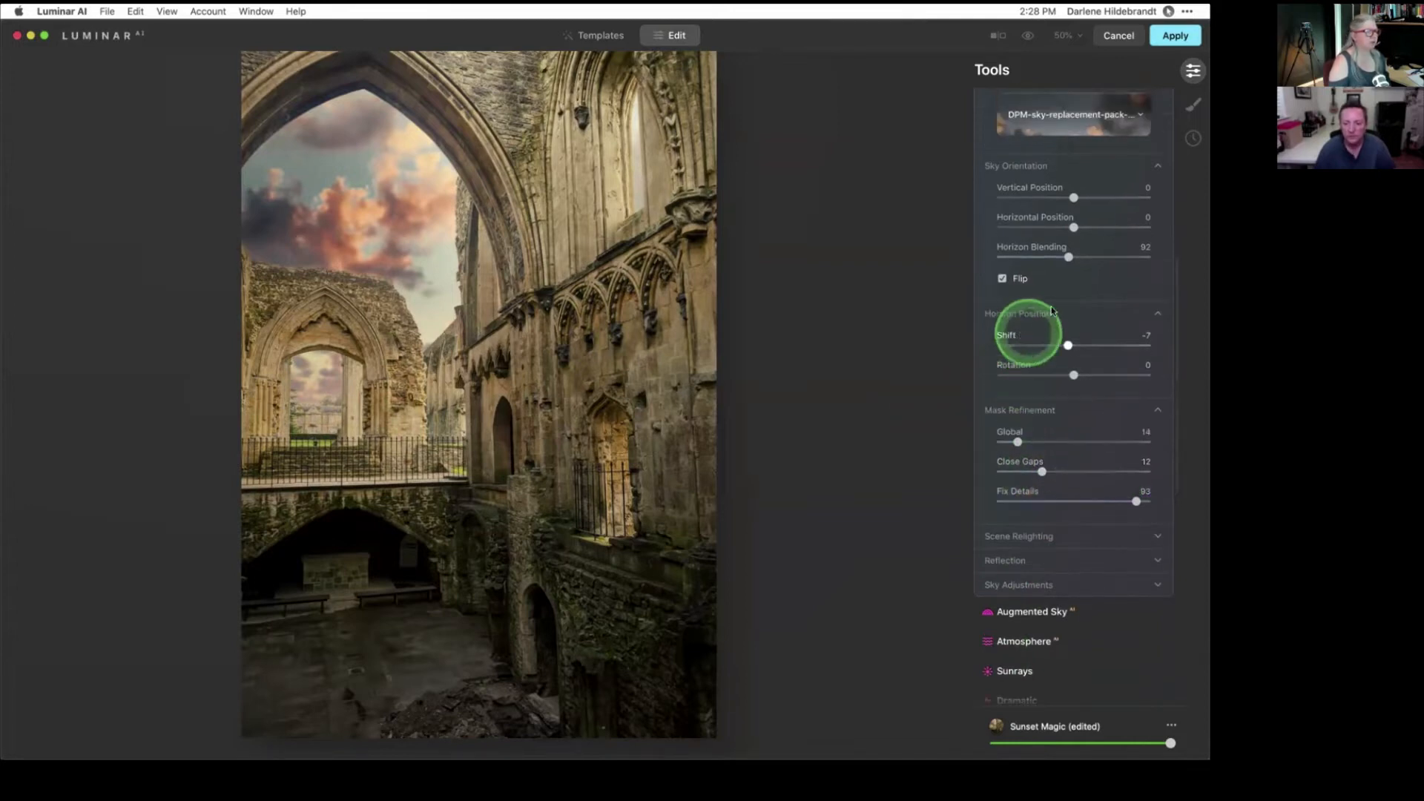
mouse_move(1073, 227)
left_mouse_down()
mouse_move(1100, 226)
mouse_move(1046, 226)
mouse_move(1088, 229)
left_mouse_up()
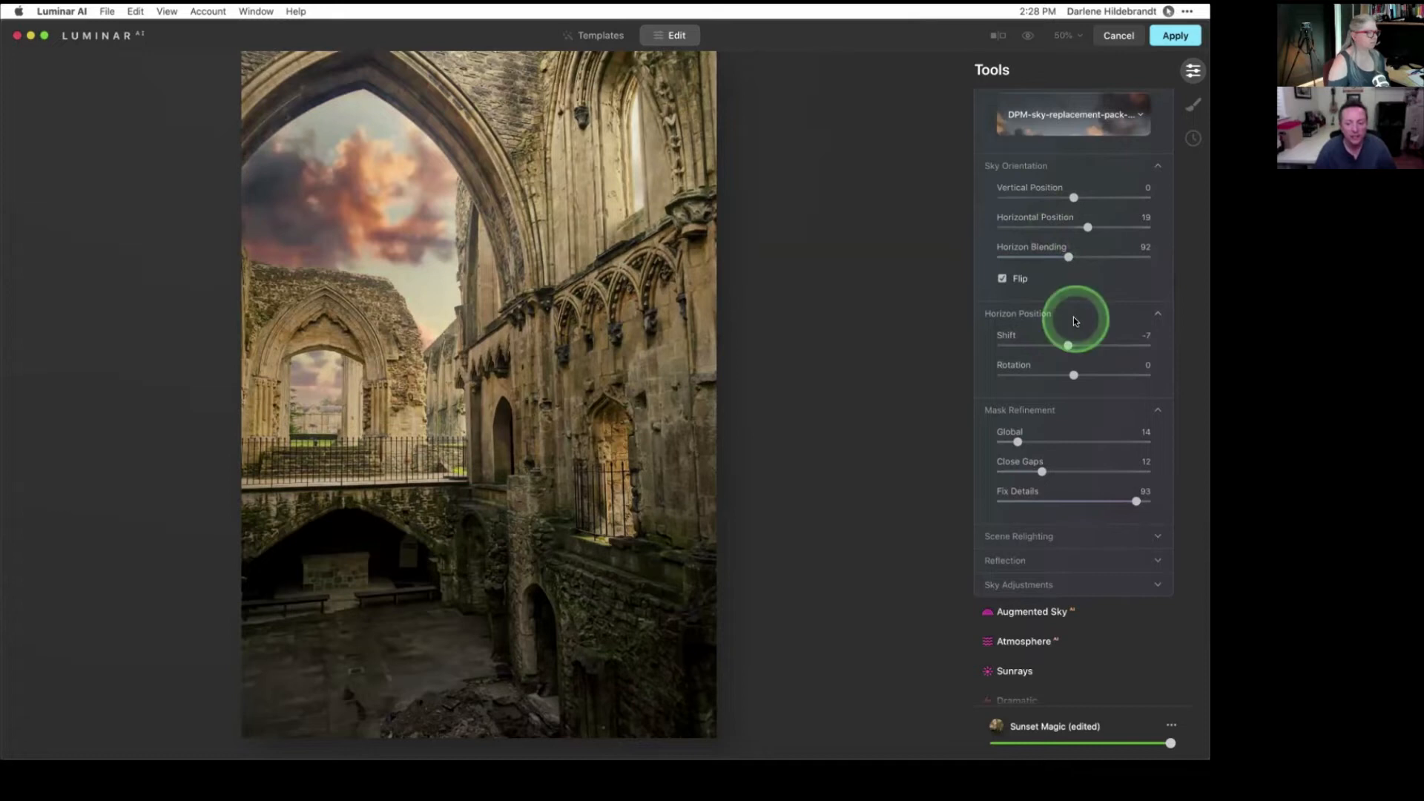
left_click_drag(1088, 226, 1093, 227)
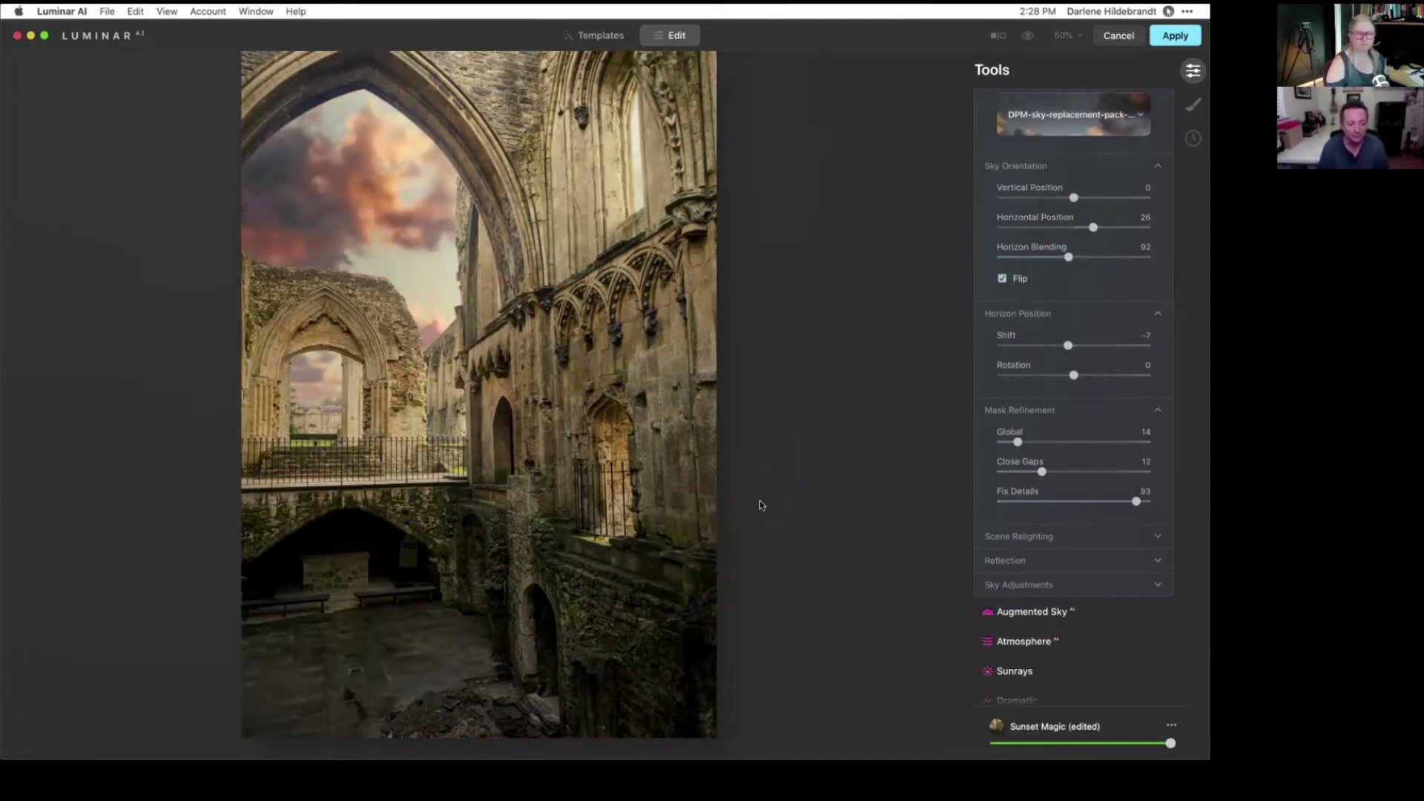
- Discard all Luminar AI changes, return to Lightroom and compare the unedited church photo with its finished version
left_click(1113, 36)
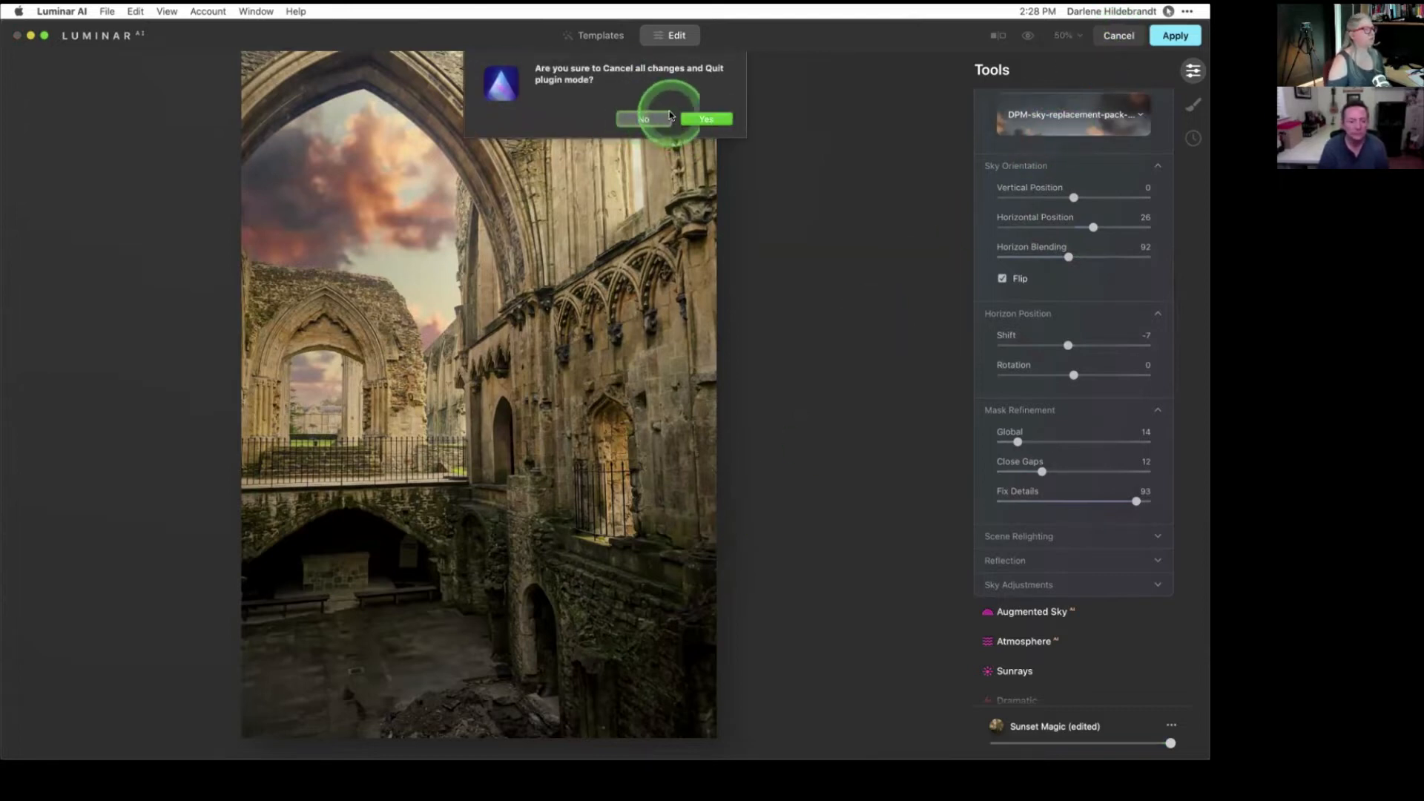
left_click(706, 120)
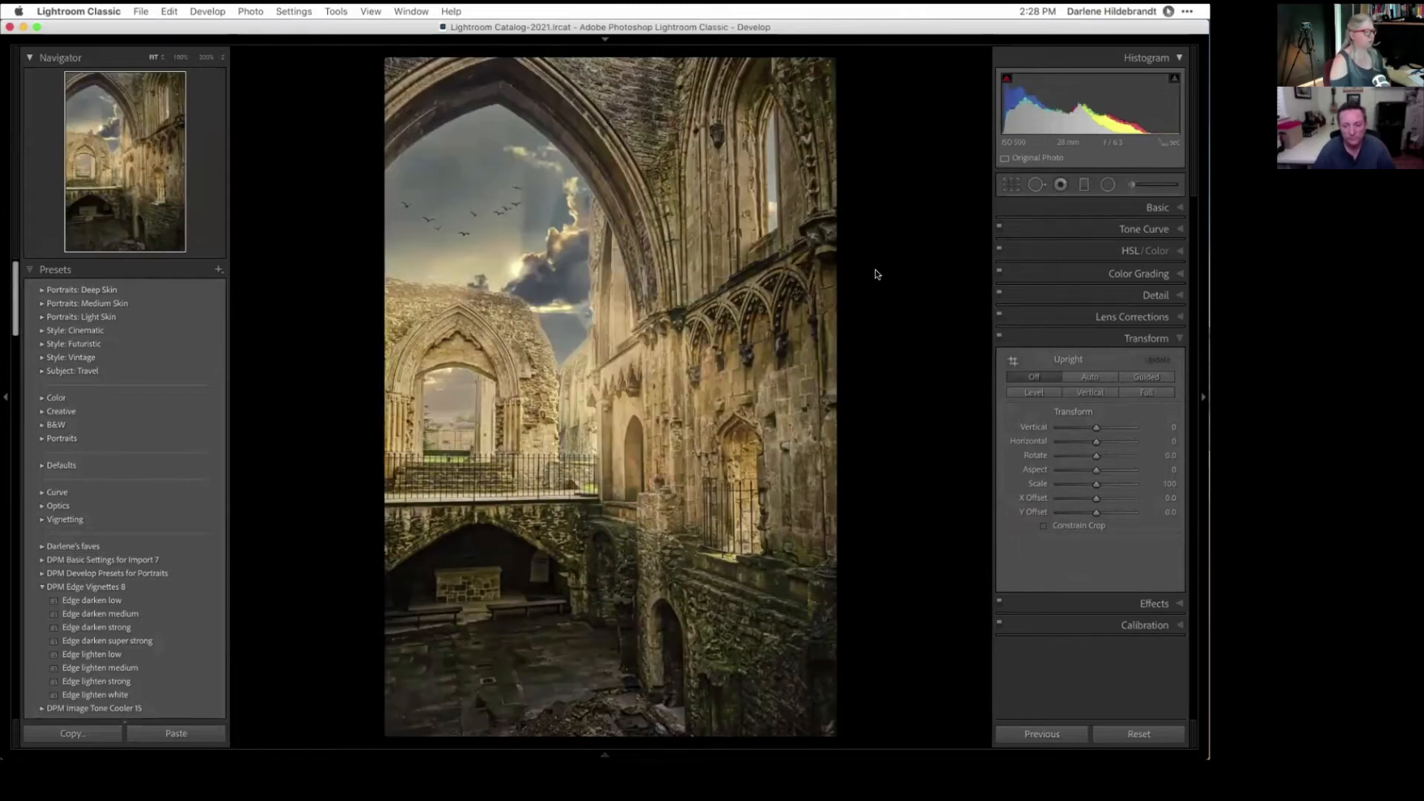
key("Left")
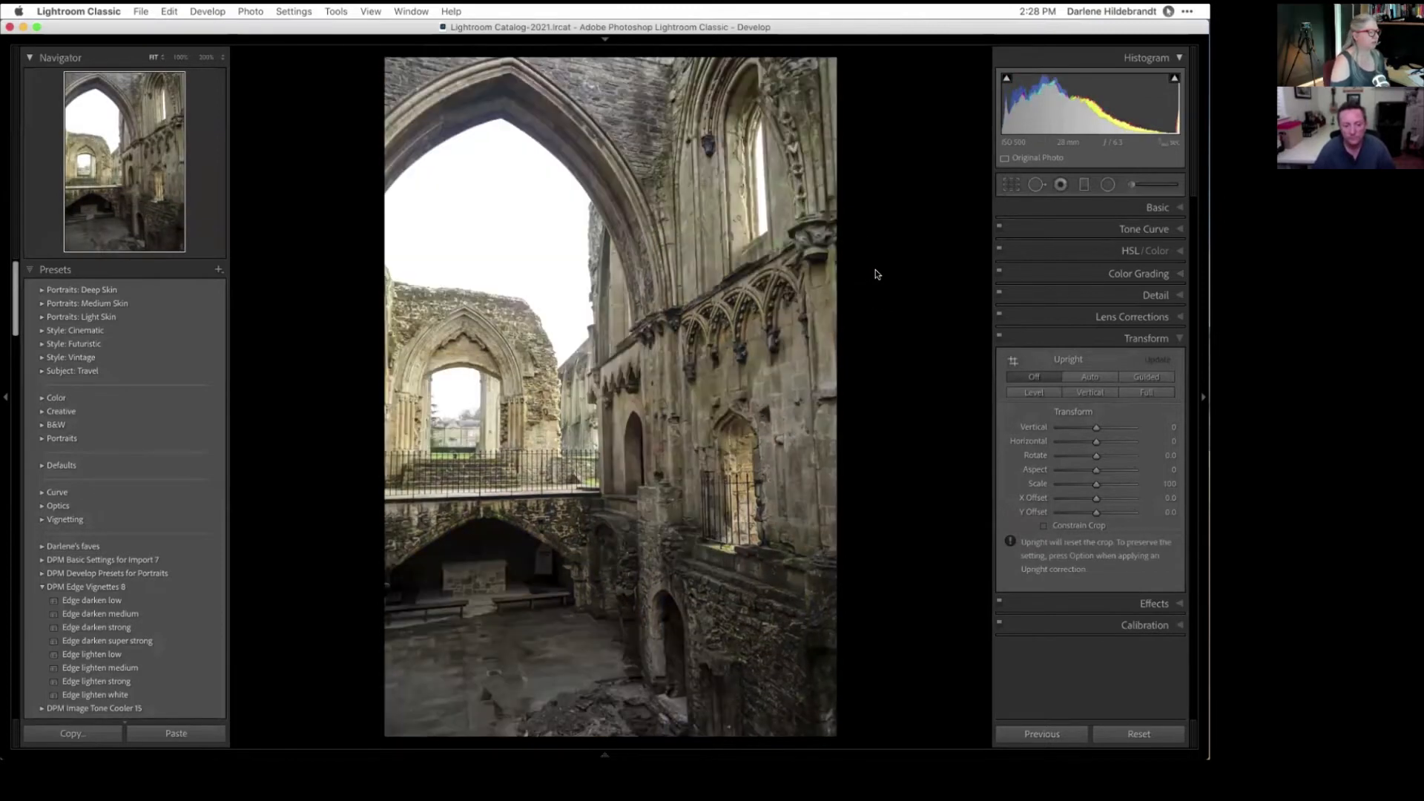
key("Right")
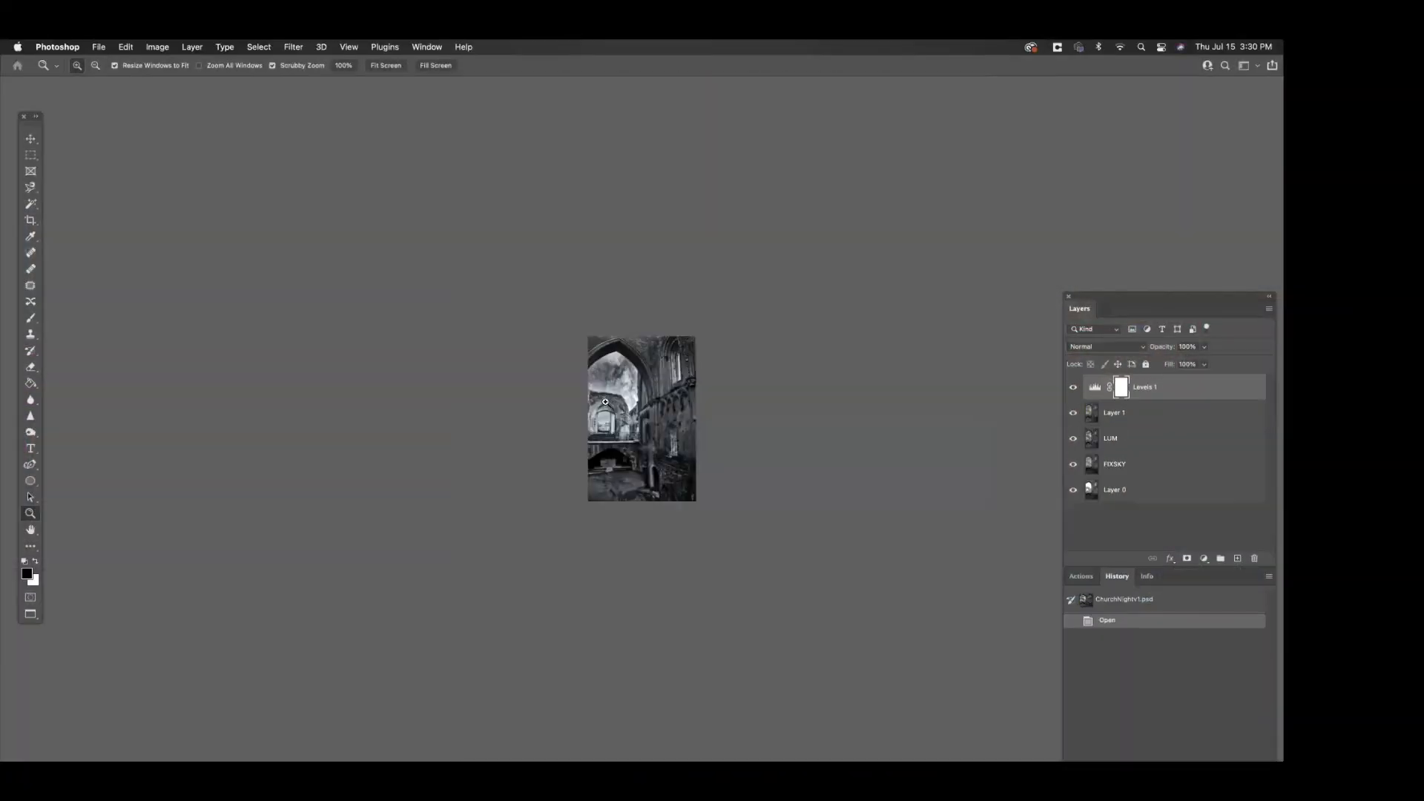
- In Photoshop, fit the night church composite to the screen, hide every layer above Layer 0 and reveal FIXSKY
key("super+0")
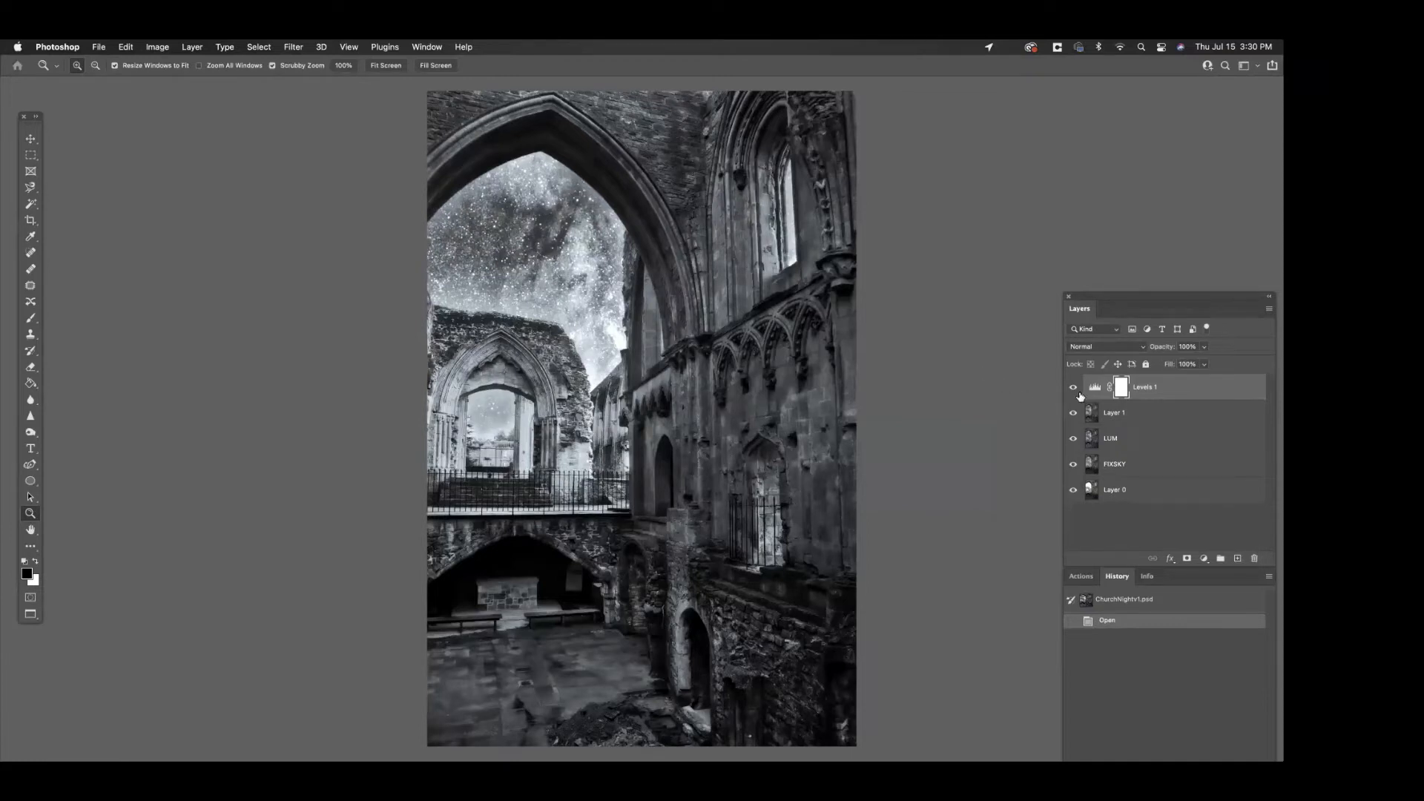
left_click_drag(1079, 393, 1075, 470)
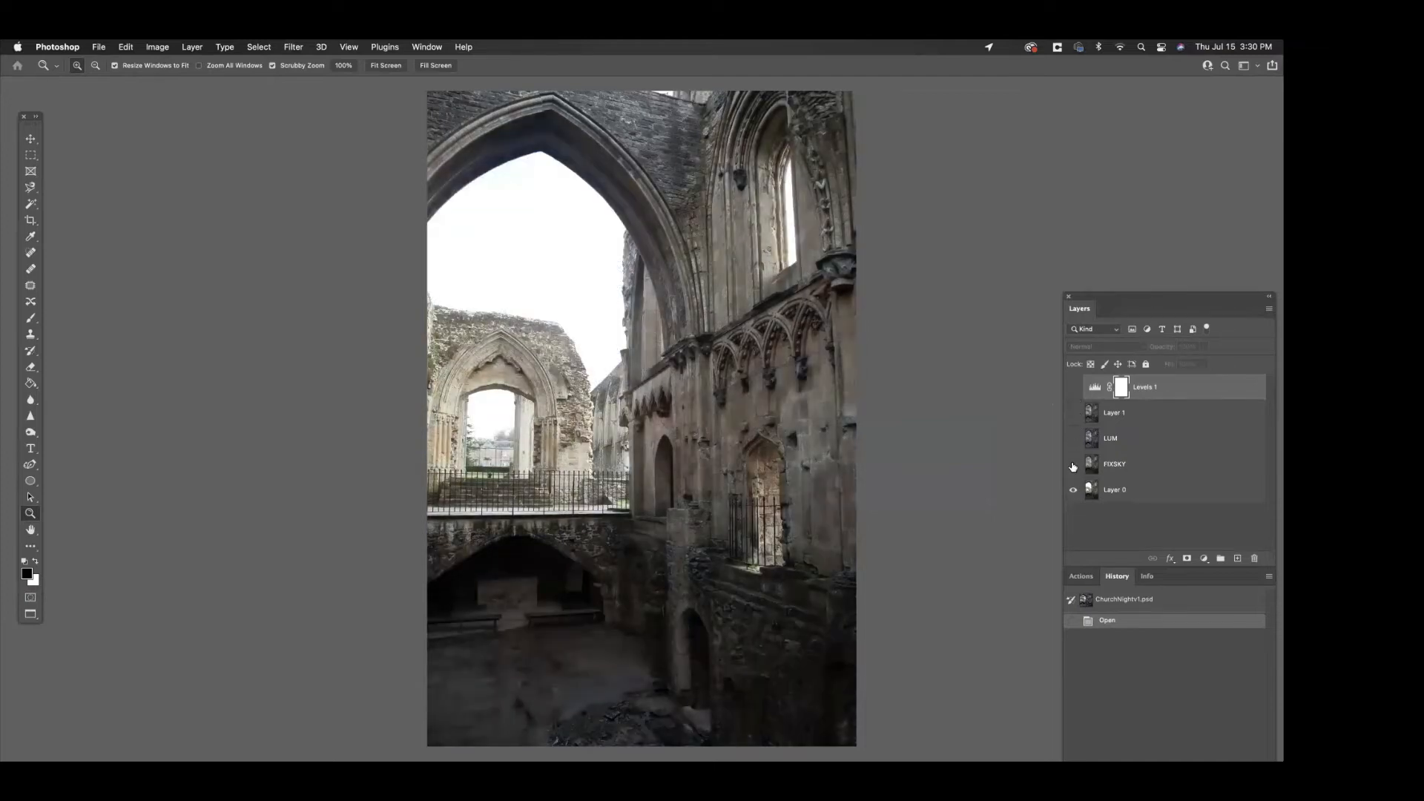
left_click(1073, 465)
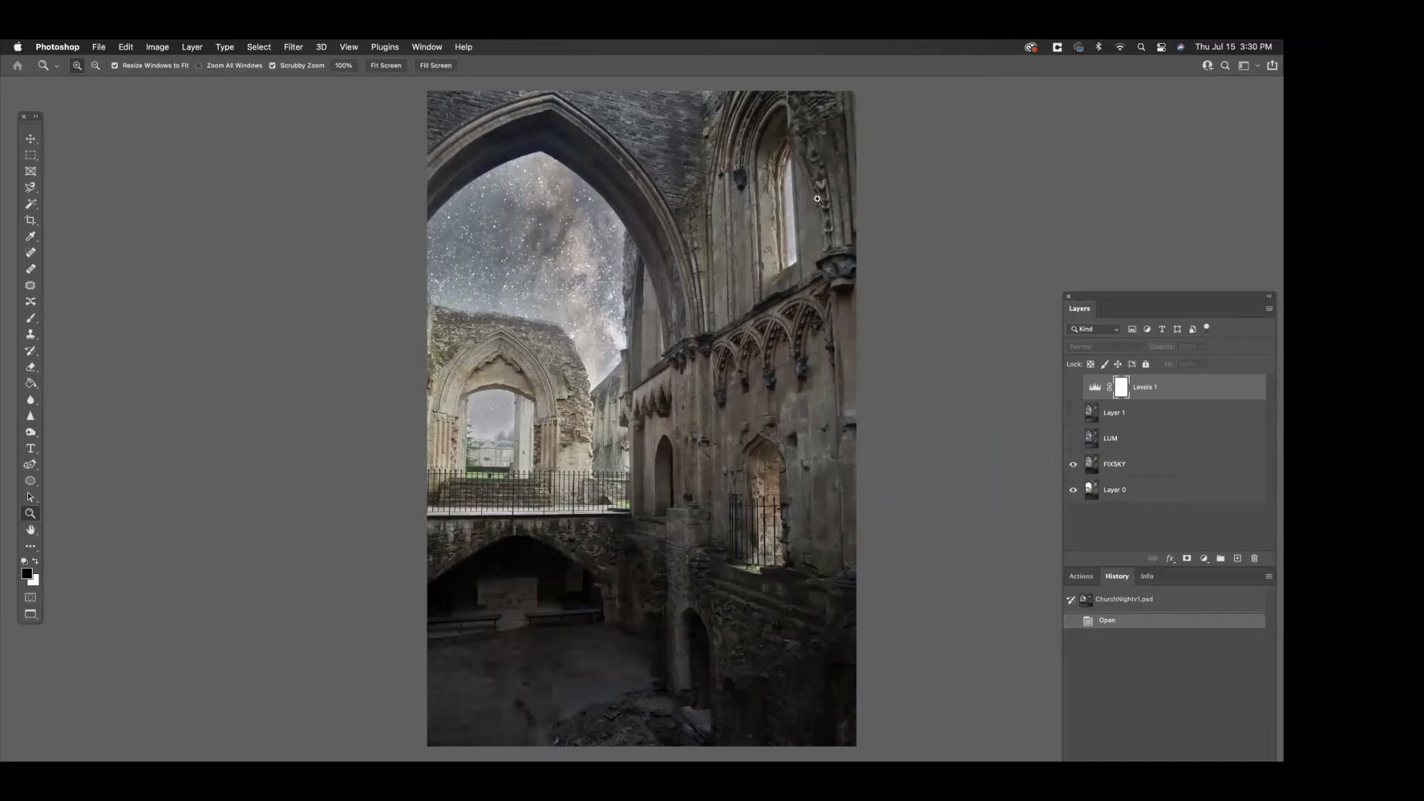
- Reveal LUM and Layer 1 in the night church composite and dismiss the system update notification
left_click(1073, 438)
left_click(1073, 412)
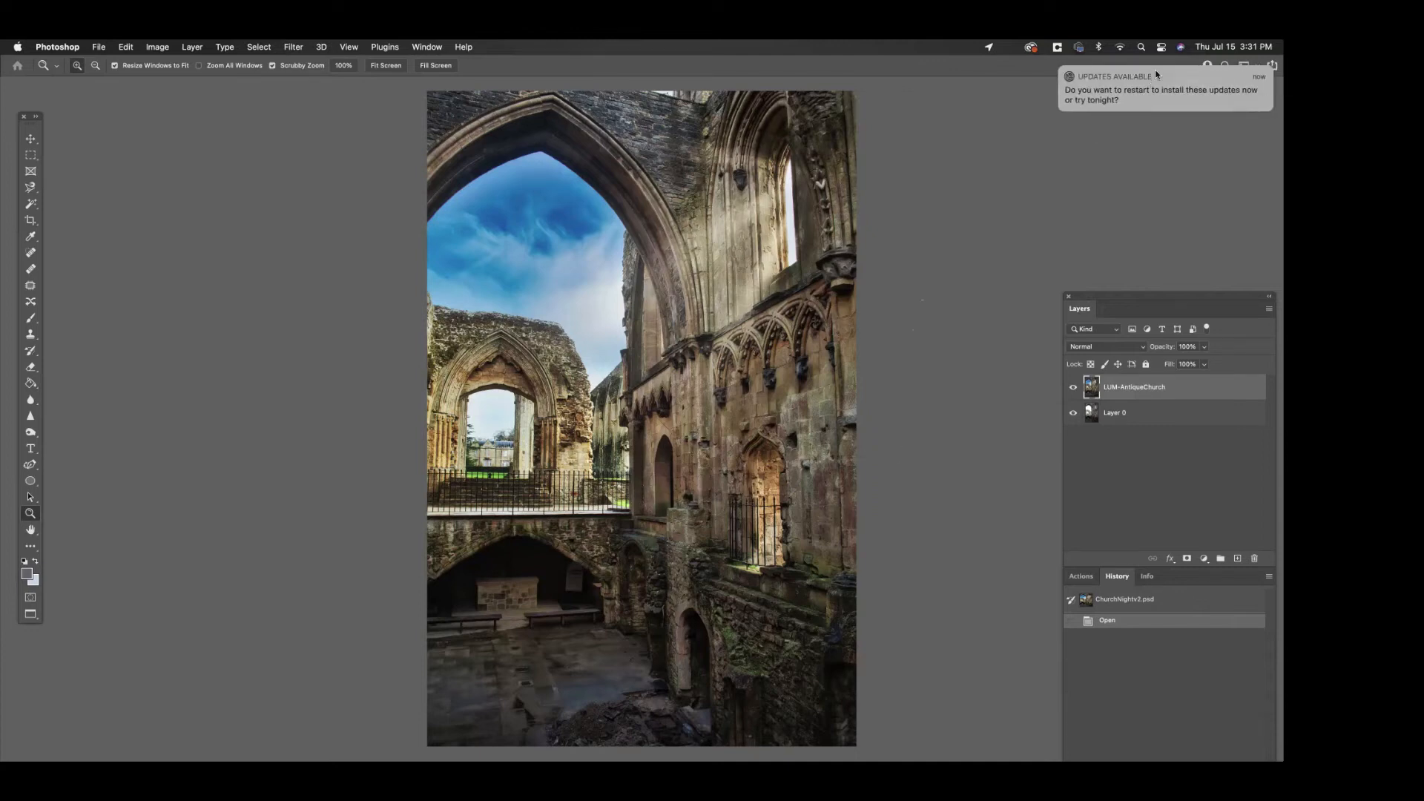
left_click(1060, 68)
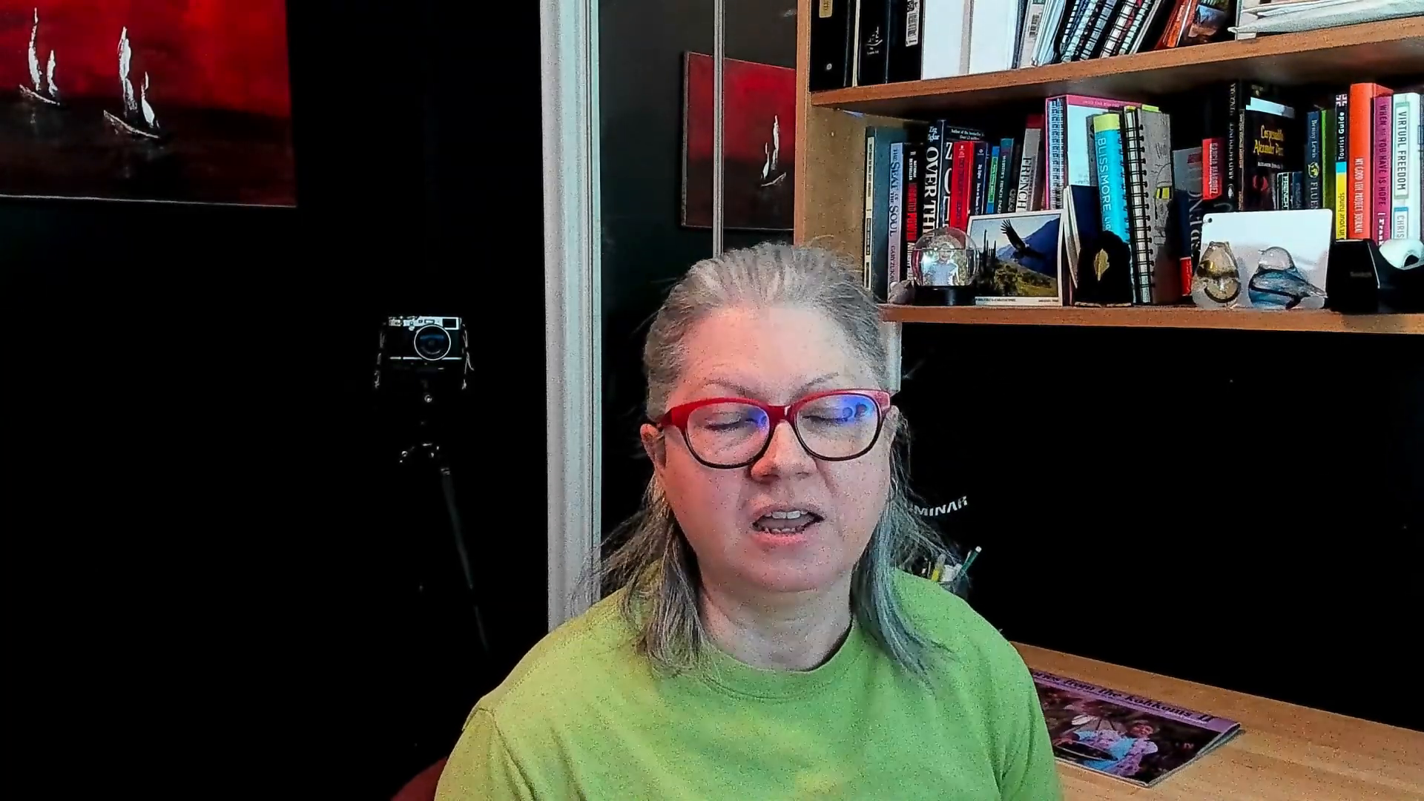
left_click(900, 219)
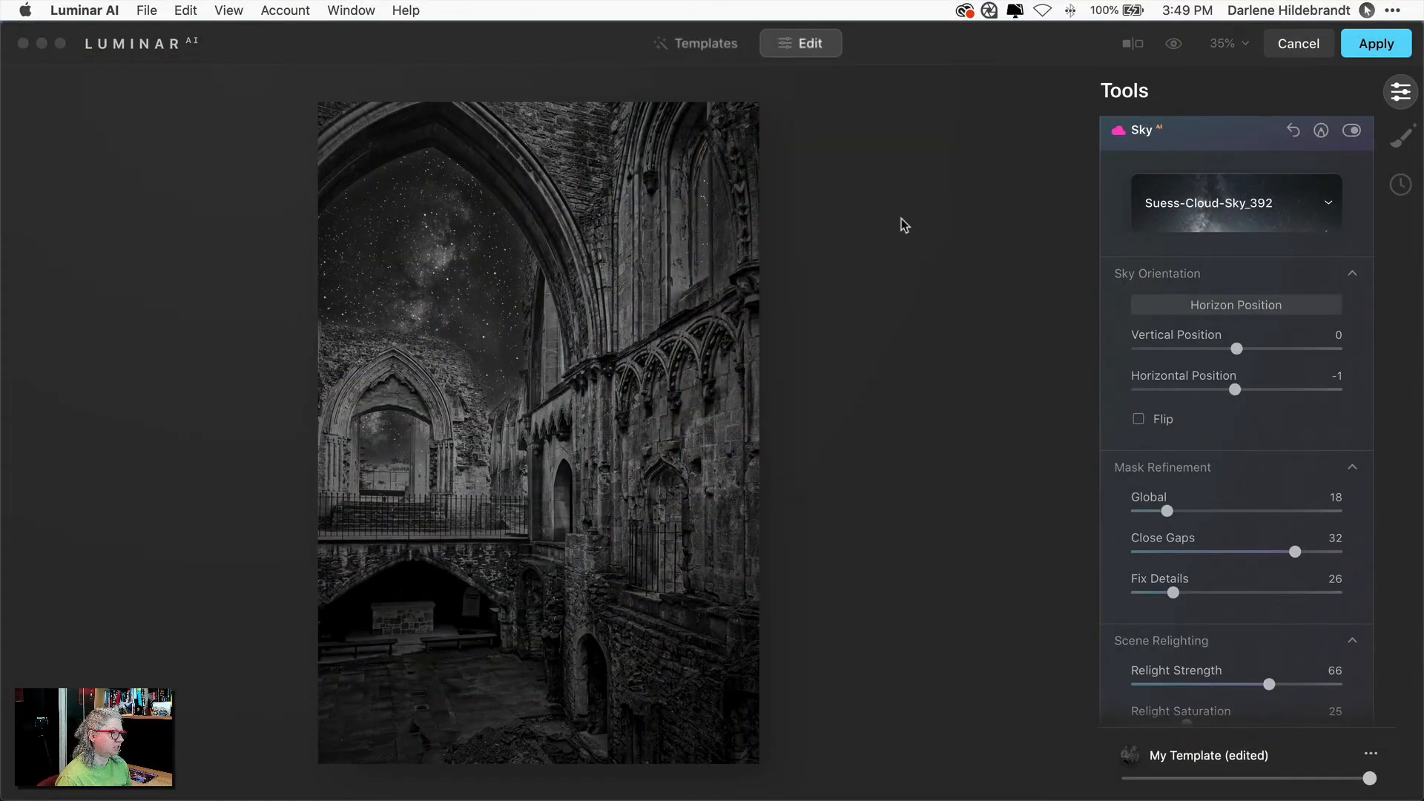
left_click(910, 270)
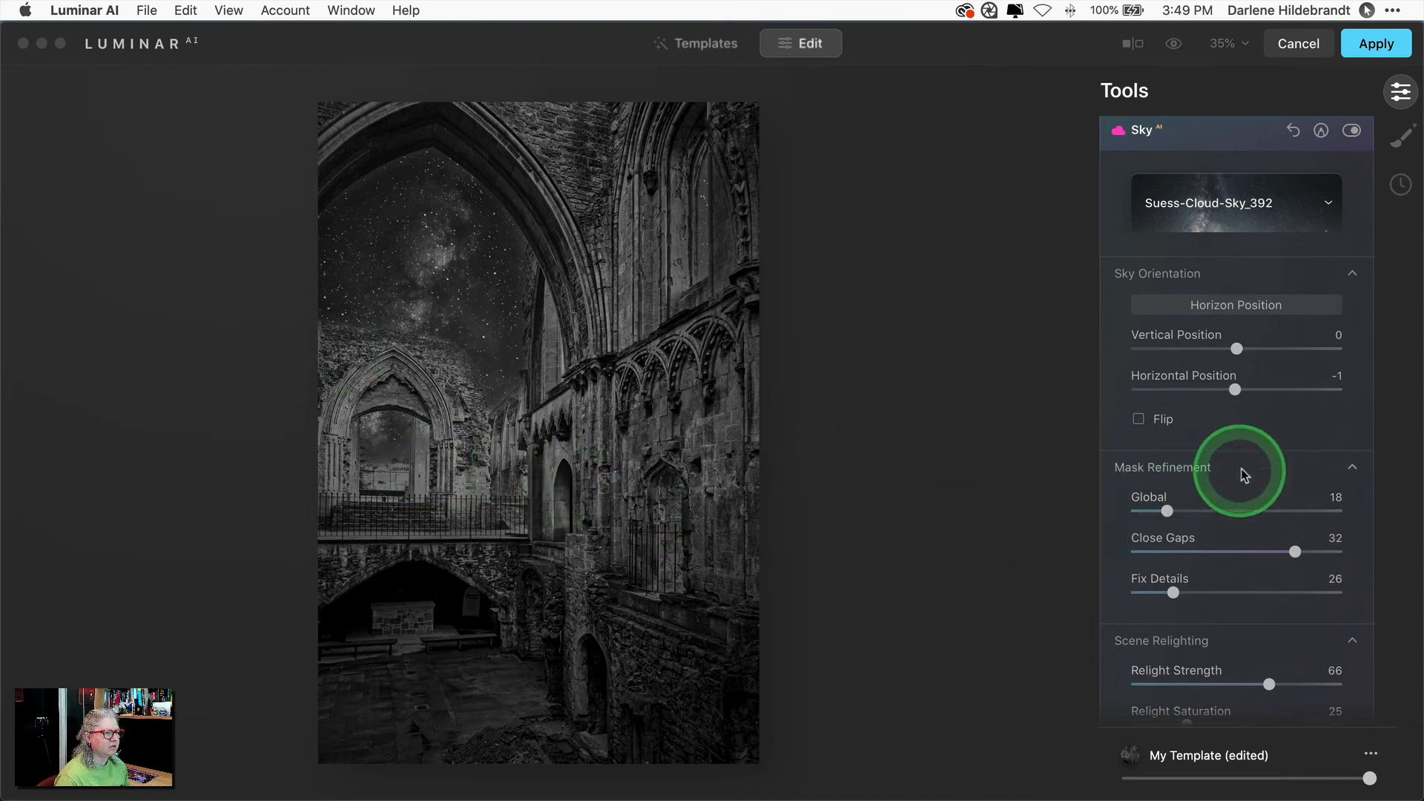
- In Luminar AI, tilt the starry sky's horizon slightly with Horizon Position and inspect the Relight Strength setting
left_click(1230, 307)
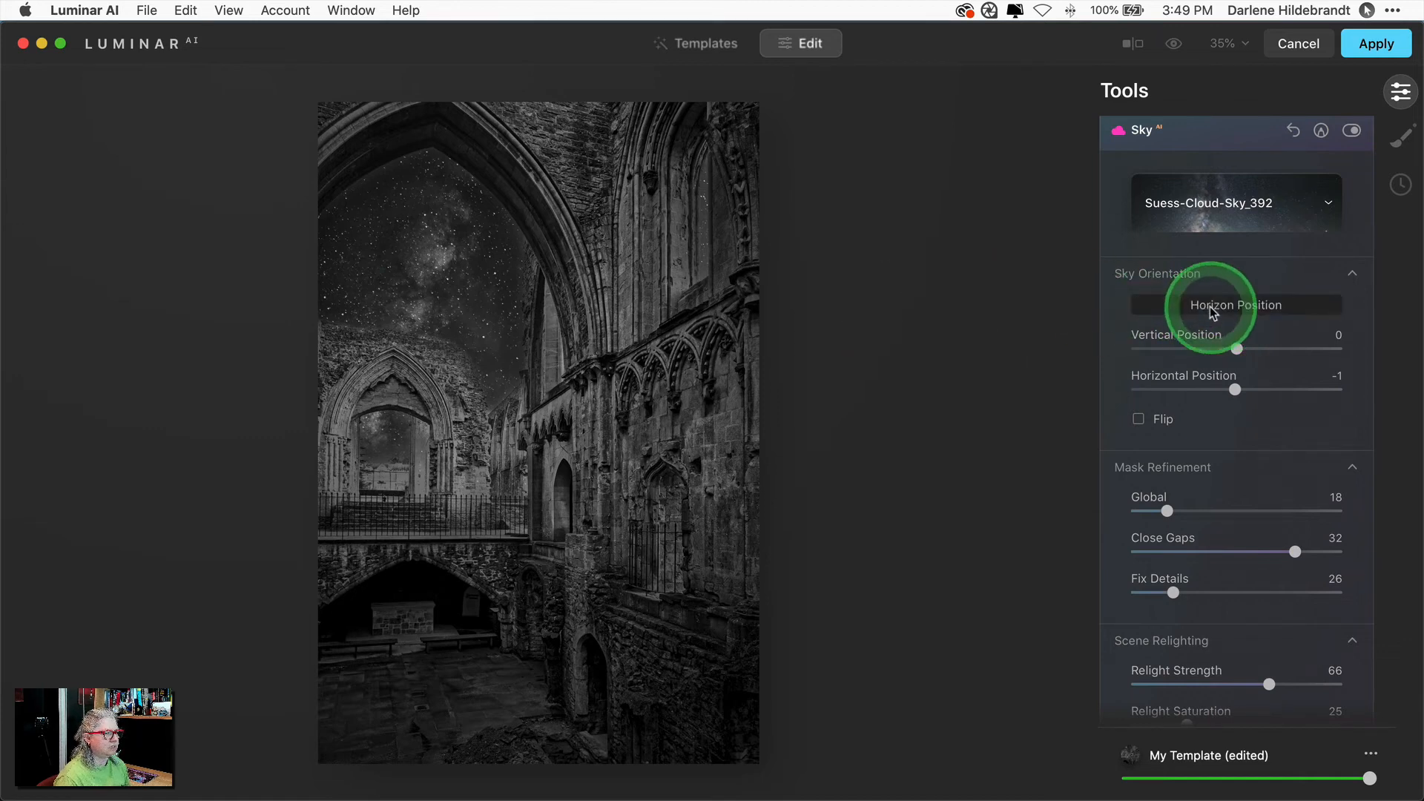
left_click(1209, 305)
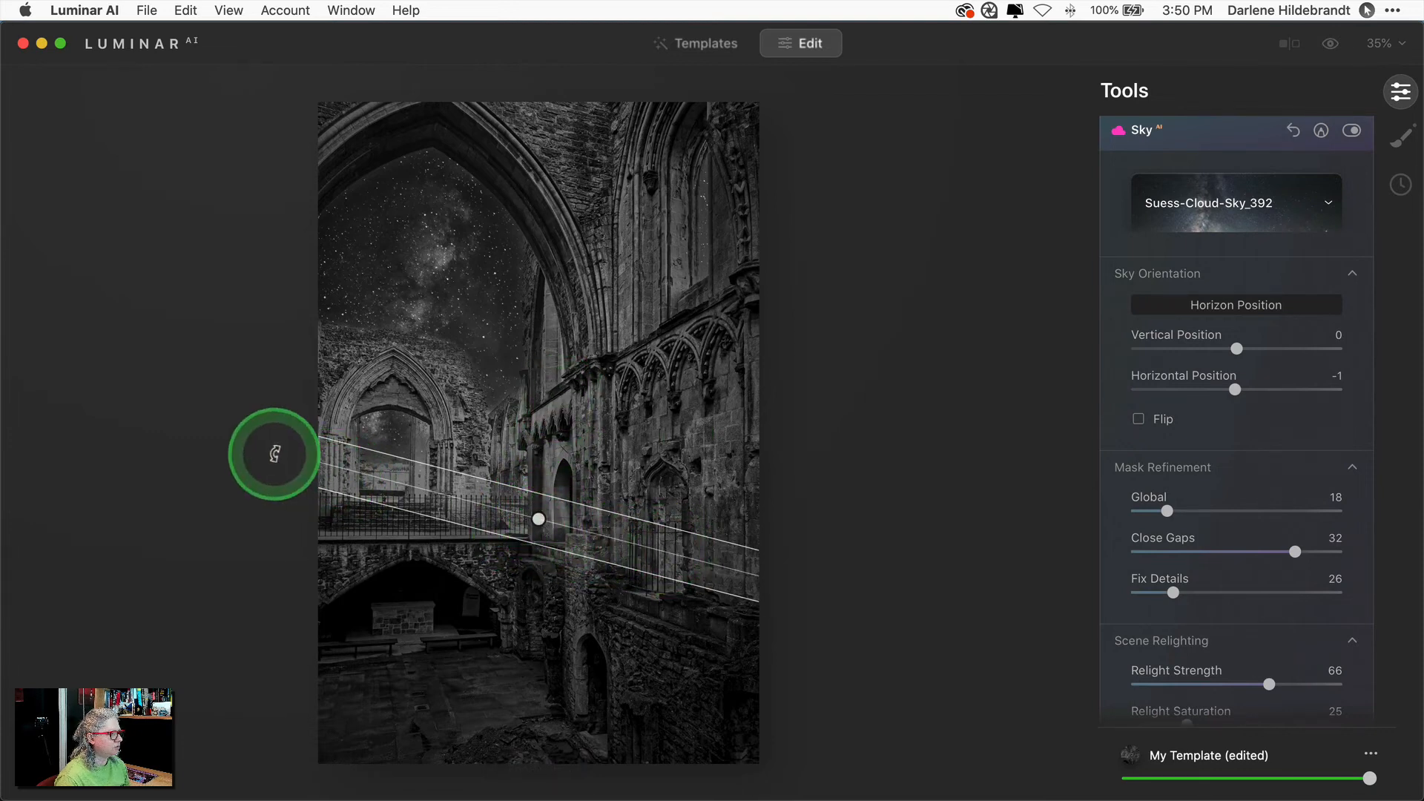
mouse_move(282, 455)
left_mouse_down()
mouse_move(276, 489)
mouse_move(292, 451)
left_mouse_up()
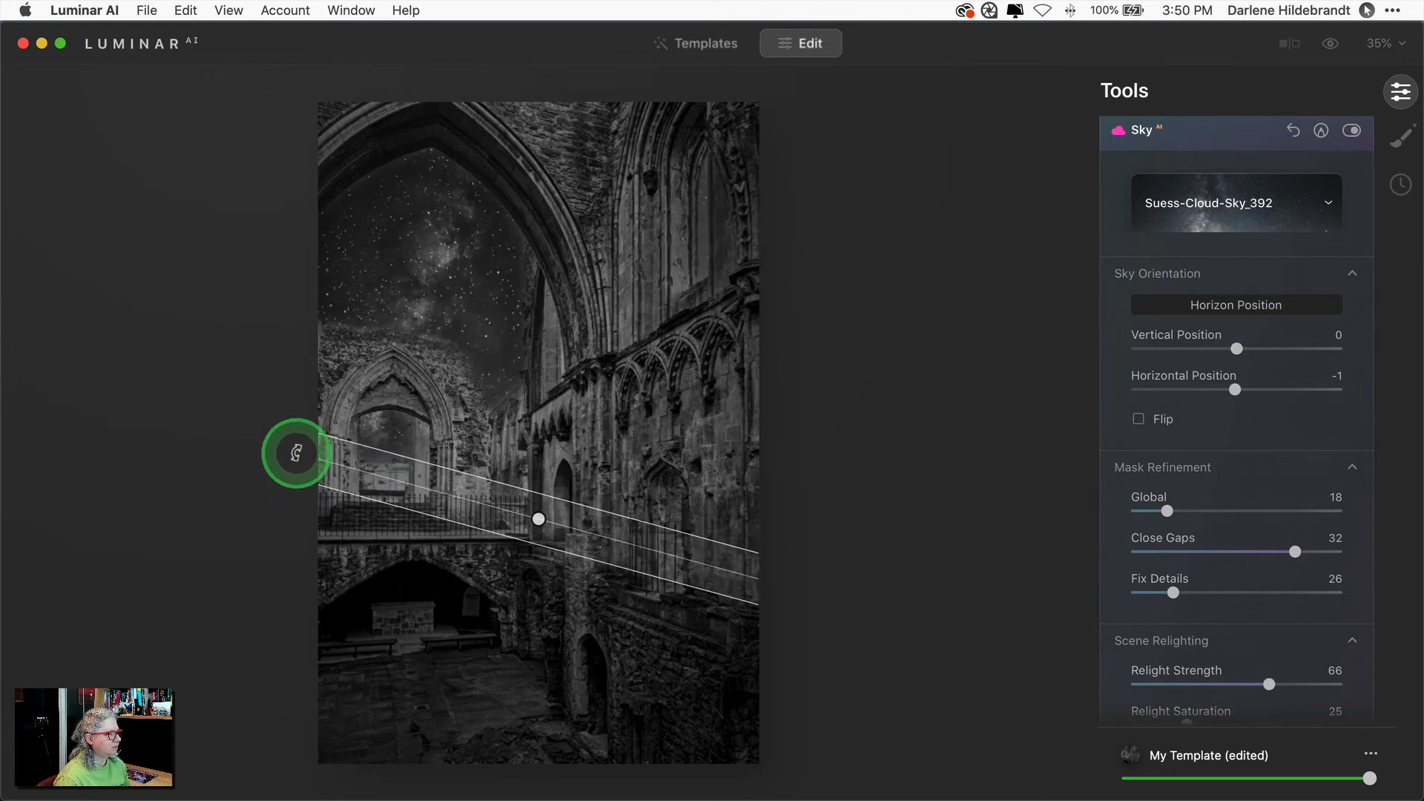
left_click(1192, 306)
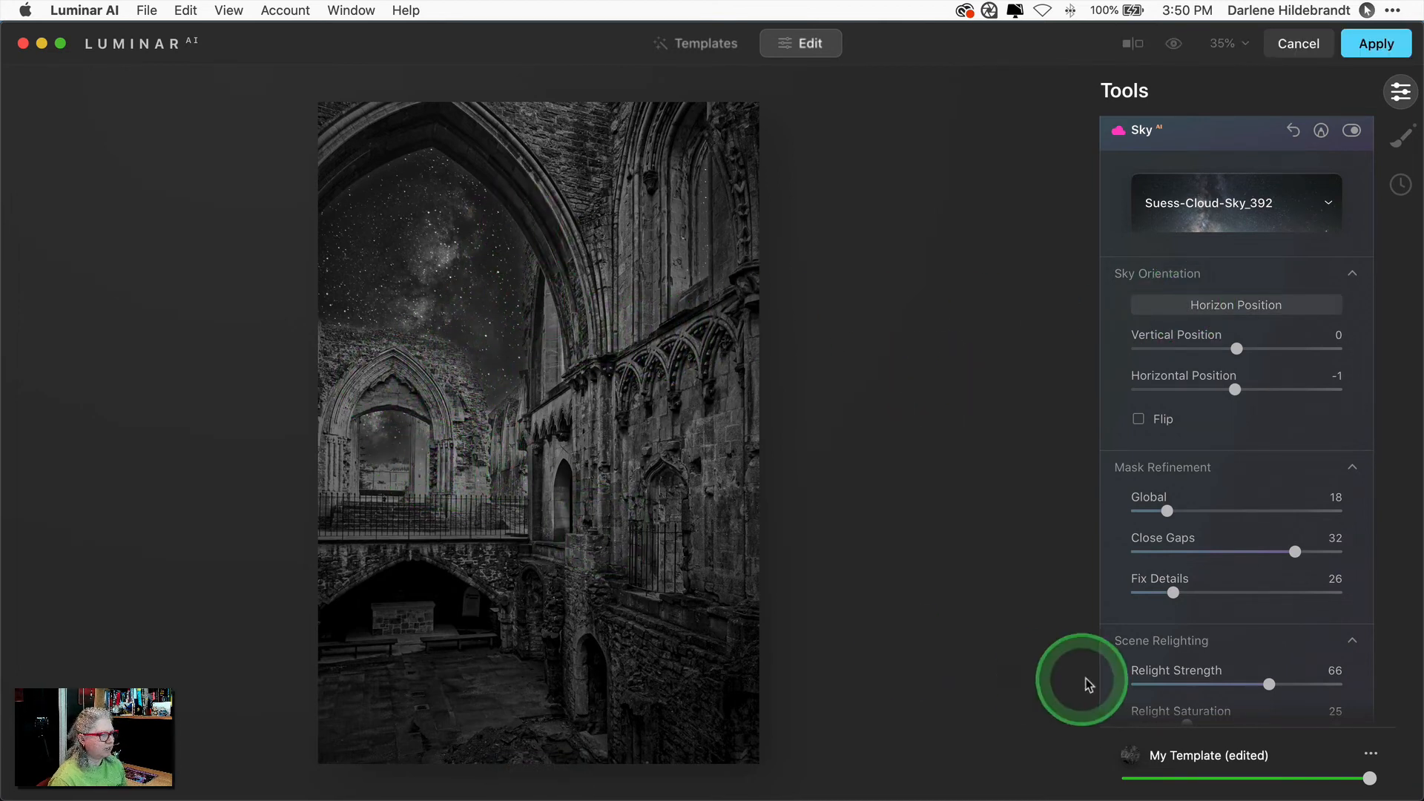
scroll(1191, 553, "down", 5)
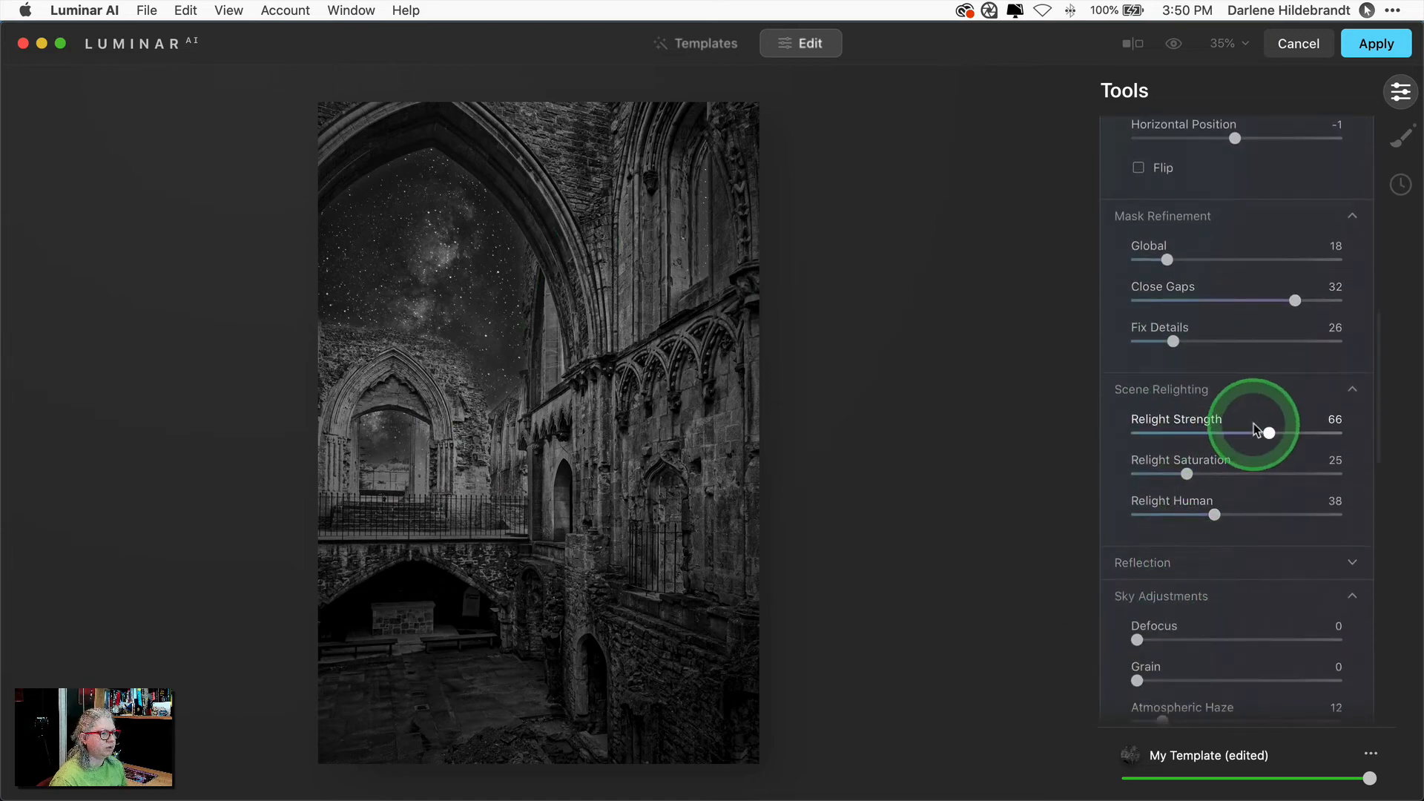
mouse_move(1254, 430)
left_mouse_down()
mouse_move(1270, 434)
mouse_move(1127, 434)
mouse_move(1280, 440)
mouse_move(1258, 435)
left_mouse_up()
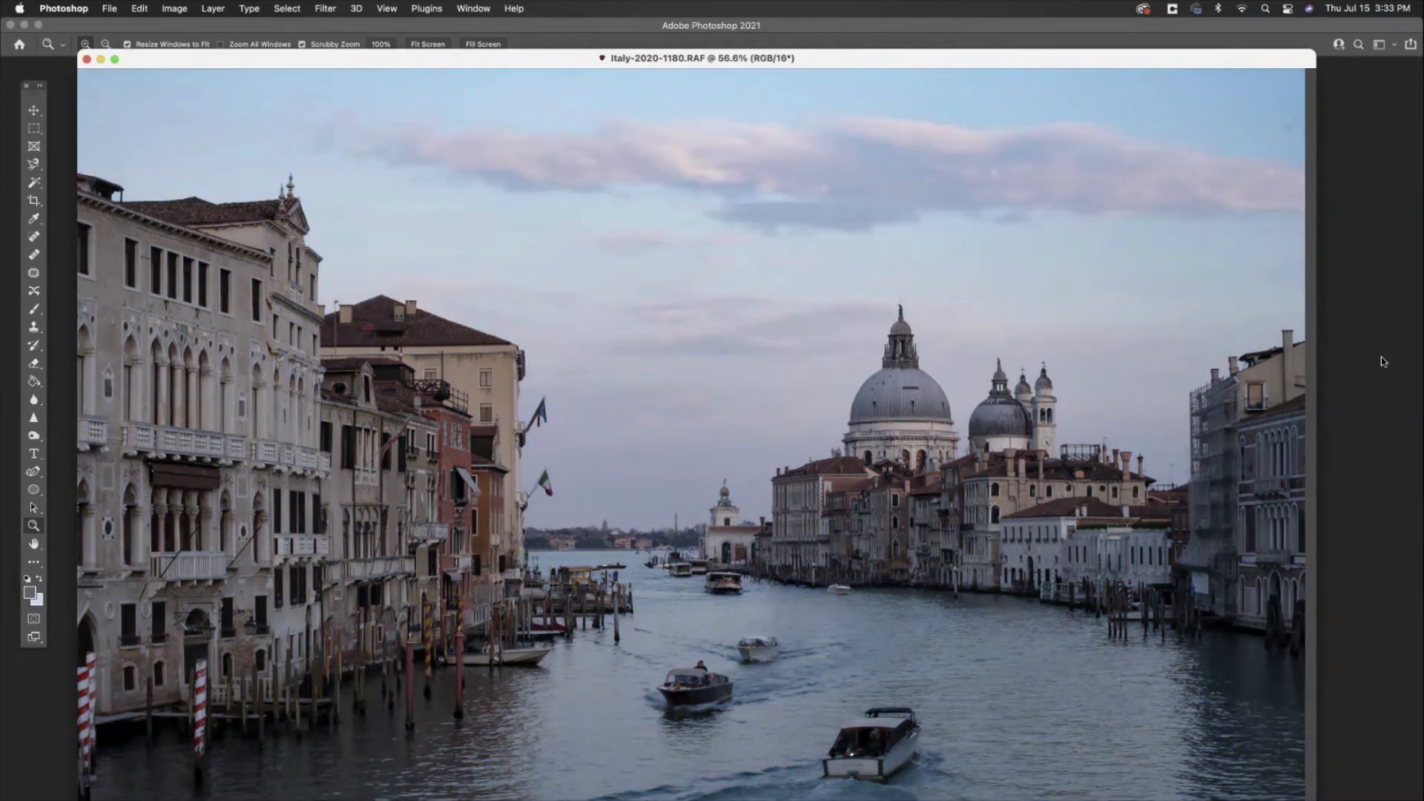
- In Photoshop, zoom Italy-2020-1180.RAF out to 25% and fit the cropped Venice composite to the screen
left_click(730, 326, "alt")
left_click(731, 327, "alt")
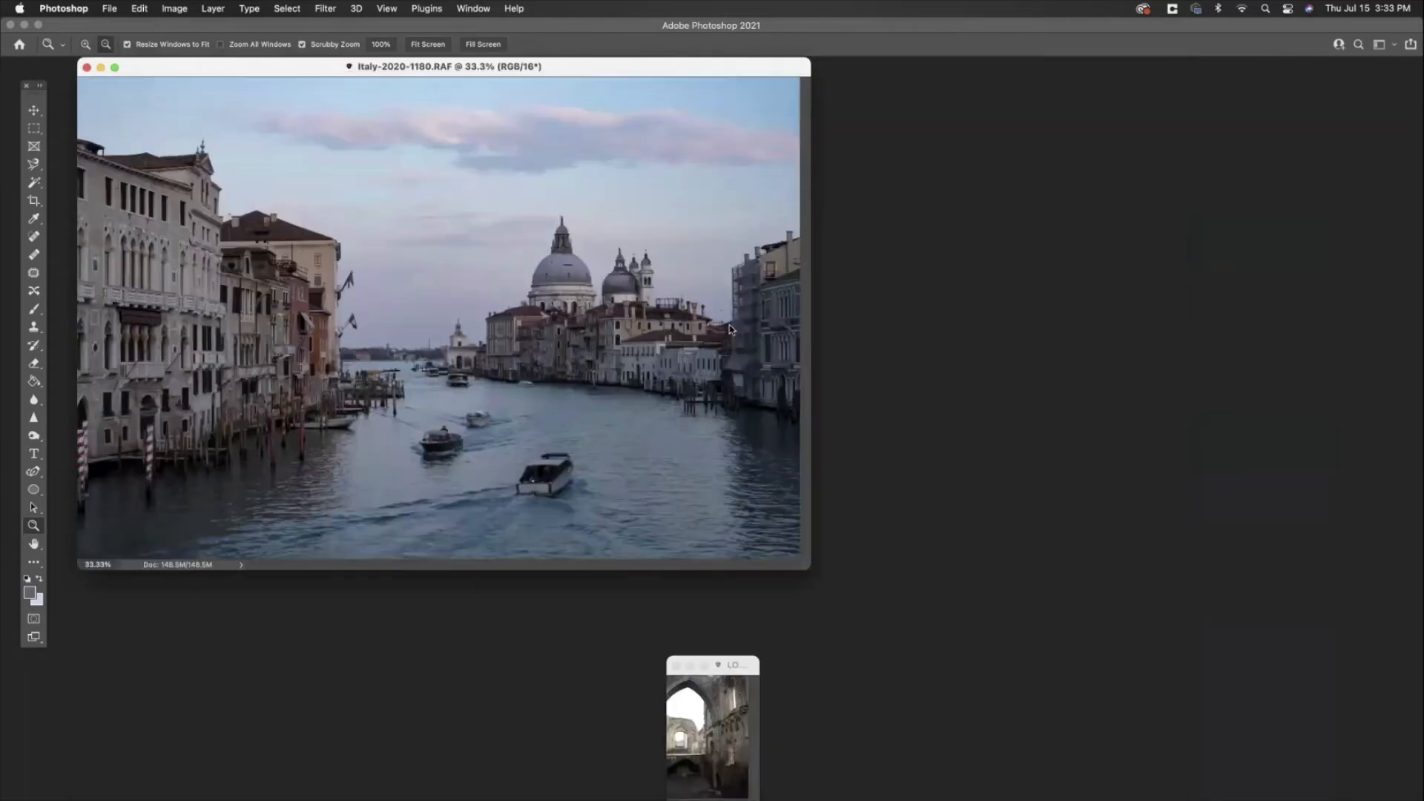
left_click(731, 326, "alt")
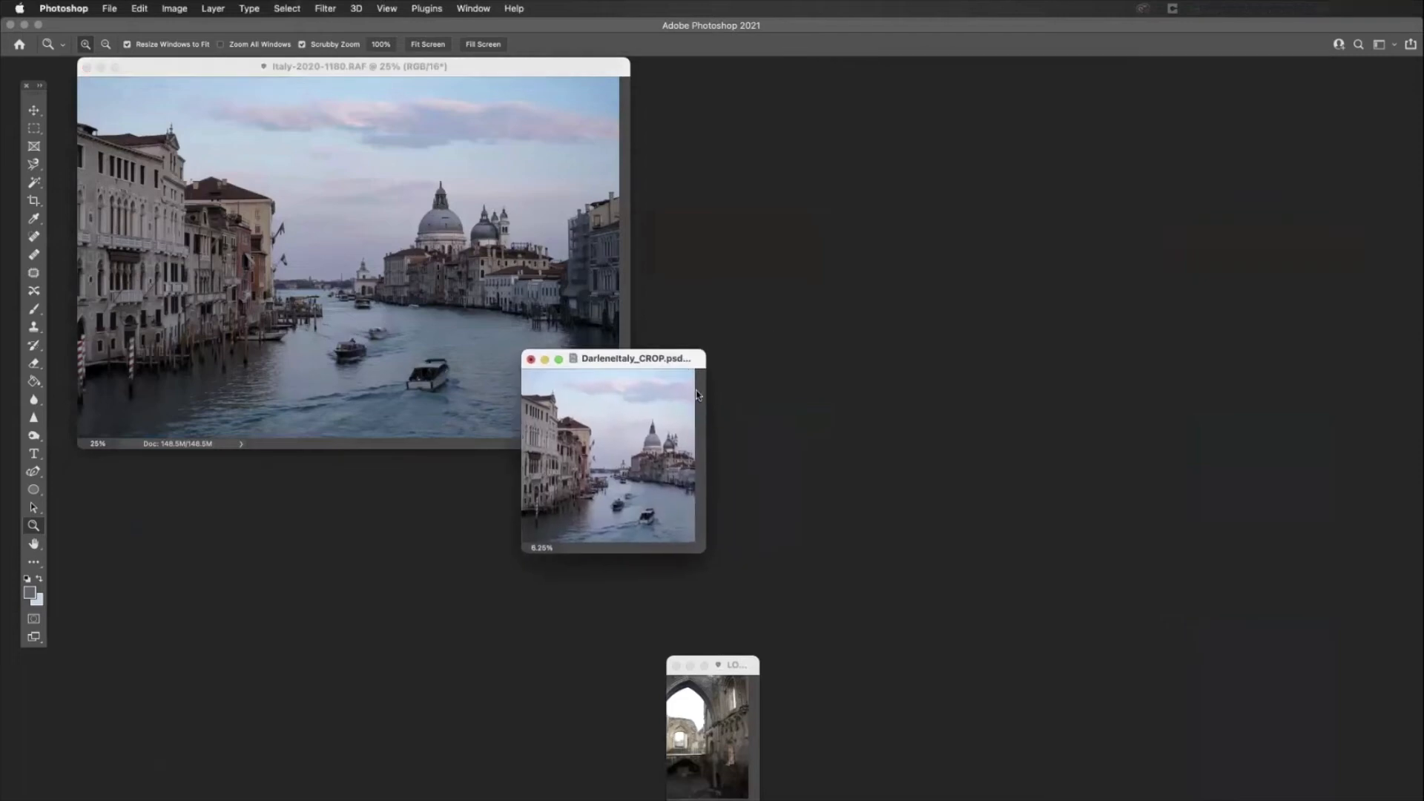
left_click(668, 430)
left_click(668, 430)
key("super+0")
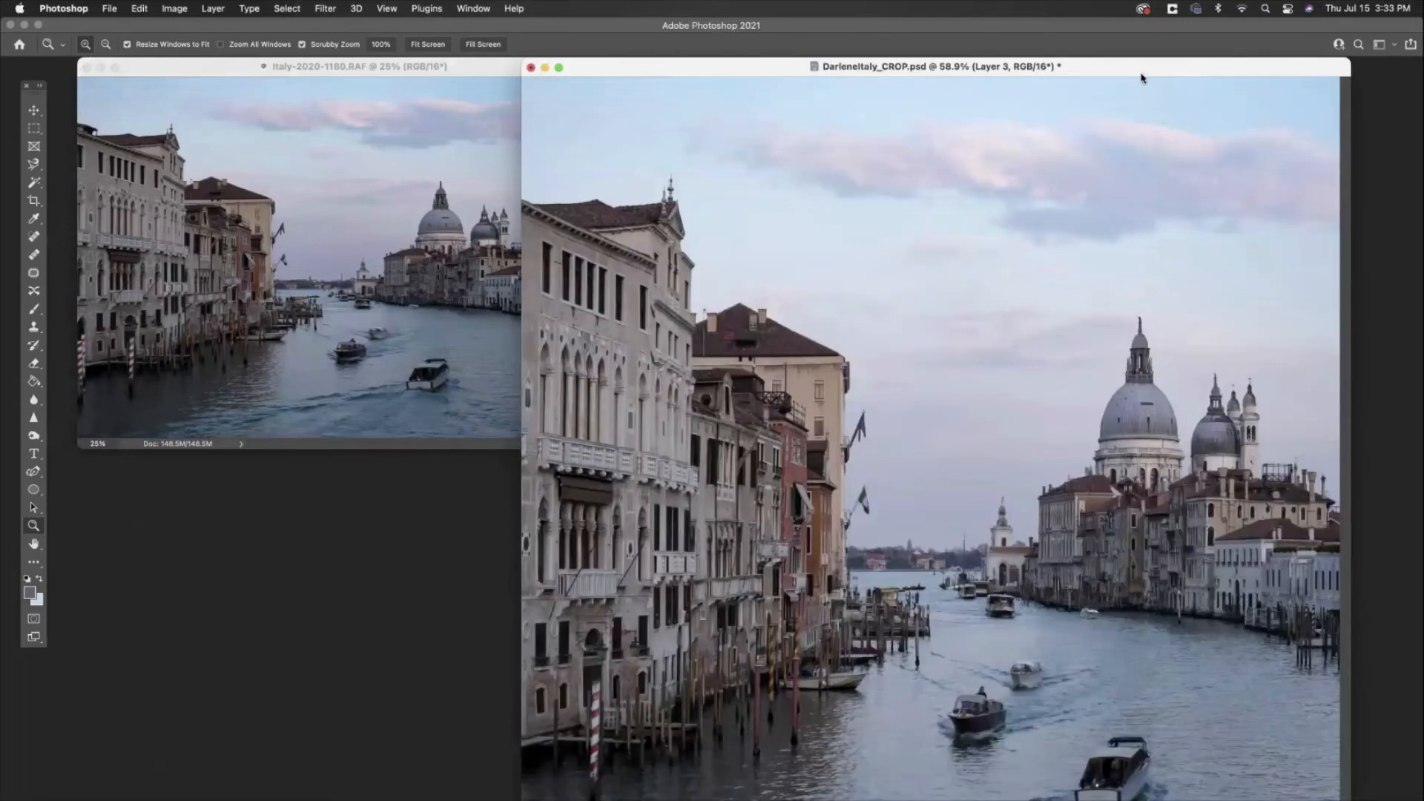
- Reposition the cropped Venice composite's window, set its zoom to 50% and enlarge the window around the image
left_click_drag(1142, 74, 828, 75)
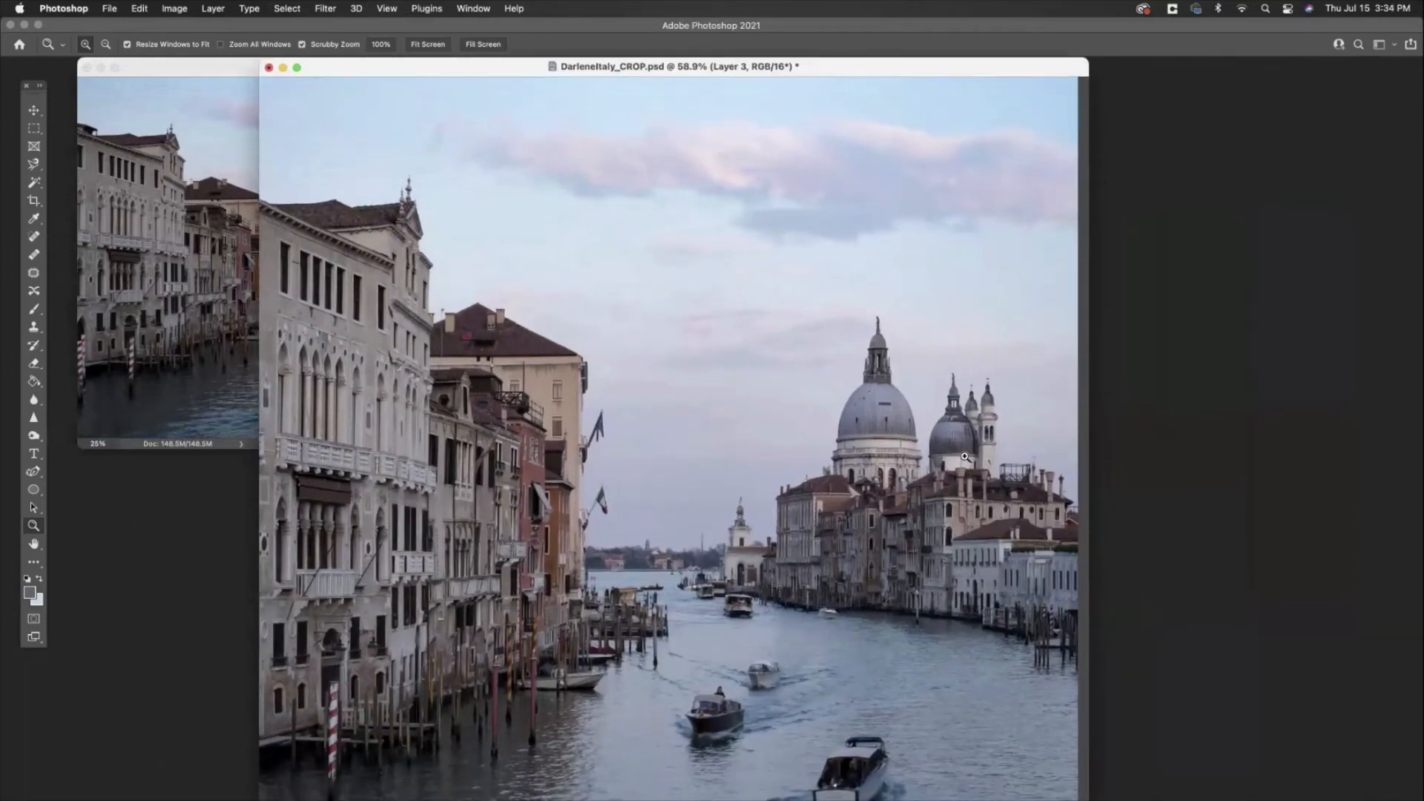
left_click(926, 447, "alt")
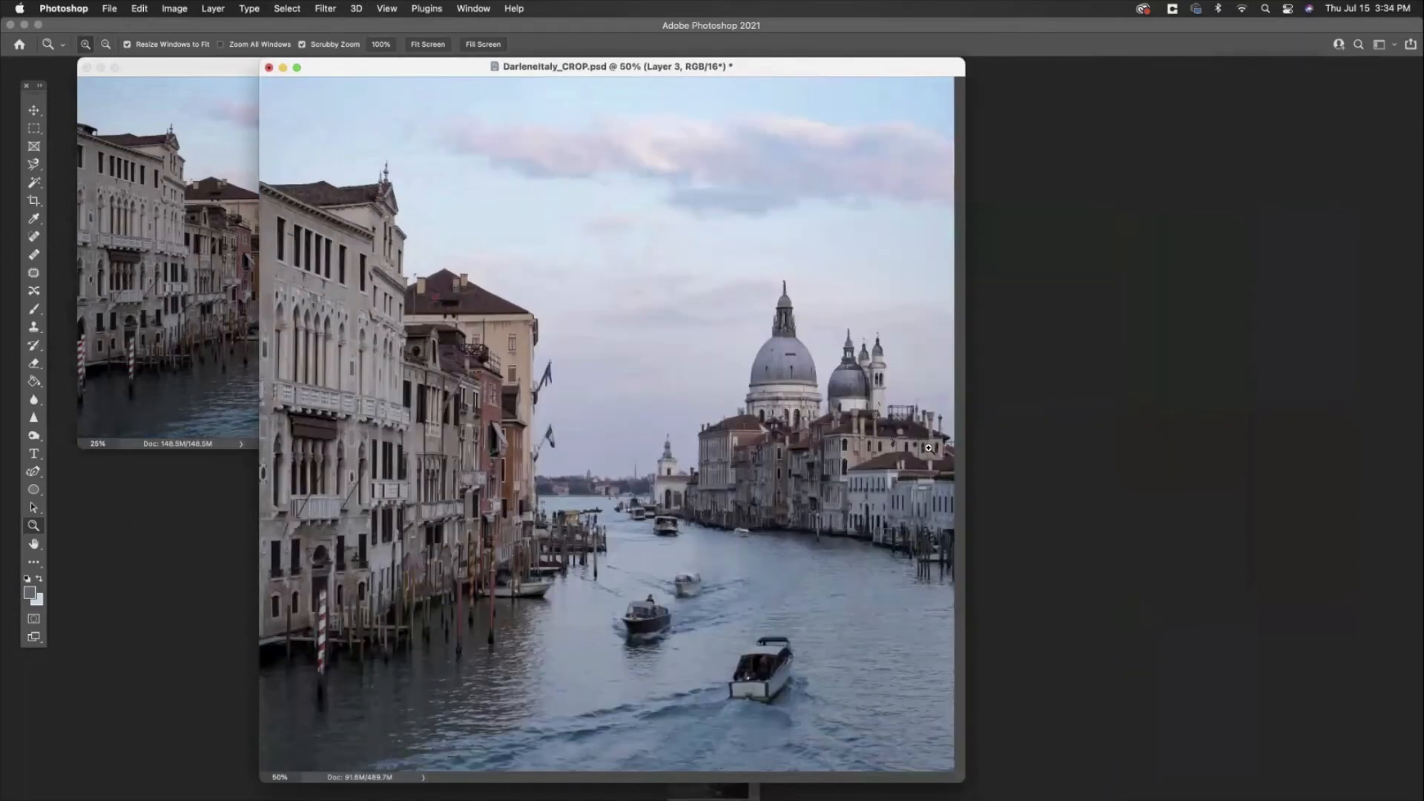
left_click(928, 448)
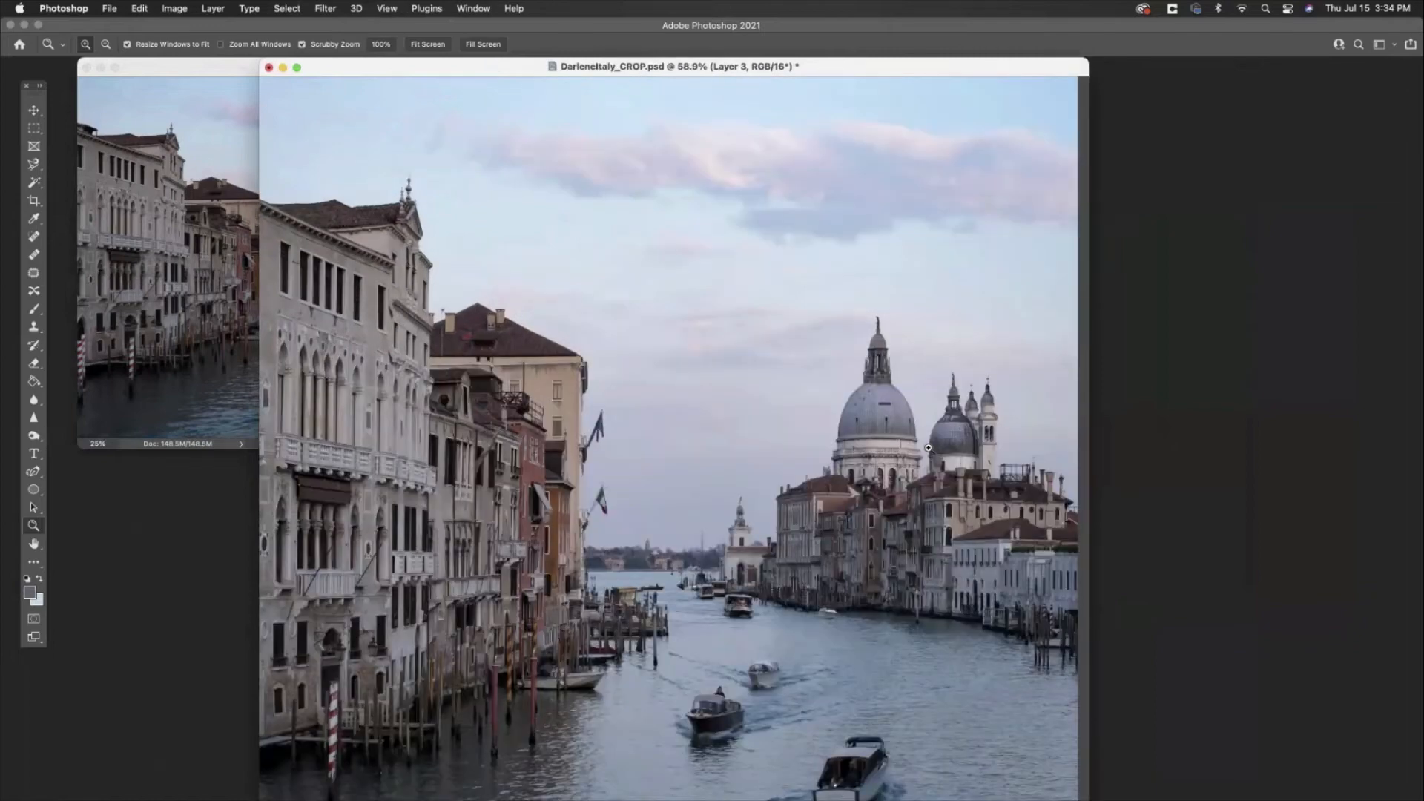
left_click(869, 339, "alt")
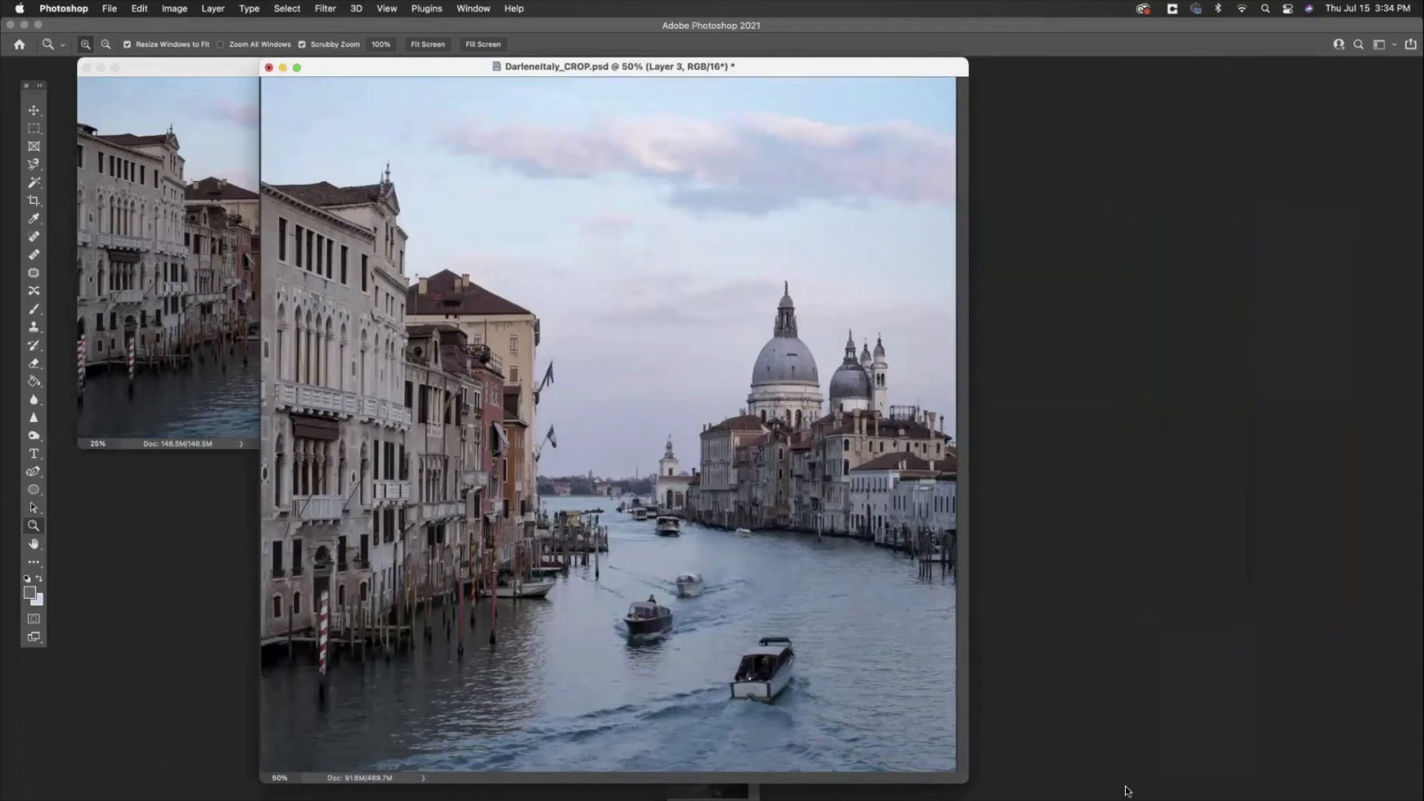
left_click_drag(966, 780, 1131, 800)
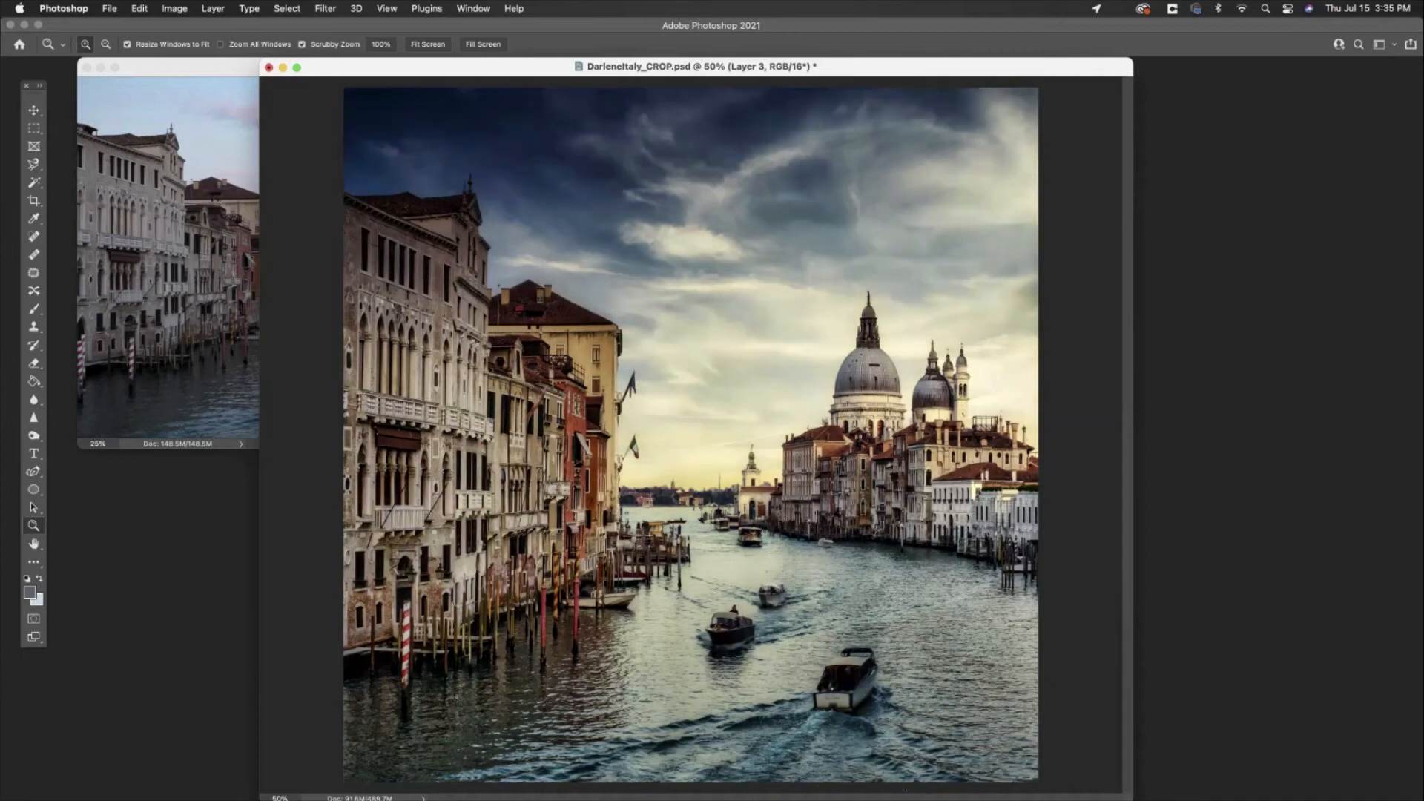
- Try the SharpBW layer in Normal blend mode and return it to Soft Light
left_click_drag(1423, 316, 1270, 331)
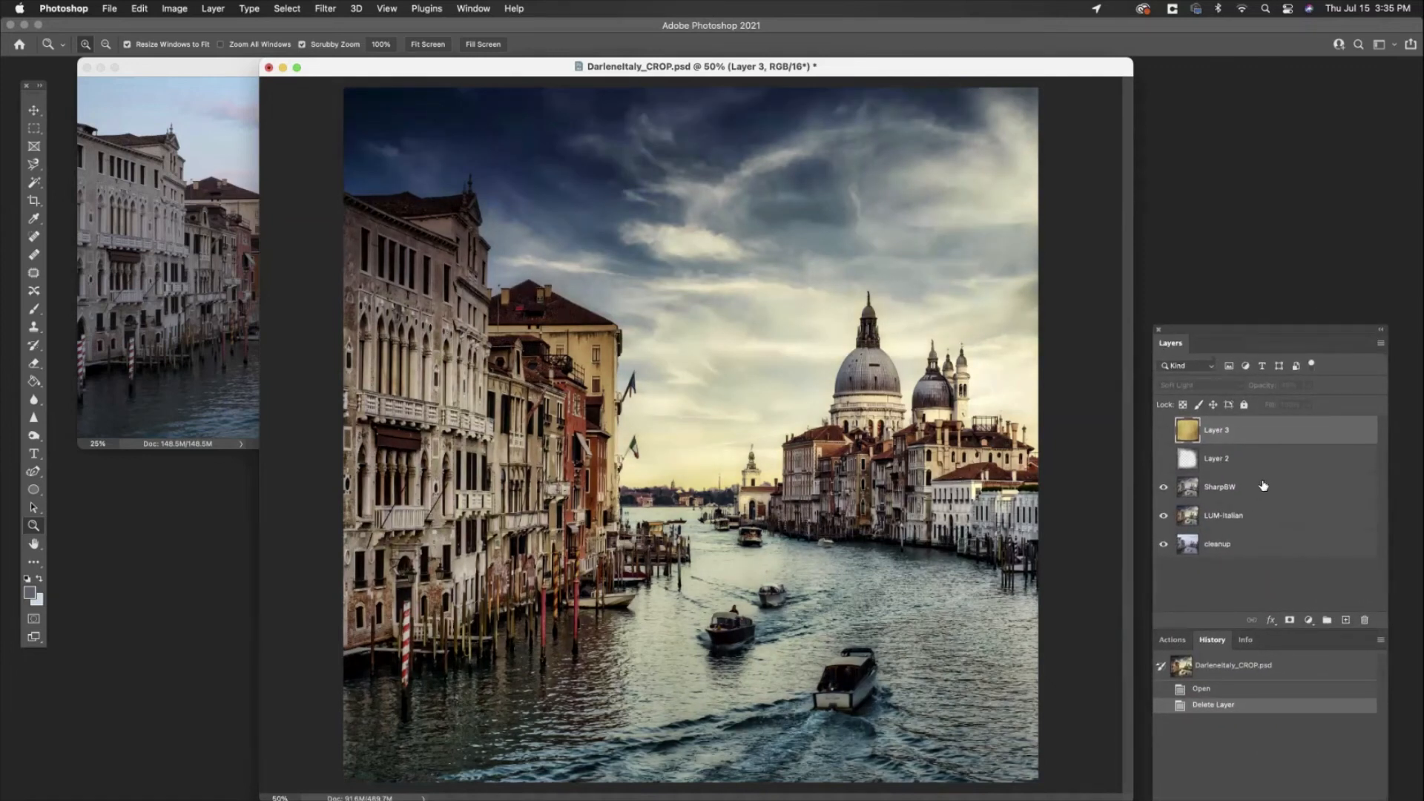
left_click(1220, 487)
left_click(1198, 385)
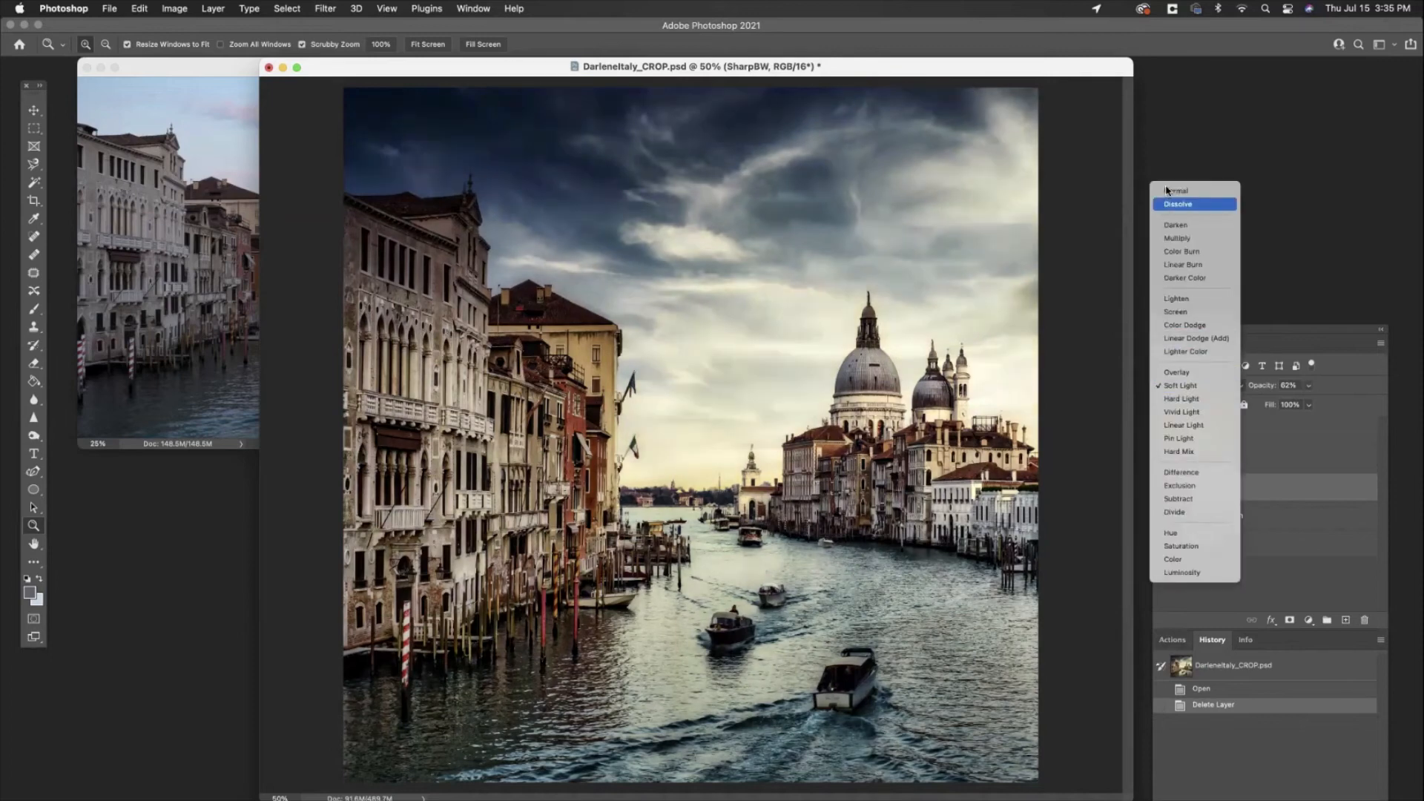
left_click(1168, 191)
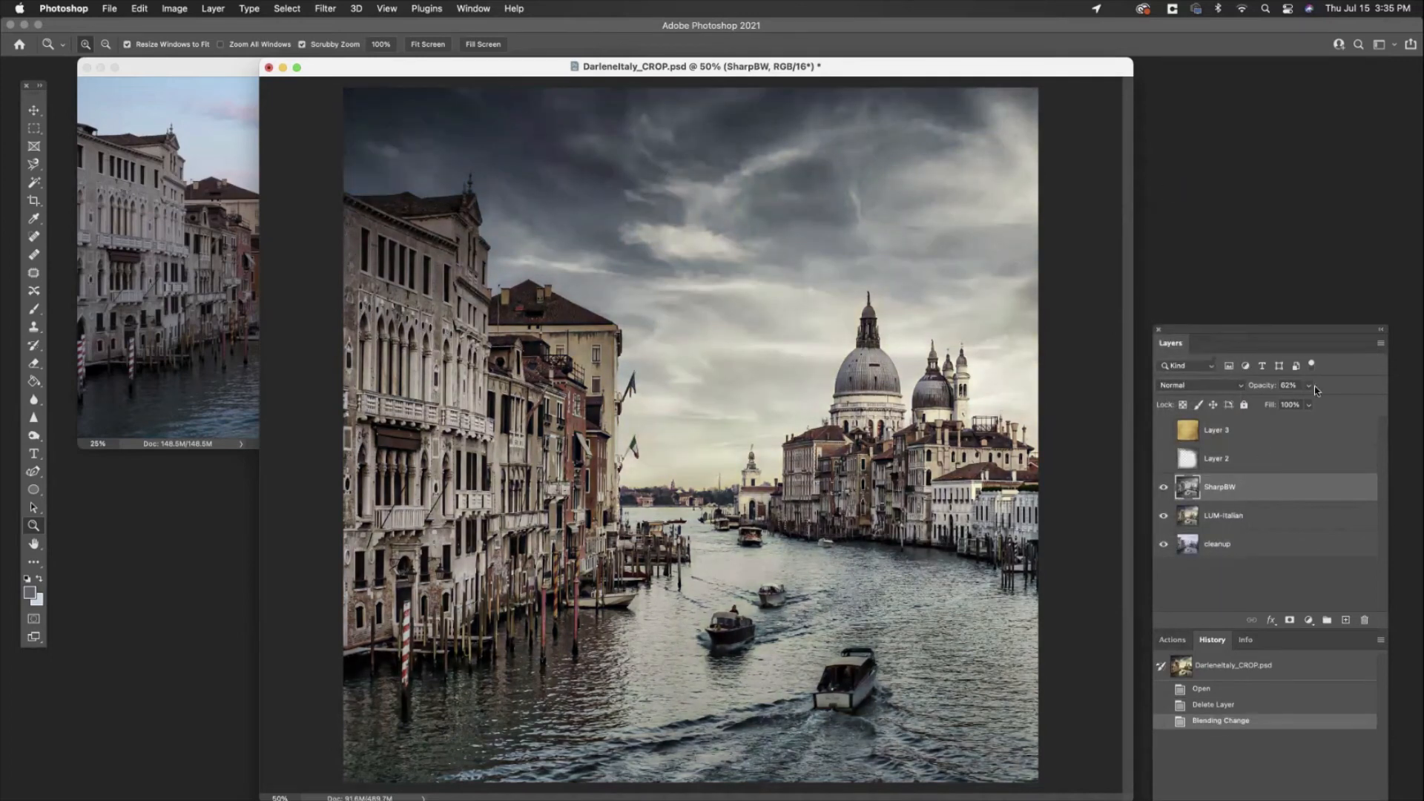
left_click(1240, 386)
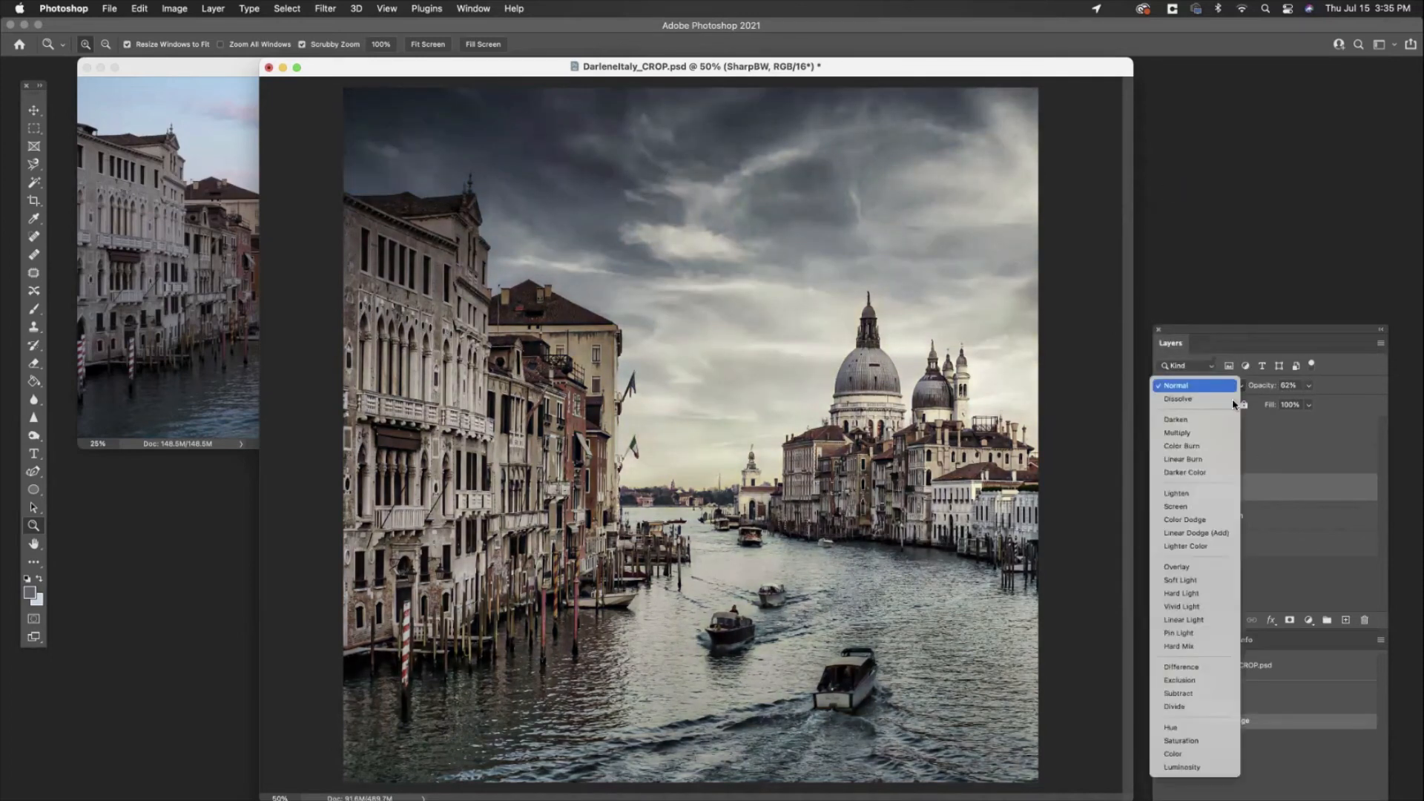
left_click(1201, 586)
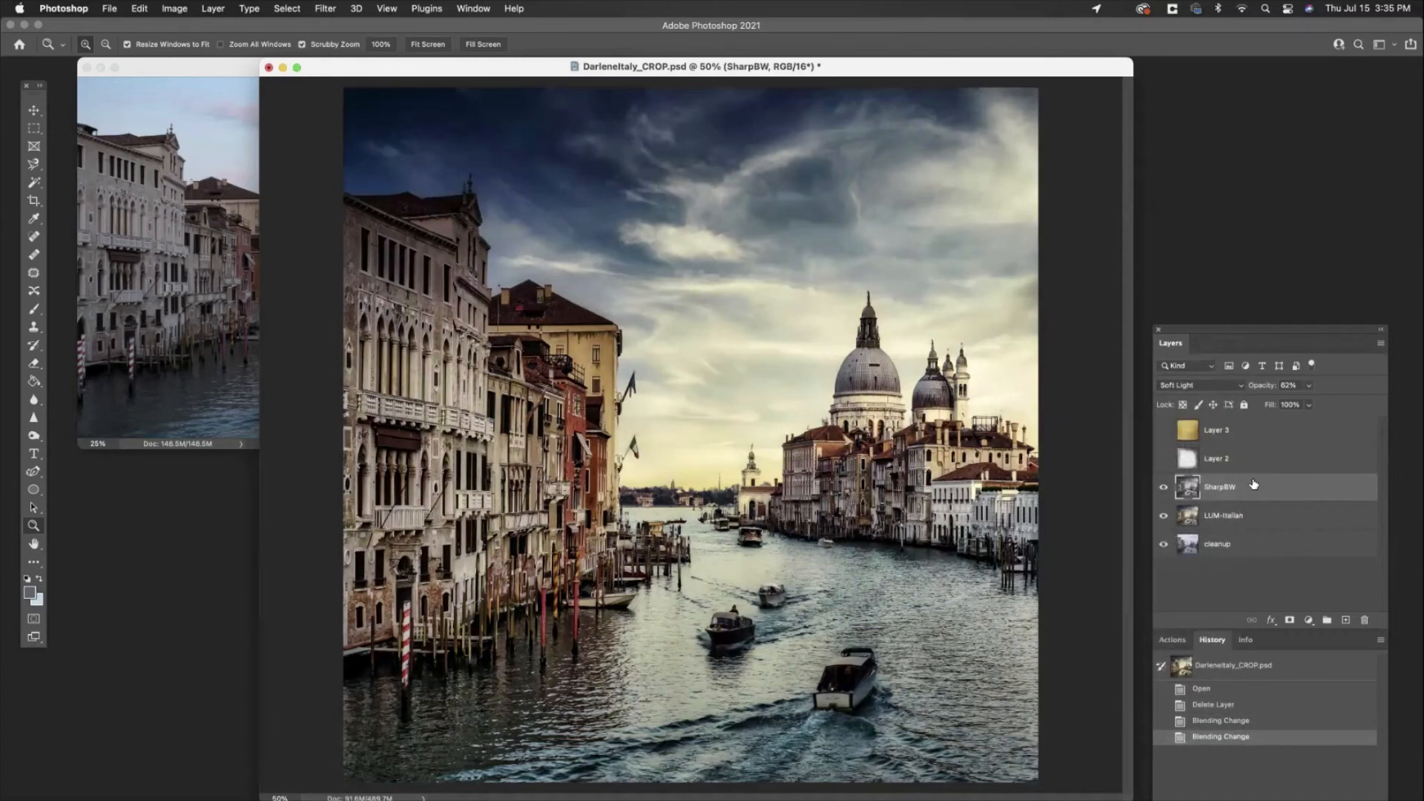
- Try Hard Light blending on the SharpBW layer and restore Soft Light
left_click(1221, 386)
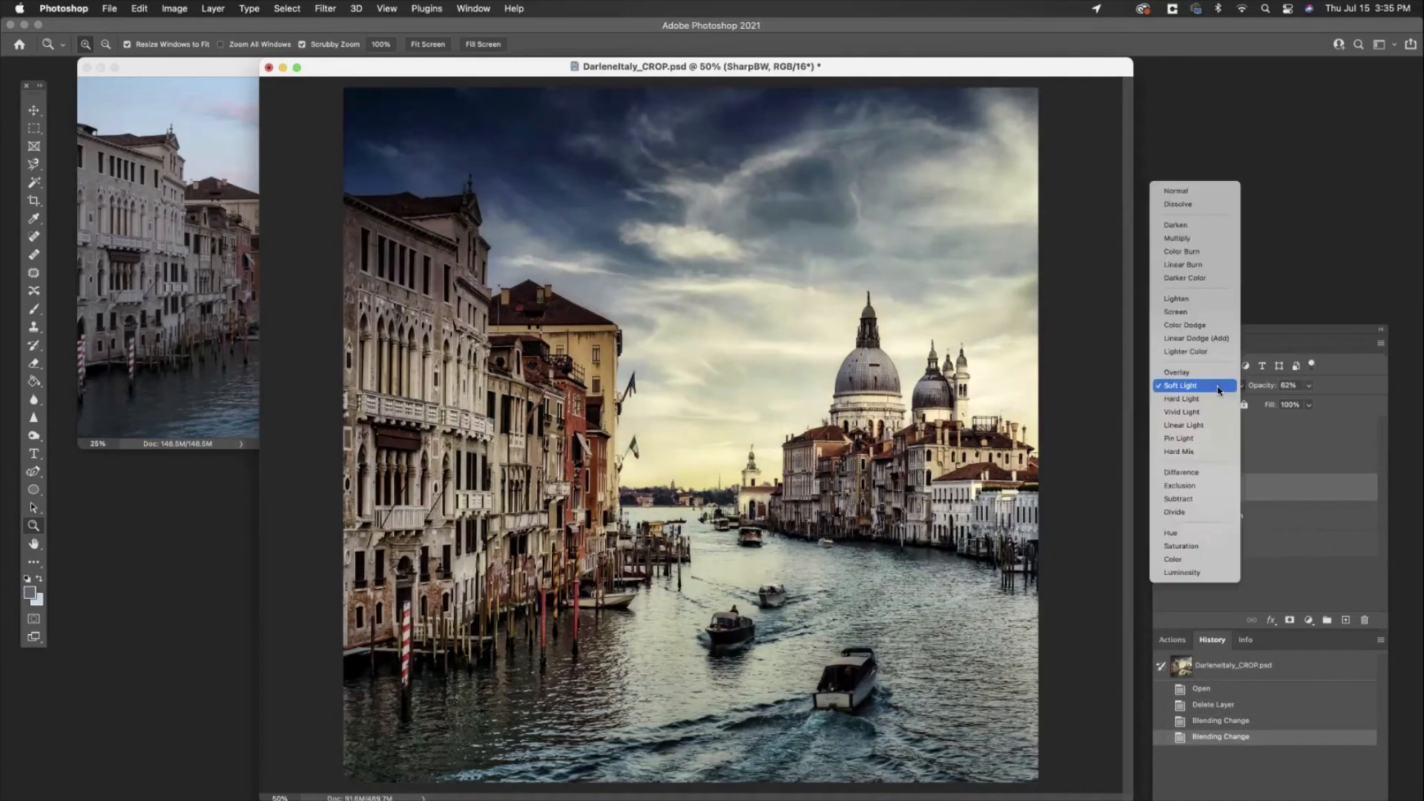
left_click(1202, 400)
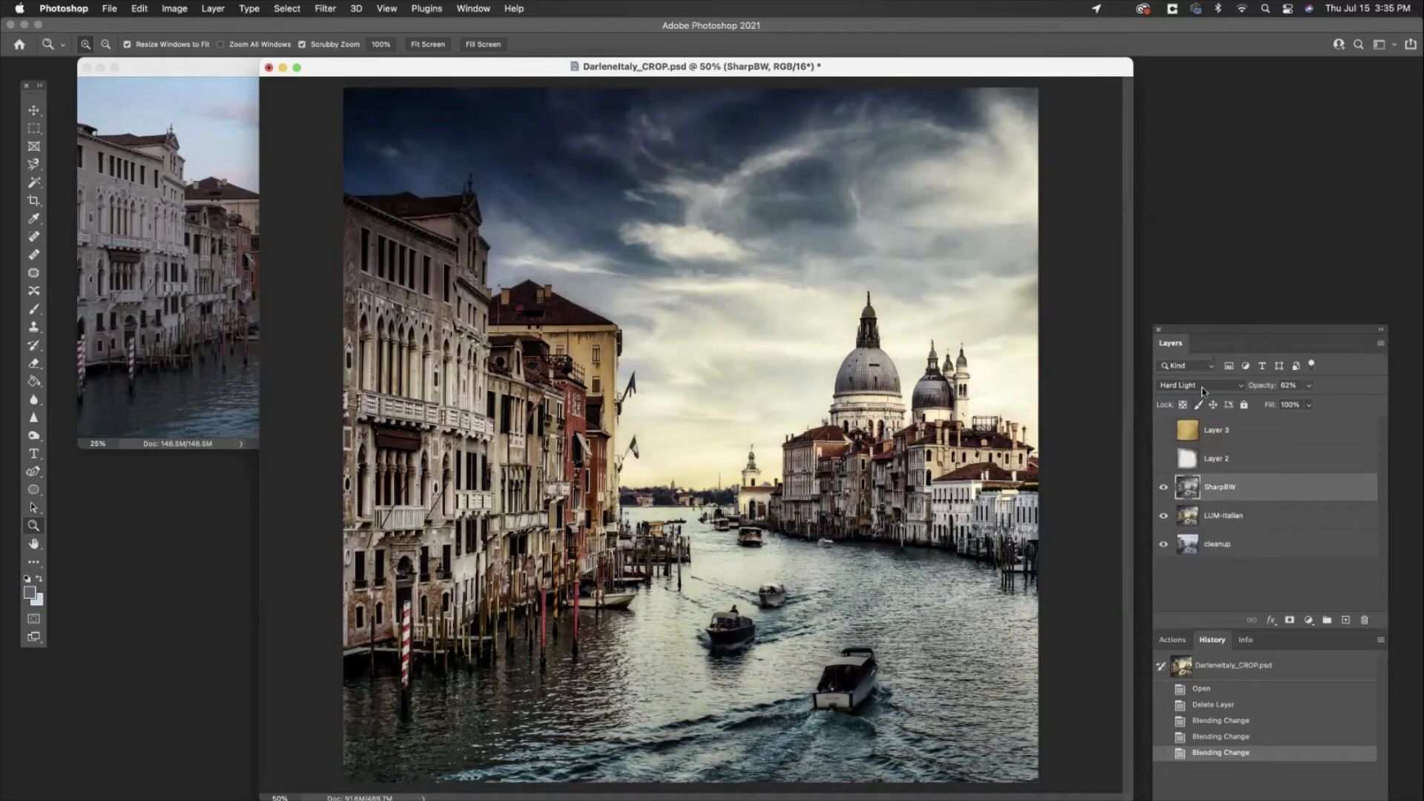
left_click(1202, 383)
left_click(1201, 373)
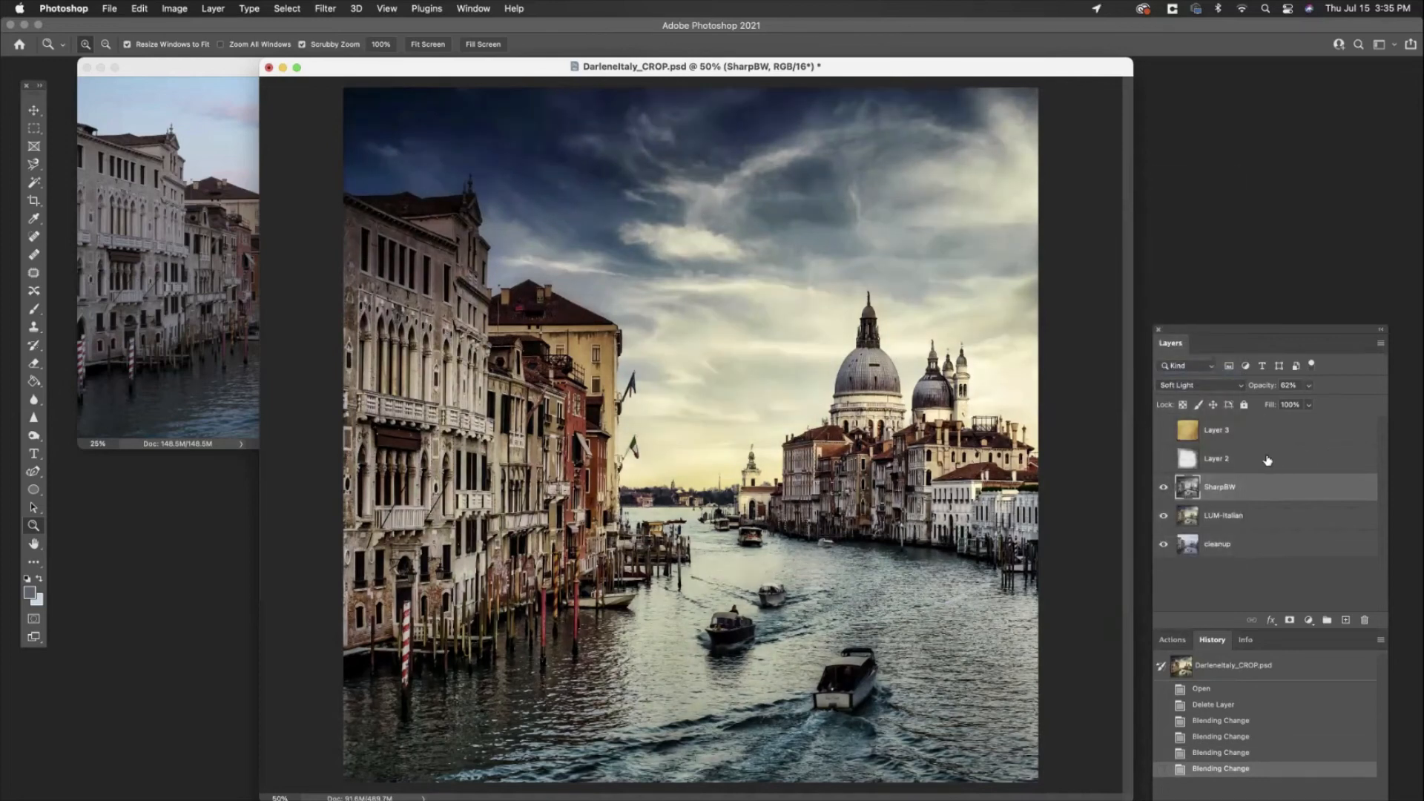
- Reveal Layer 2 and Layer 3 in the cropped Venice composite
left_click(1164, 459)
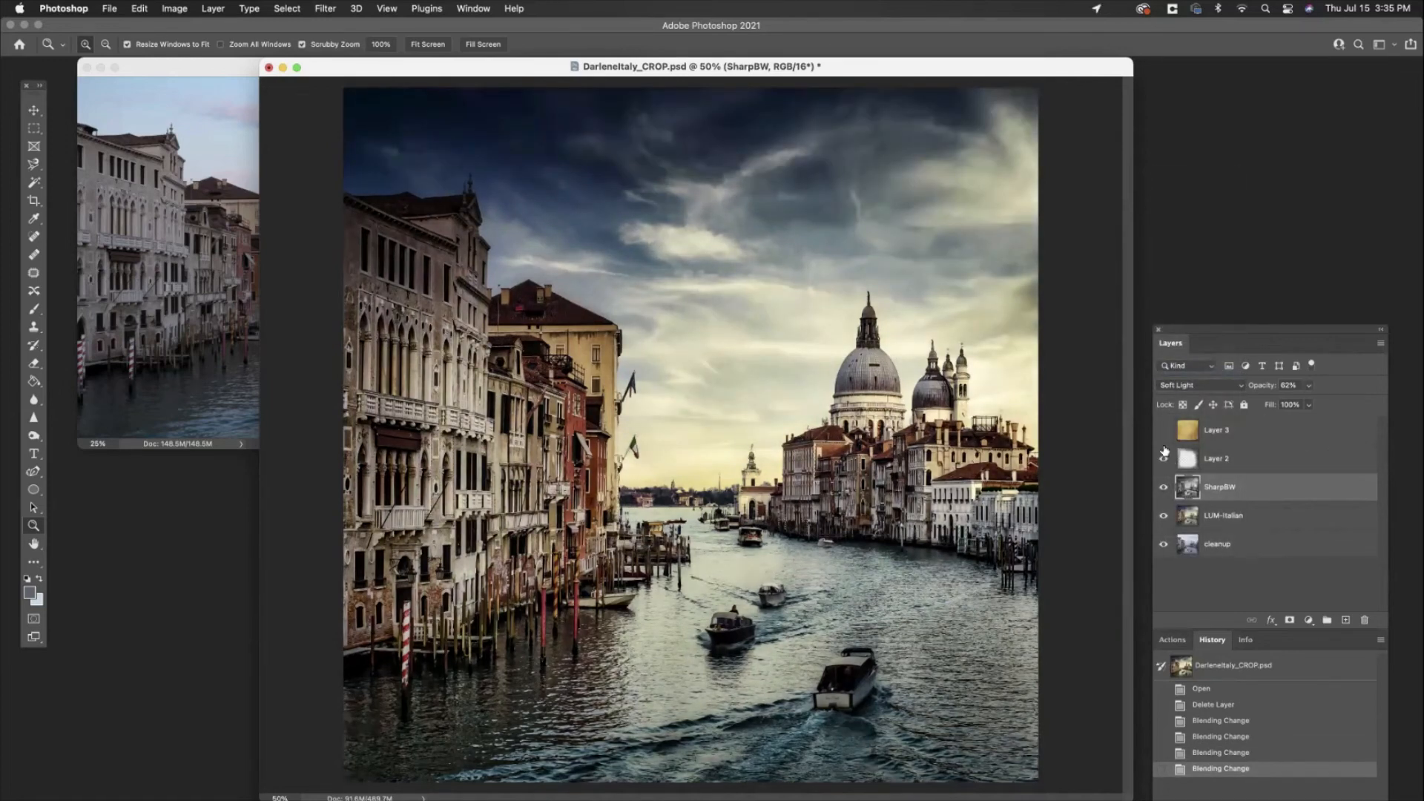
left_click(1163, 432)
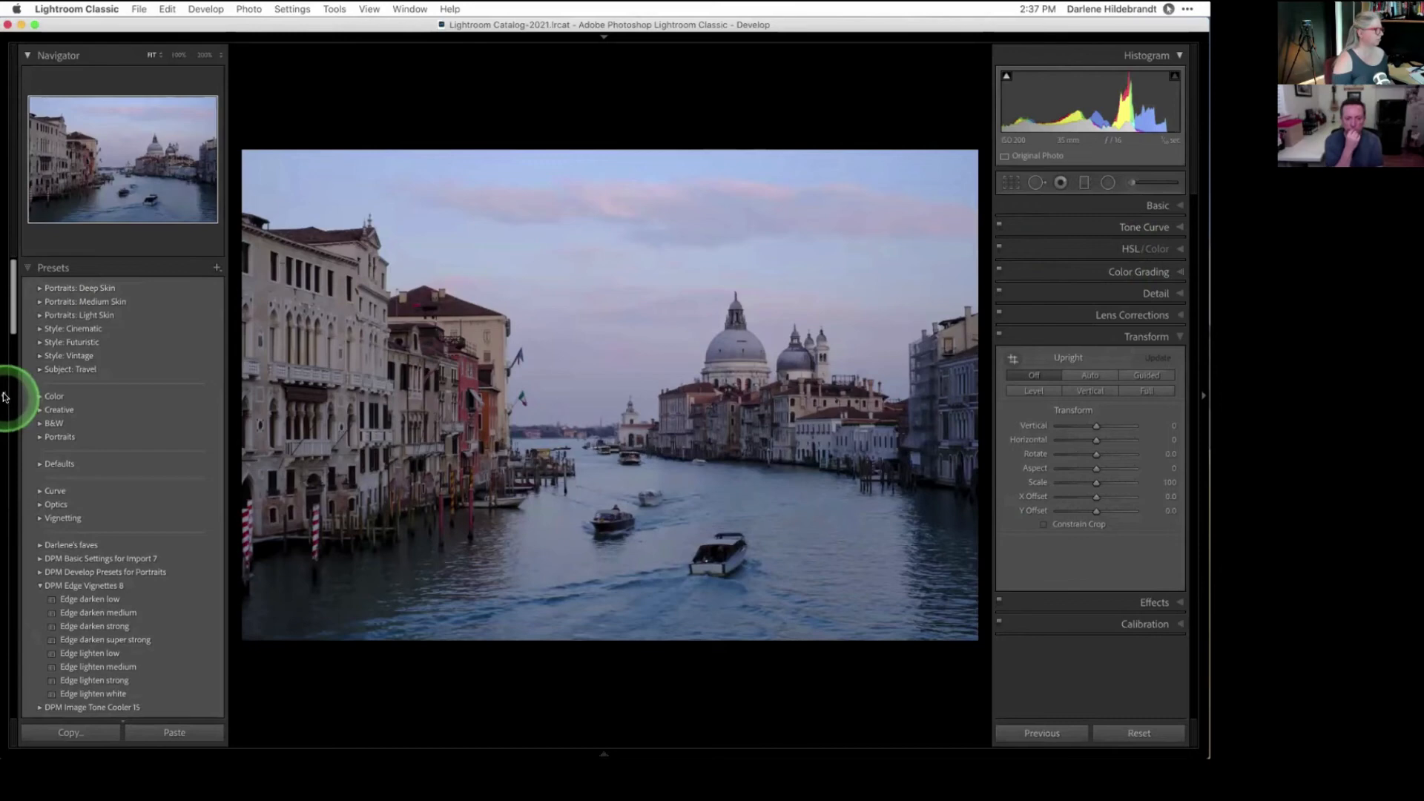
- In Lightroom Classic, hide the presets beside the unedited Venice photo and go to its edited version
left_click(4, 398)
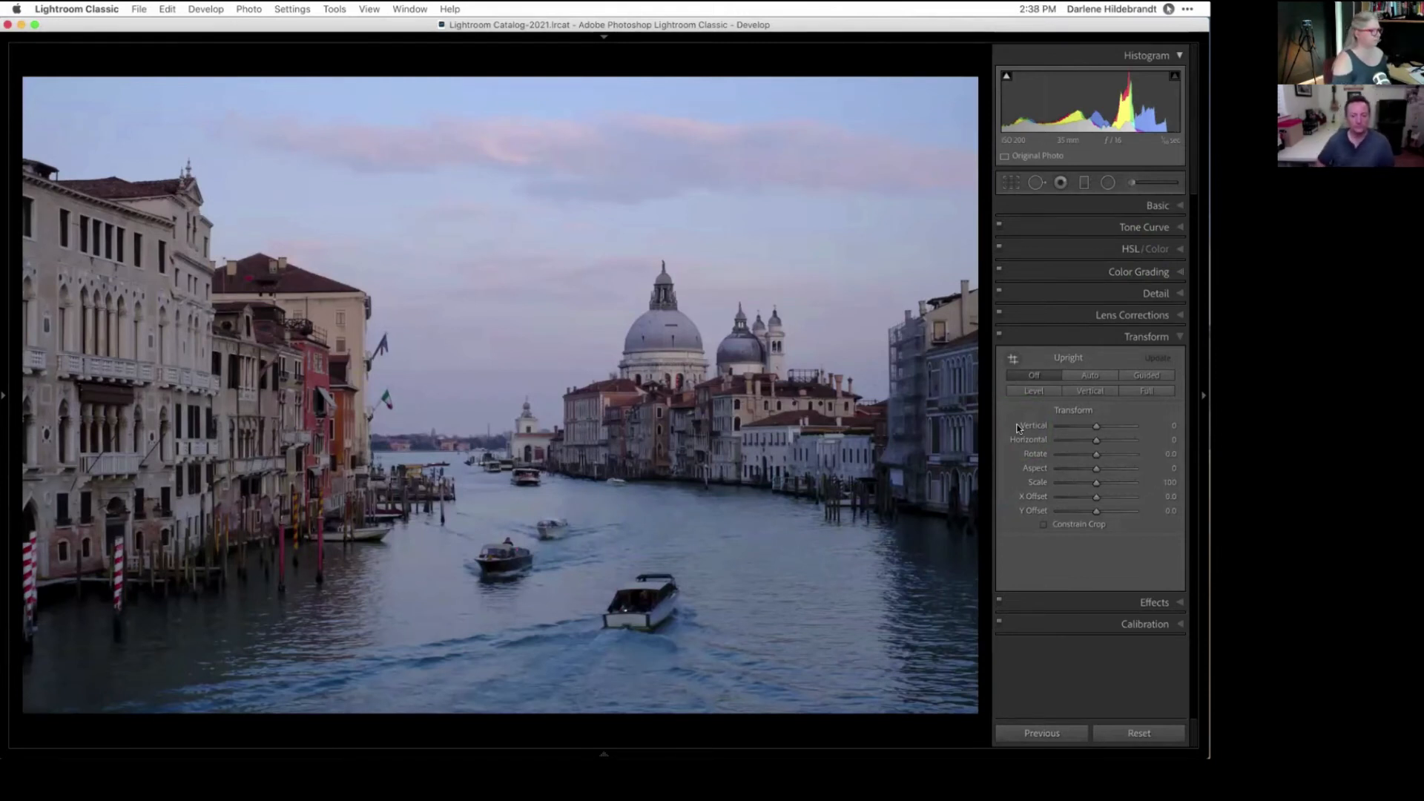
key("Right")
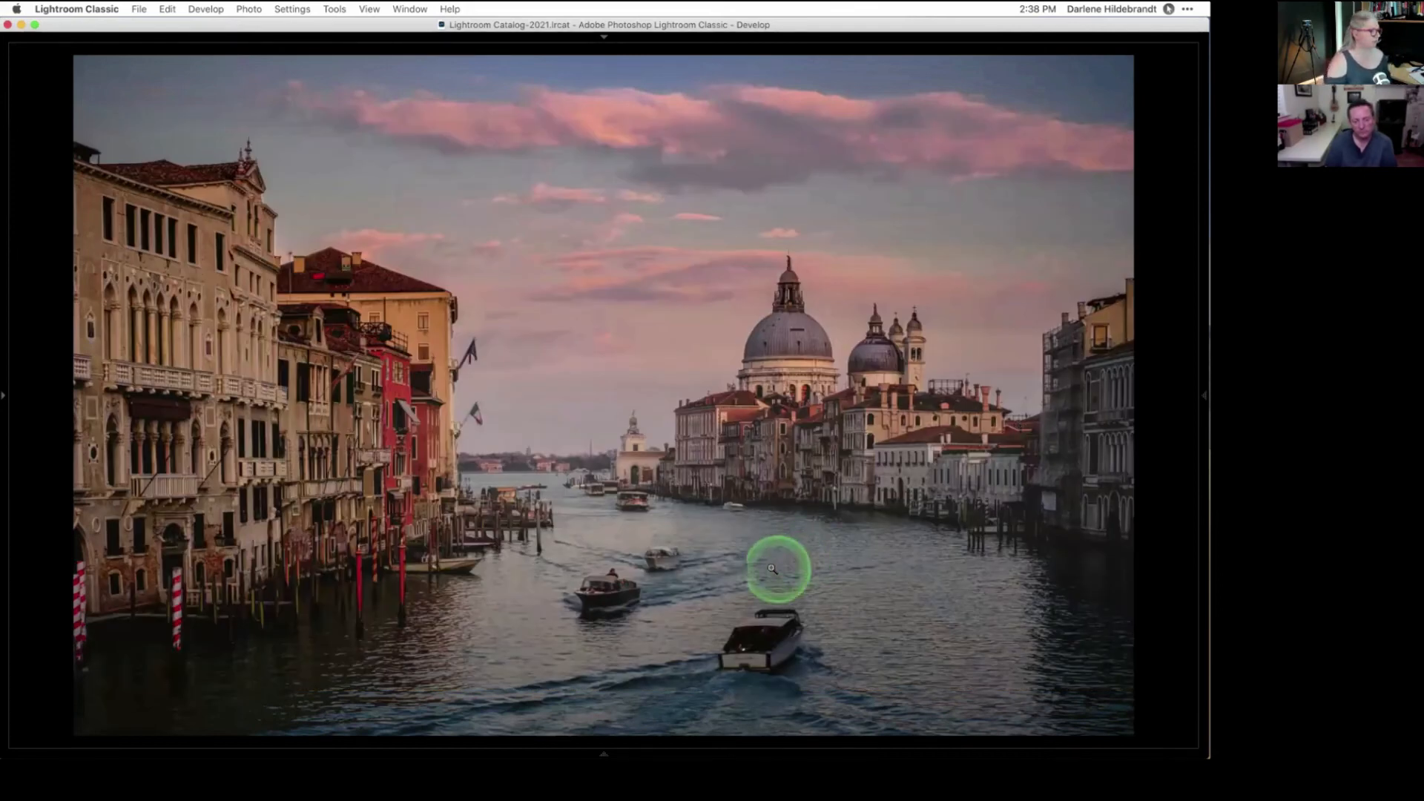
- Examine the edited Venice photo's domes, canal and buildings up close, and return to the full image
left_click(769, 502)
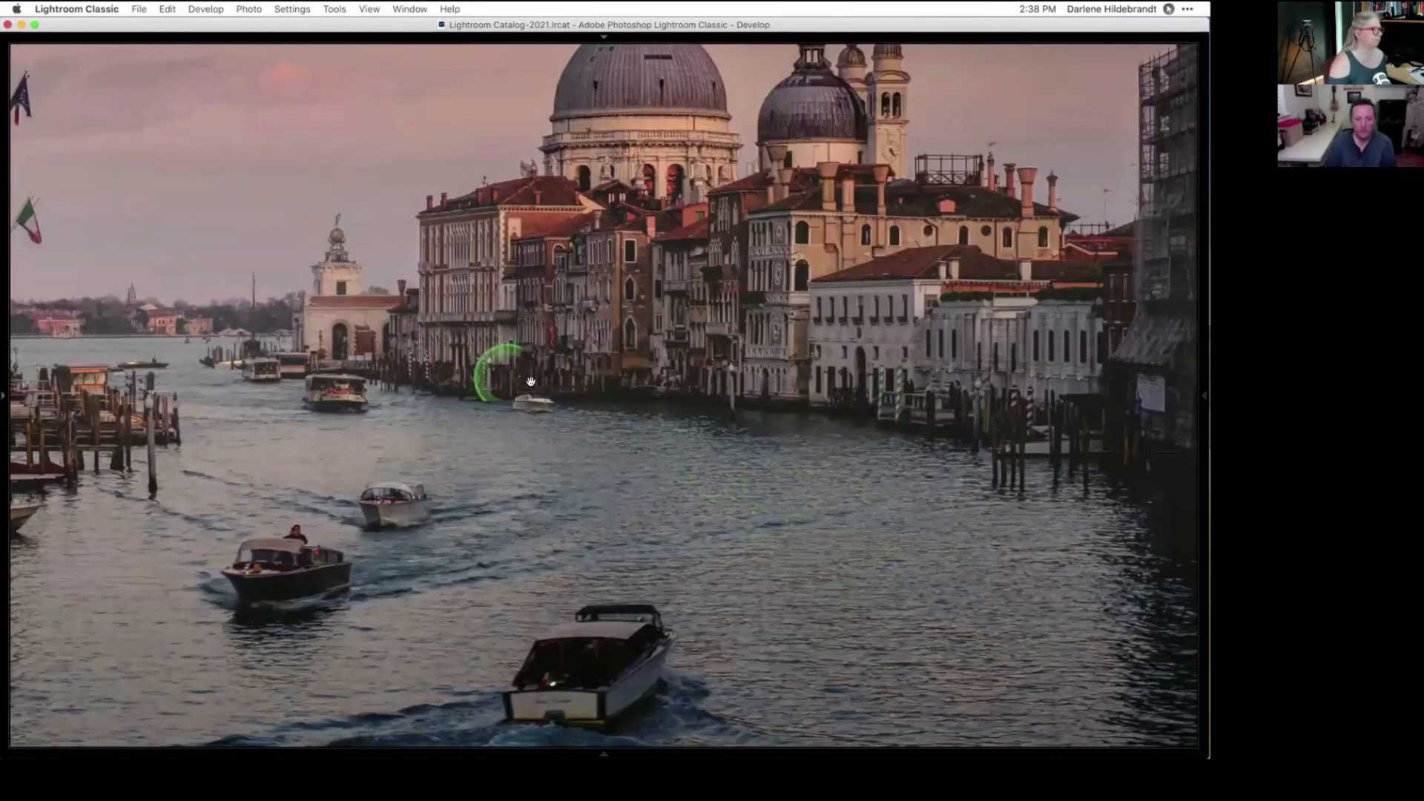
left_click(635, 237)
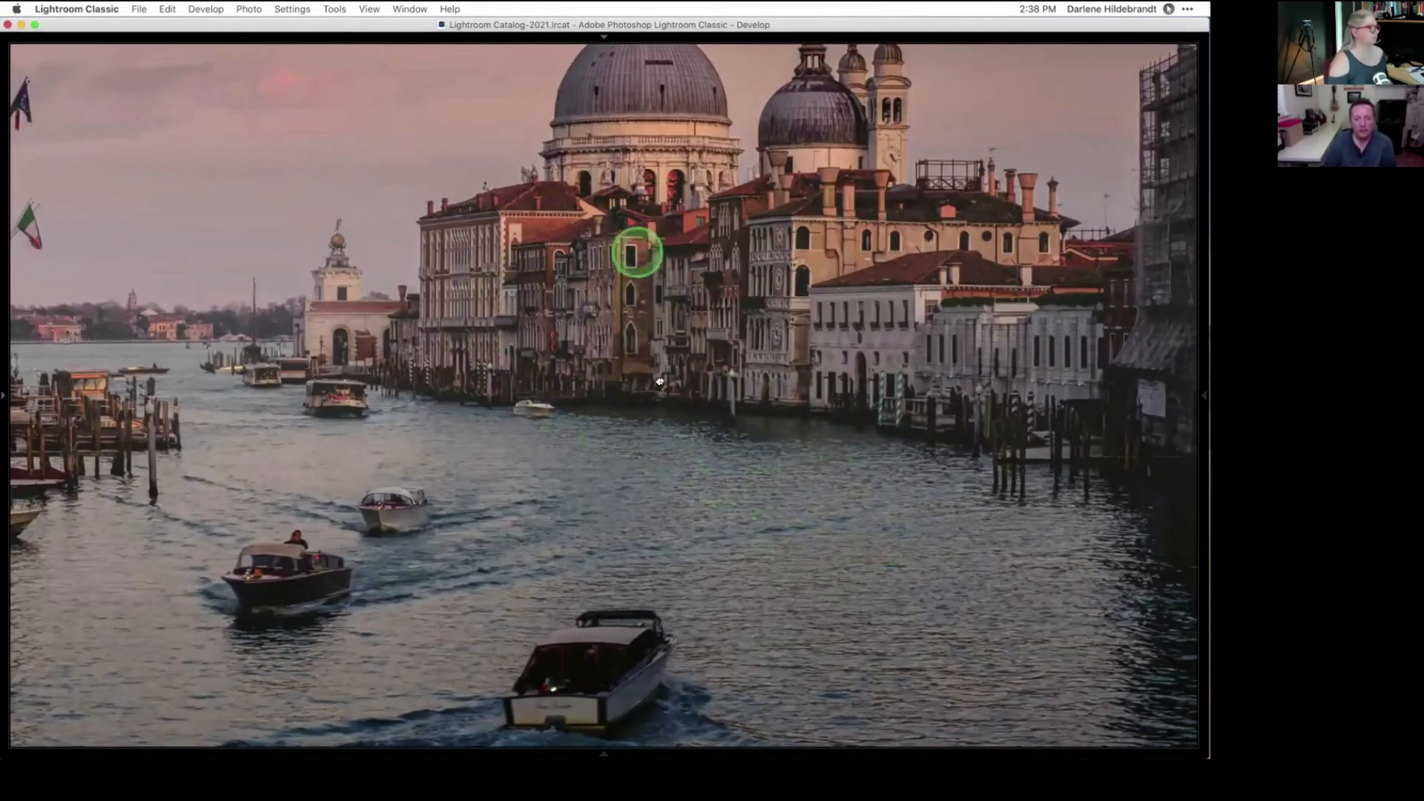
left_click(472, 503)
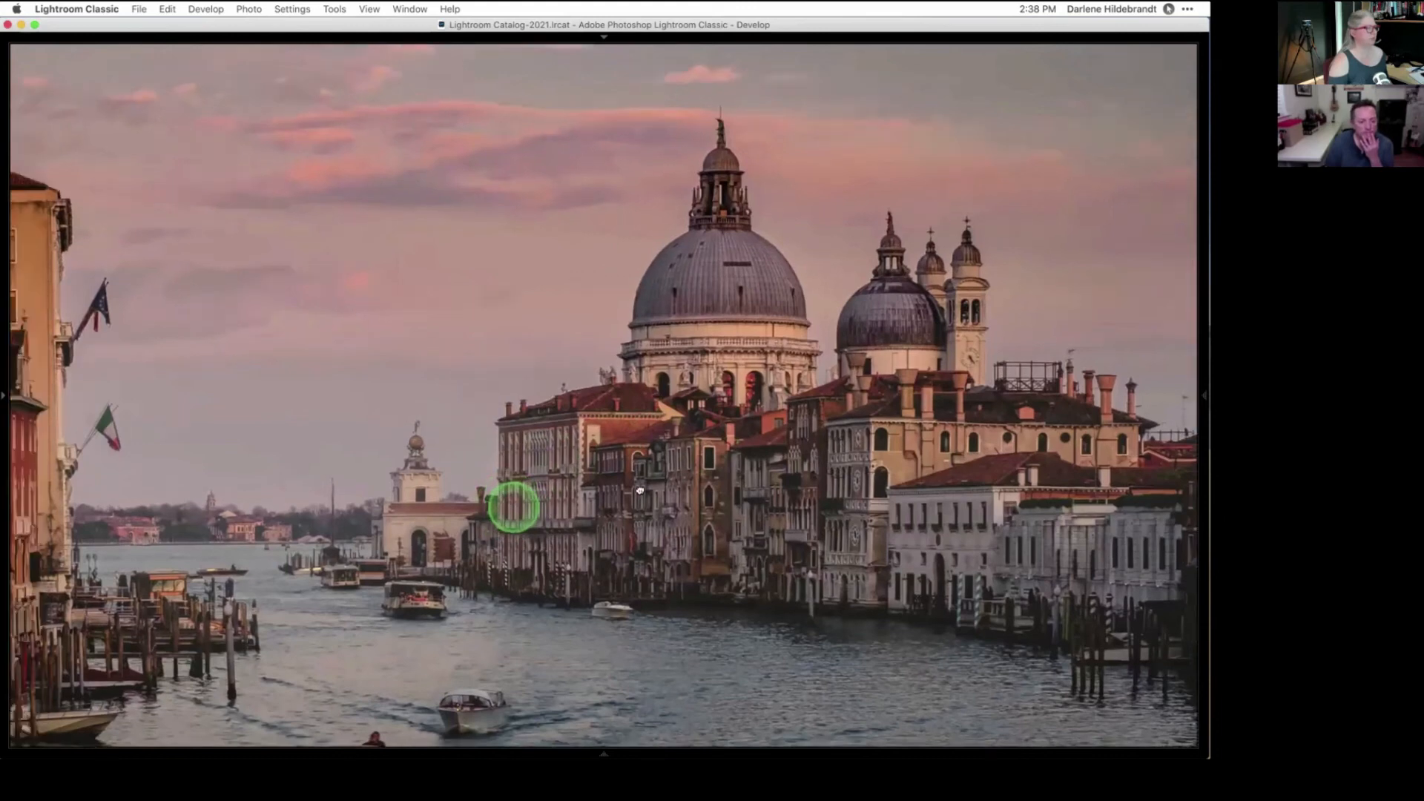
left_click(588, 461)
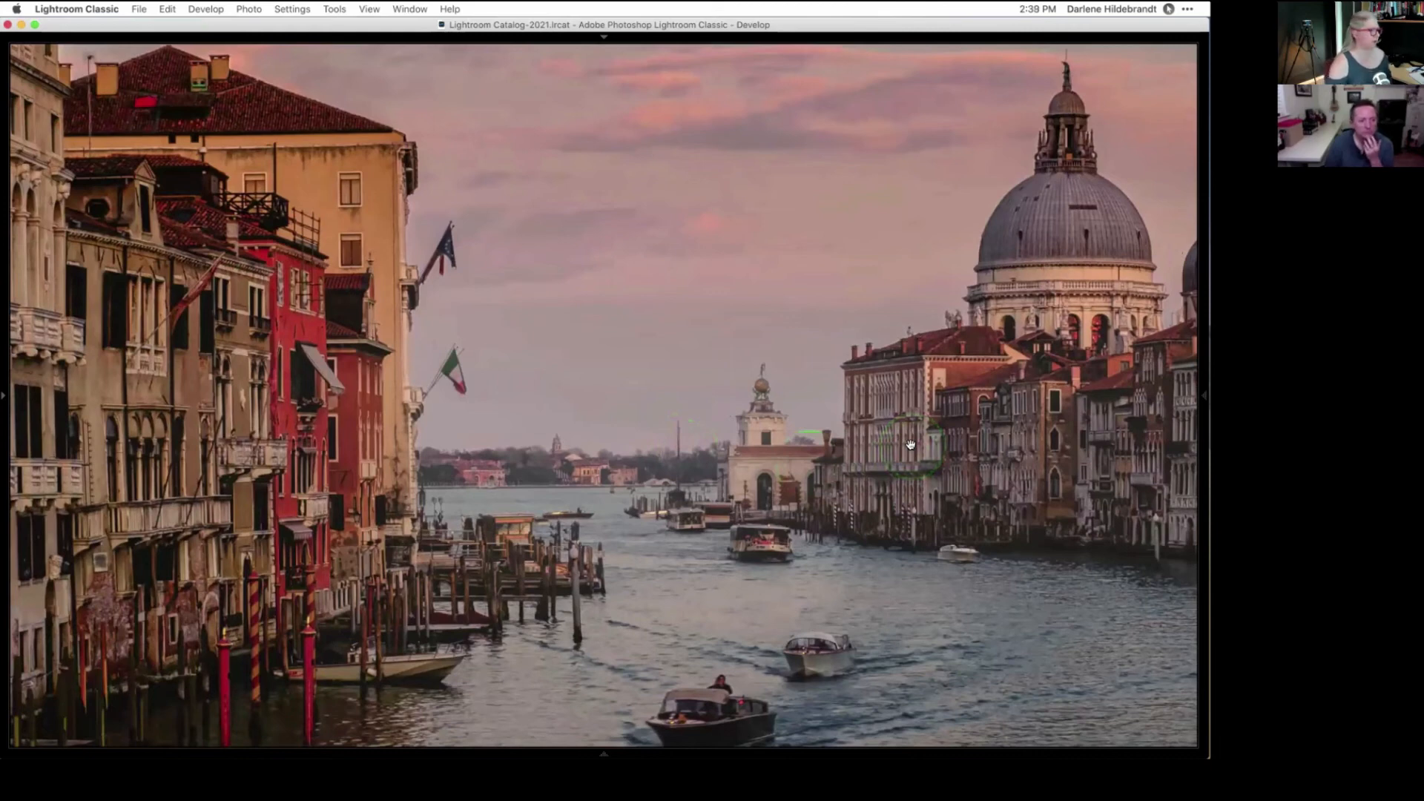
left_click(924, 530)
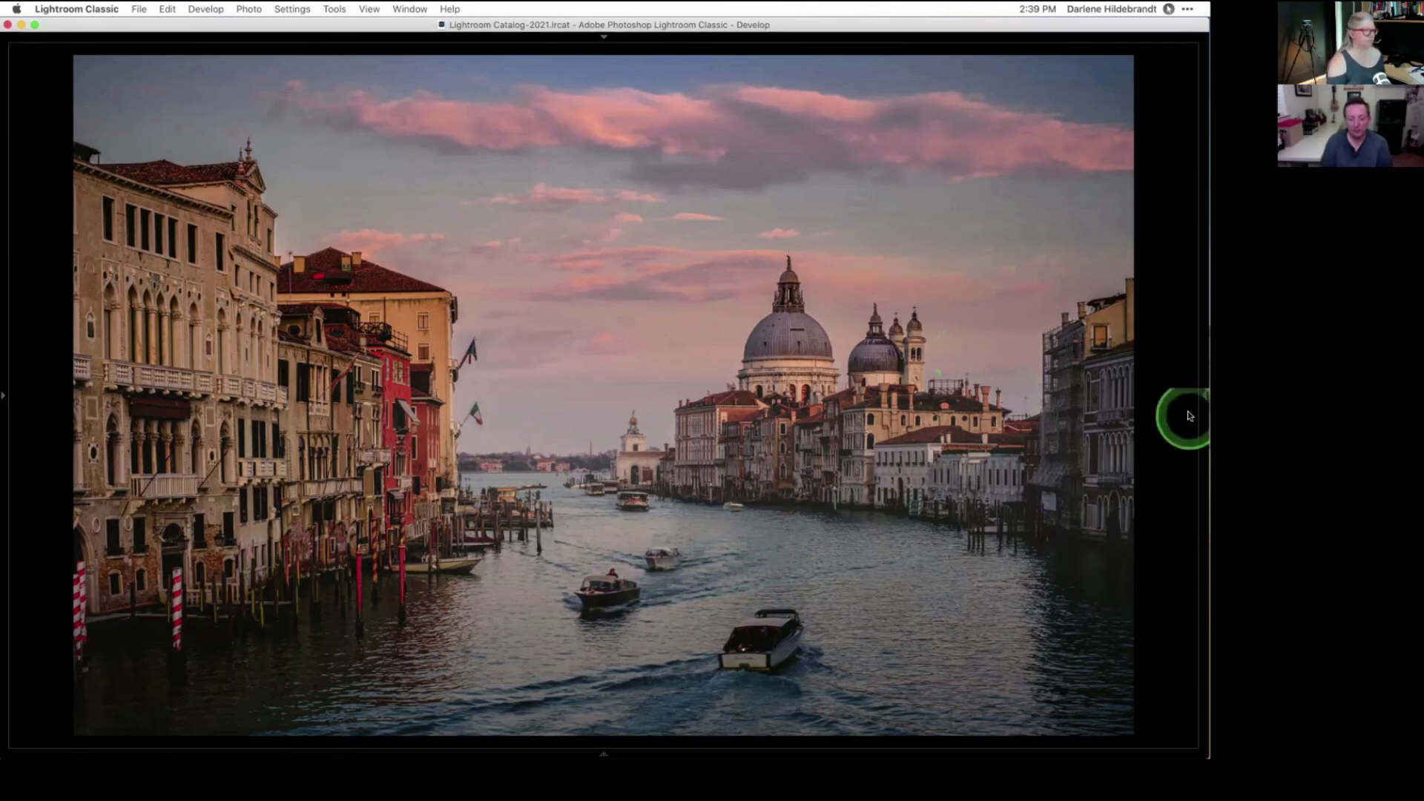
- Convert the Venice photo to Black & White, set Whites to +56 and lower Highlights to about -50
left_click(1201, 401)
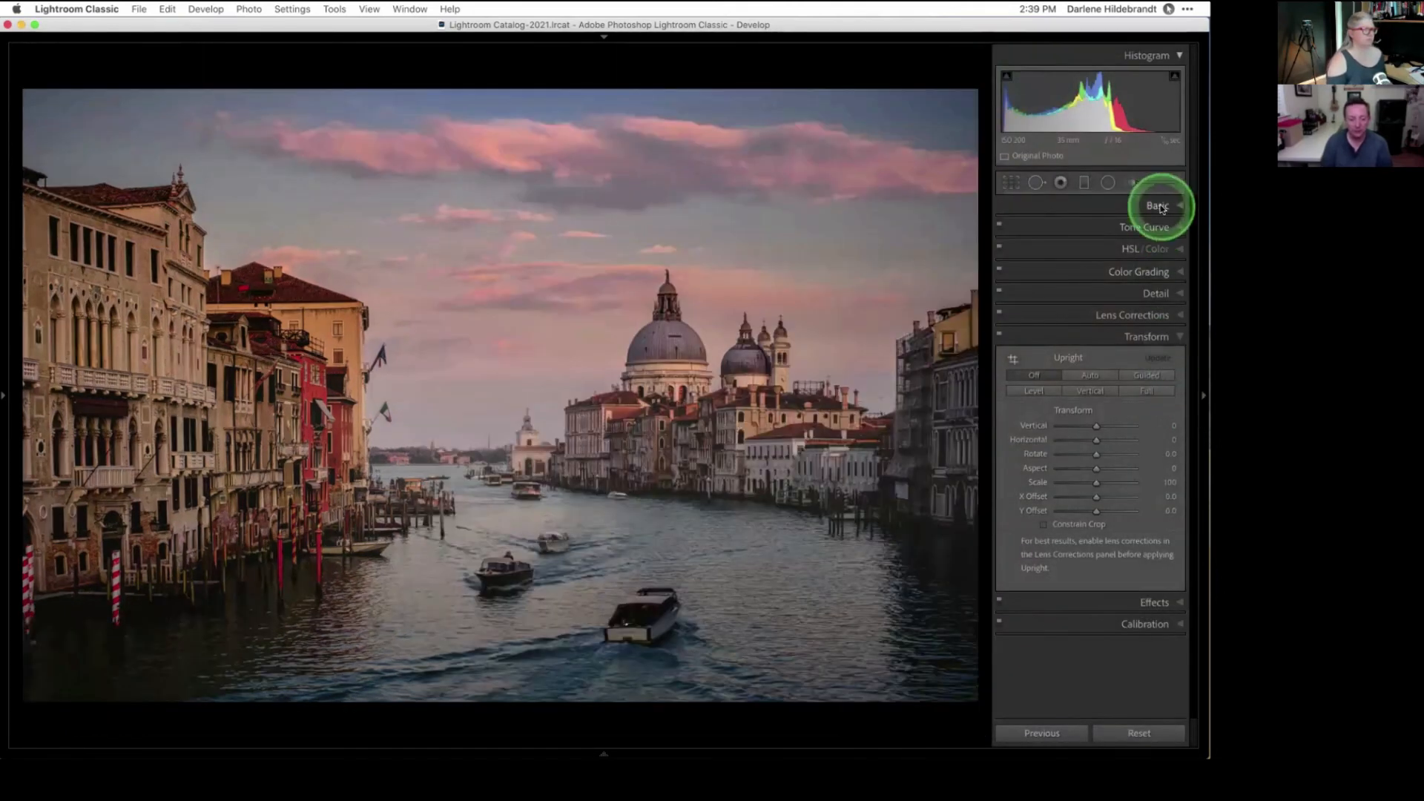
left_click(1159, 207)
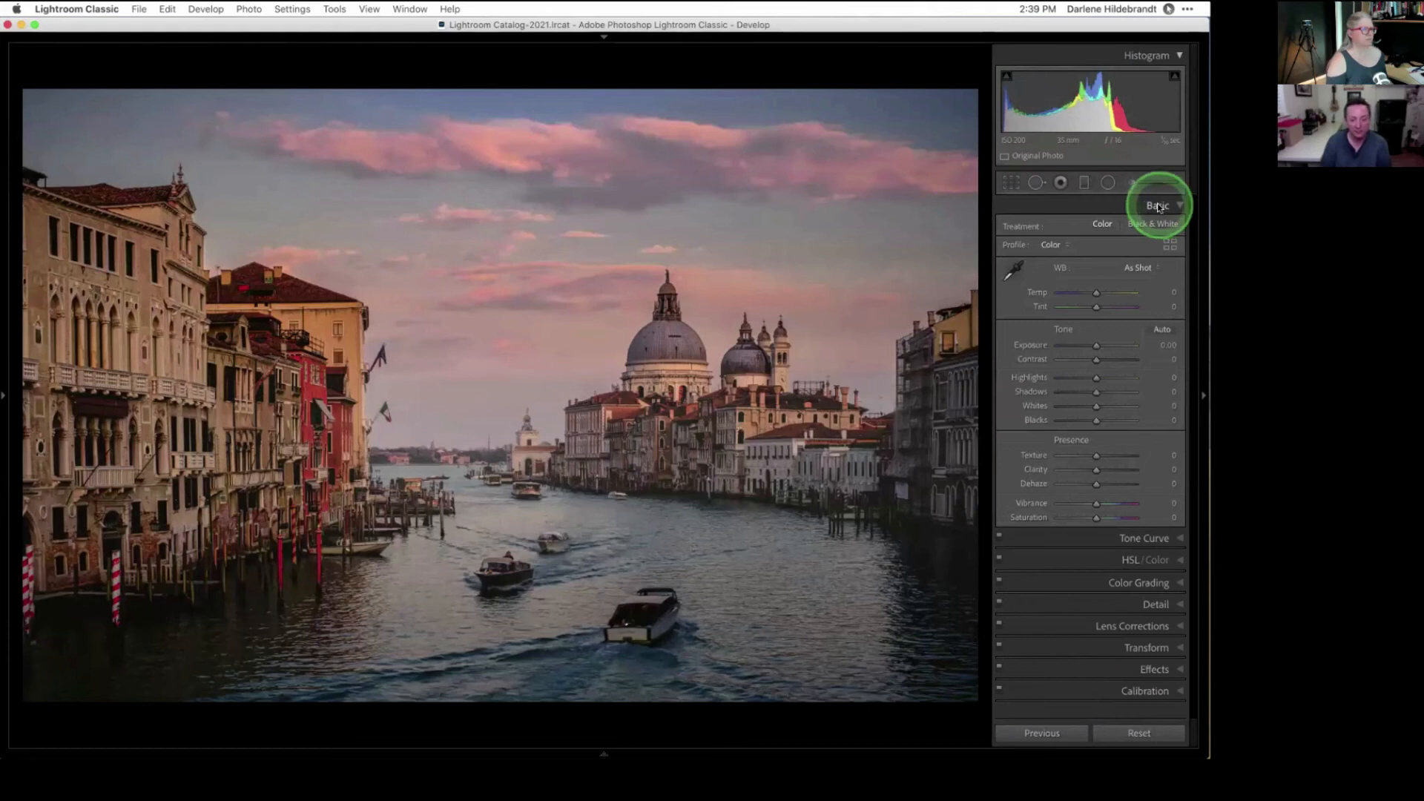
left_click_drag(1094, 407, 1103, 407)
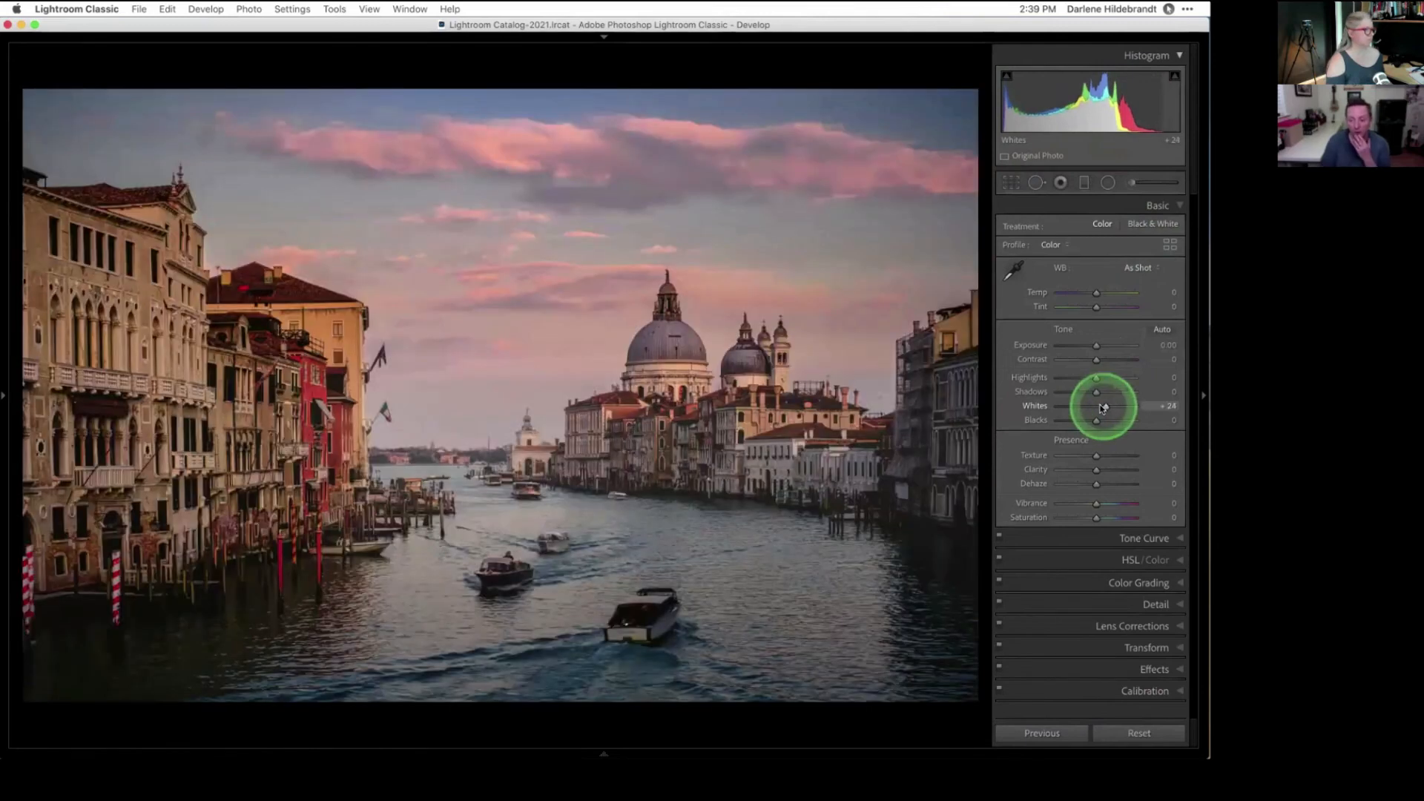
left_click(1102, 405)
left_click(1152, 224)
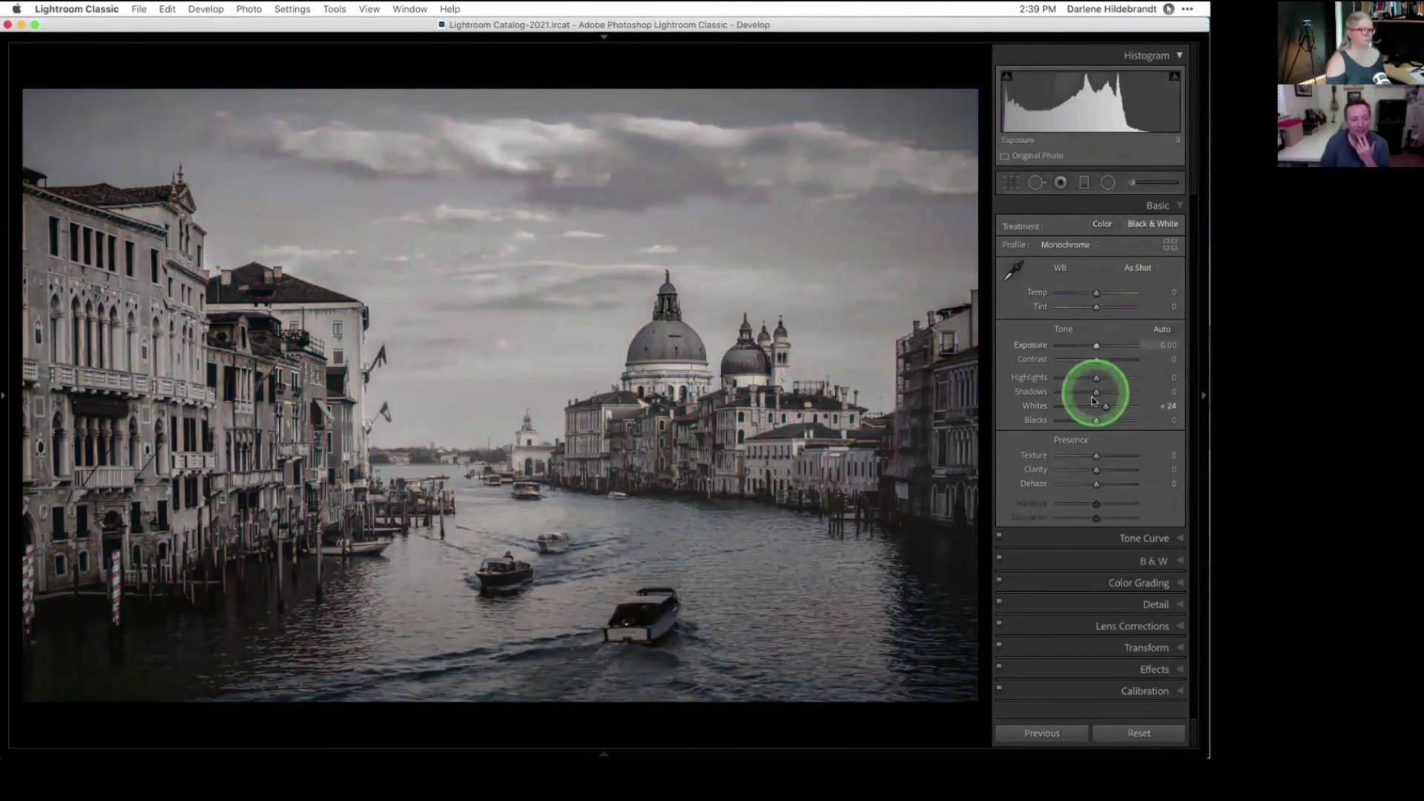
left_click_drag(1109, 409, 1120, 406)
left_click(1075, 375)
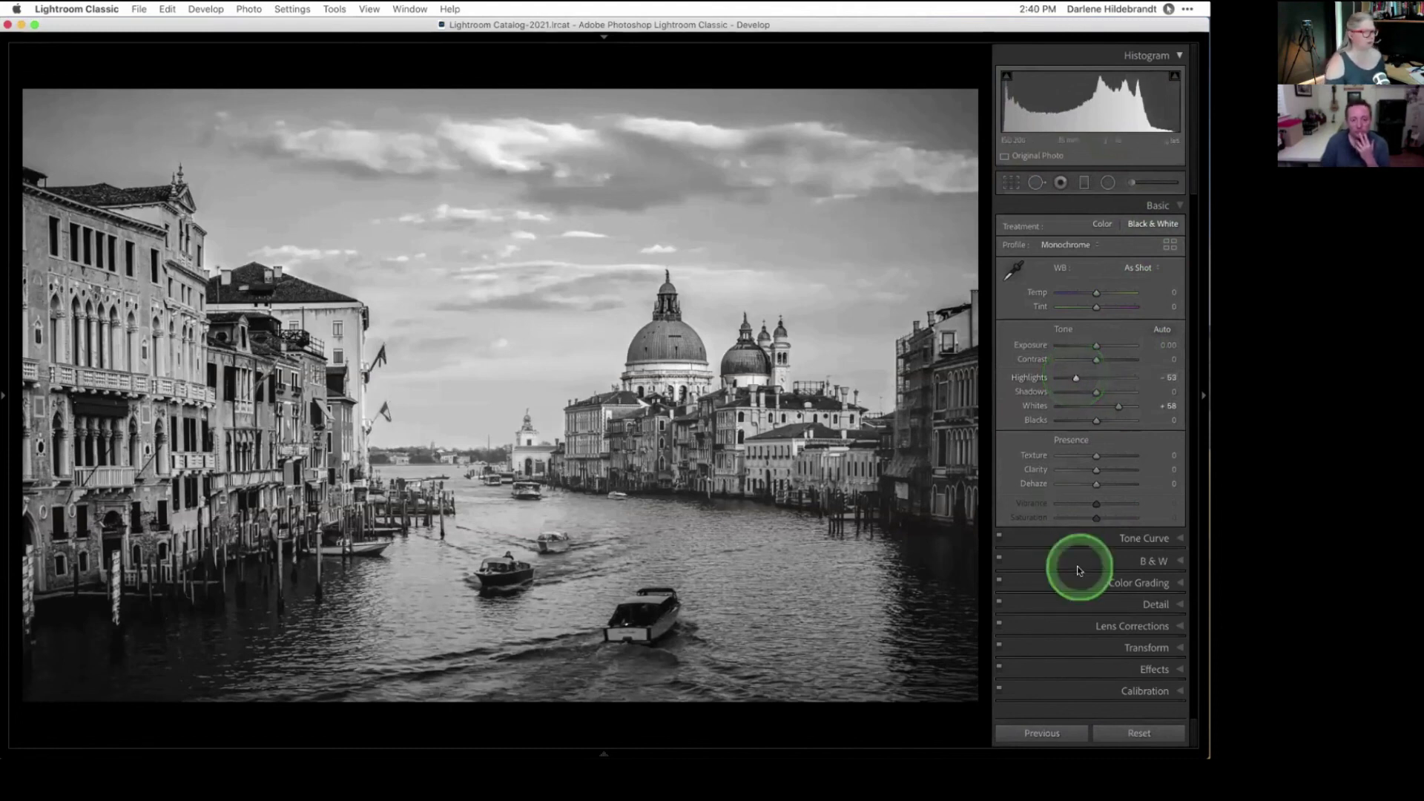
- Tint the monochrome photo's shadows a muted yellow with Color Grading and compare the result with the before version
left_click(1102, 578)
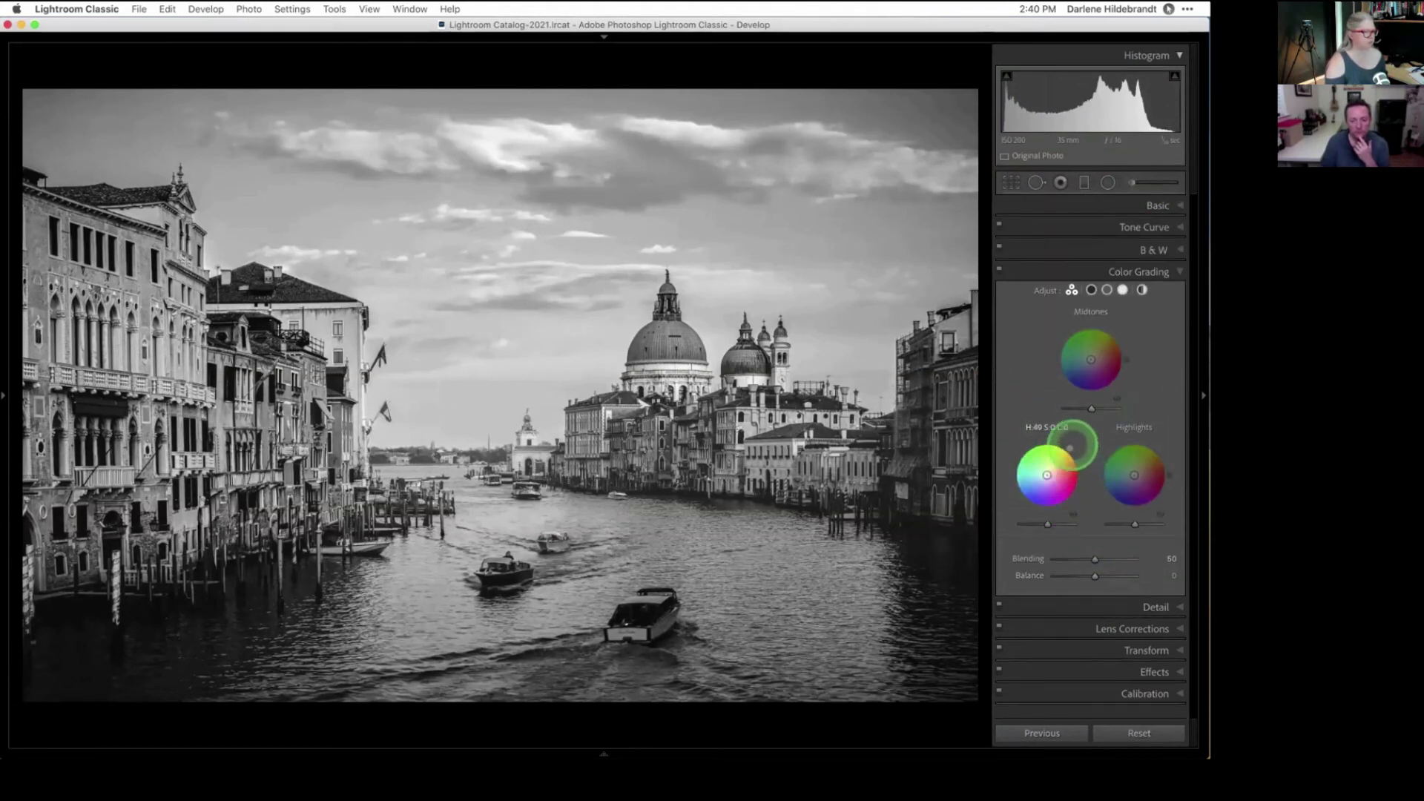
left_click_drag(1071, 453, 1057, 460)
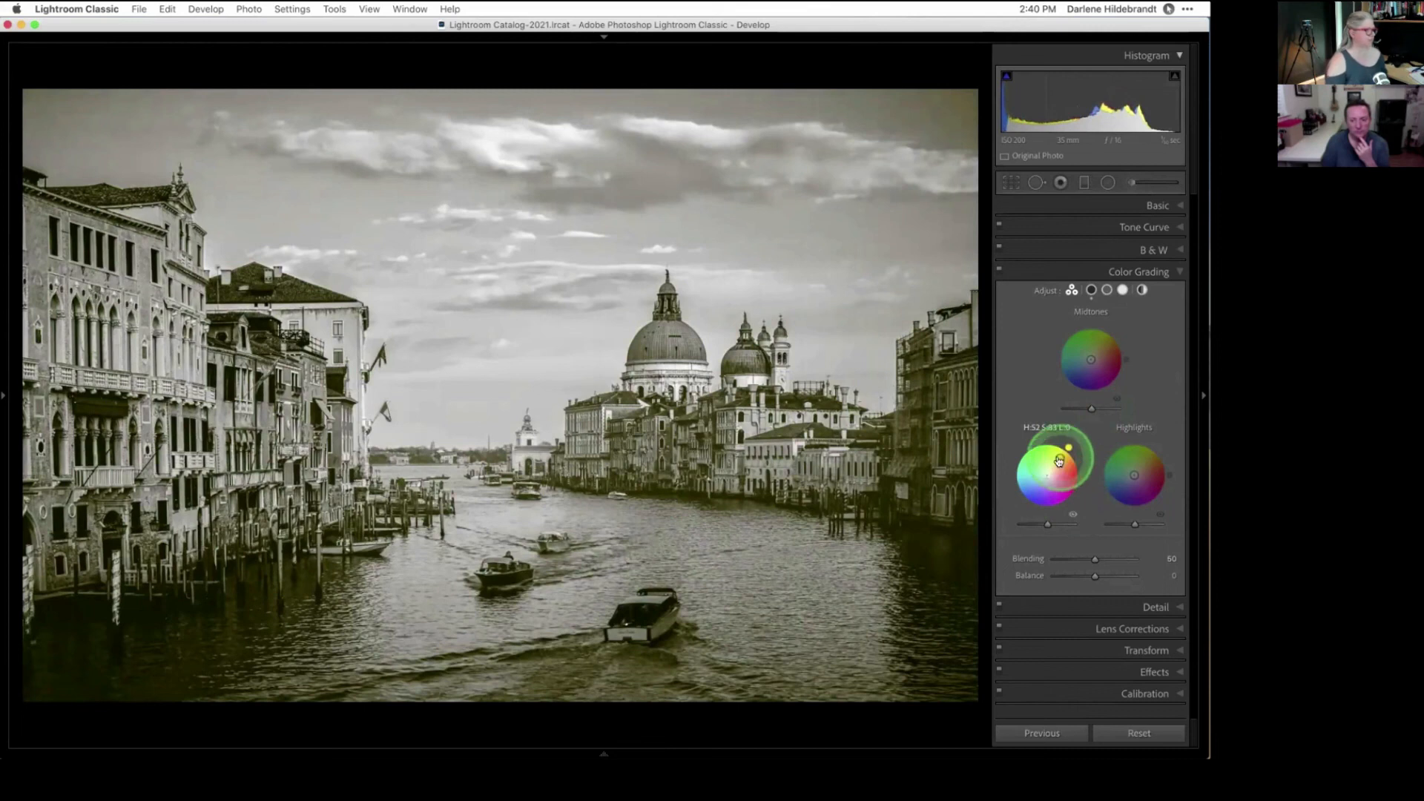
left_click_drag(1061, 459, 1055, 466)
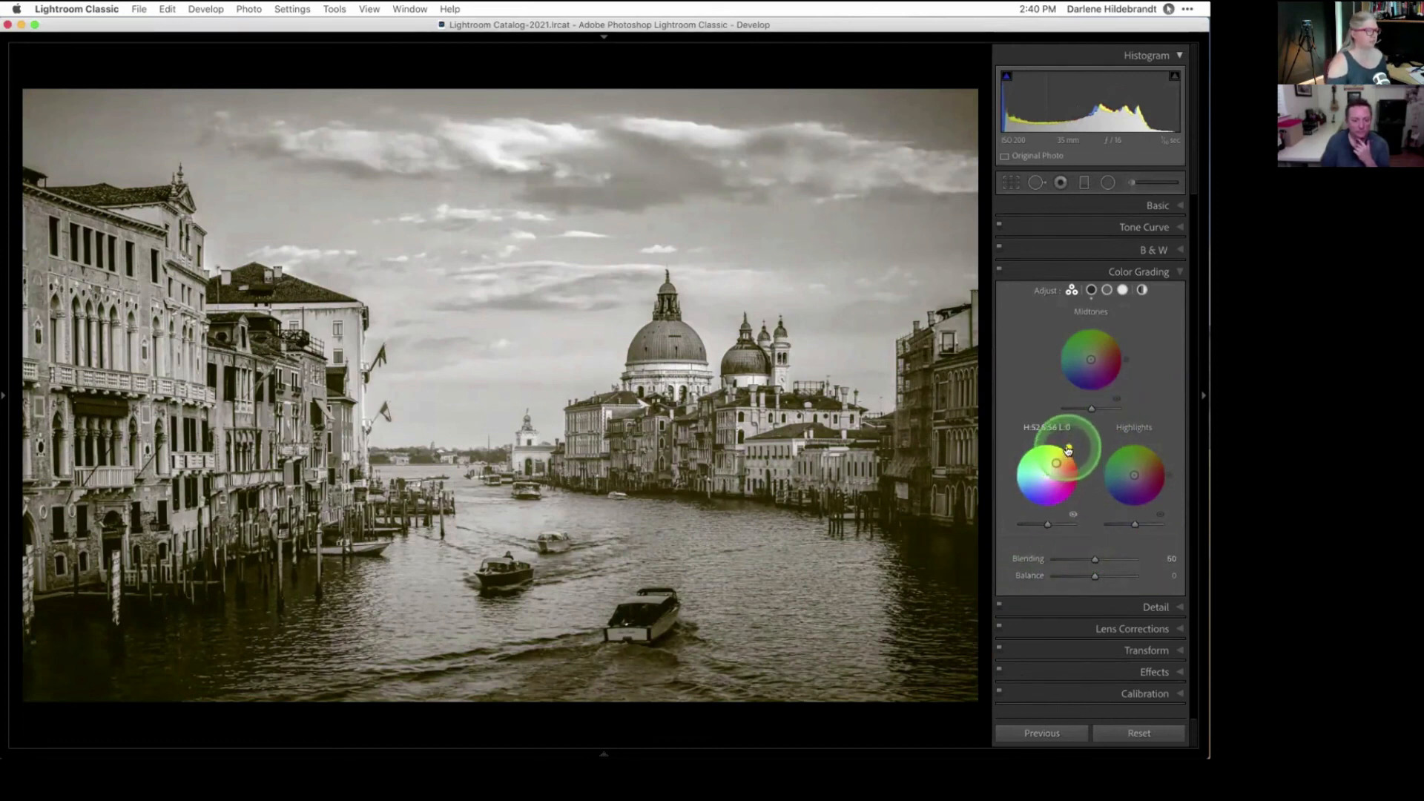
left_click_drag(1069, 447, 1065, 445)
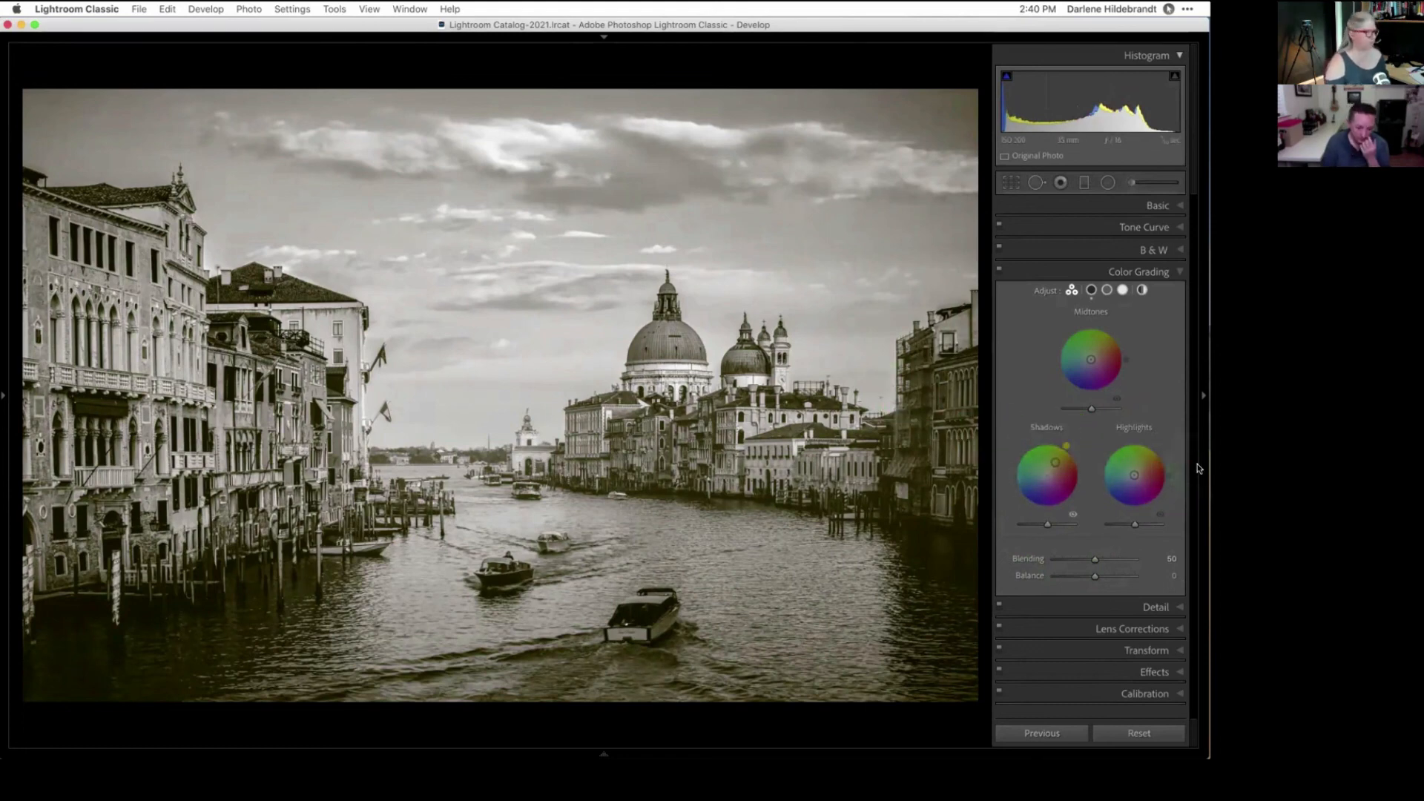
key("backslash")
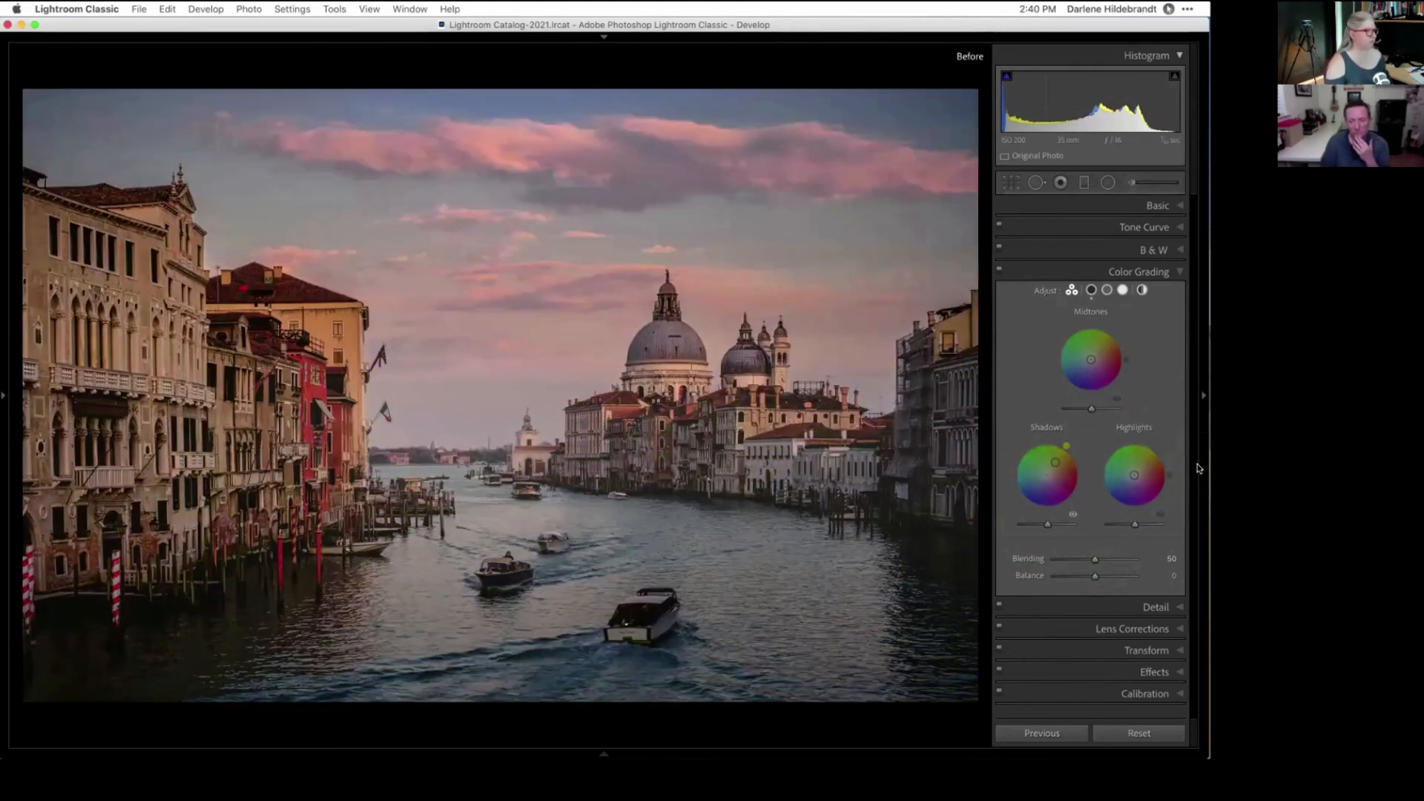
key("backslash")
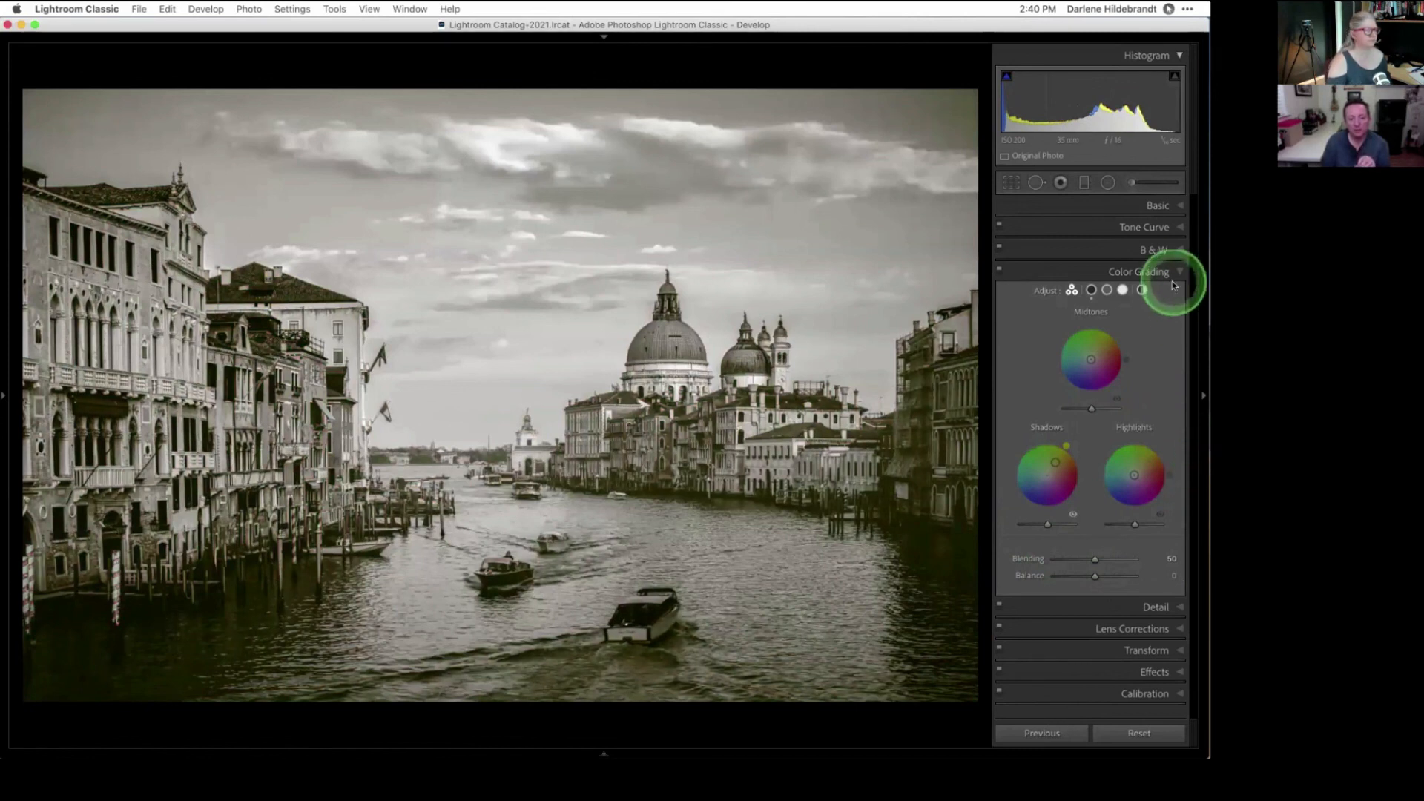
- Set the Black & White Mix to Red -23, Orange +19, Yellow +67, Aqua -31, Blue -27, Purple -31 and Magenta -37
left_click(1149, 249)
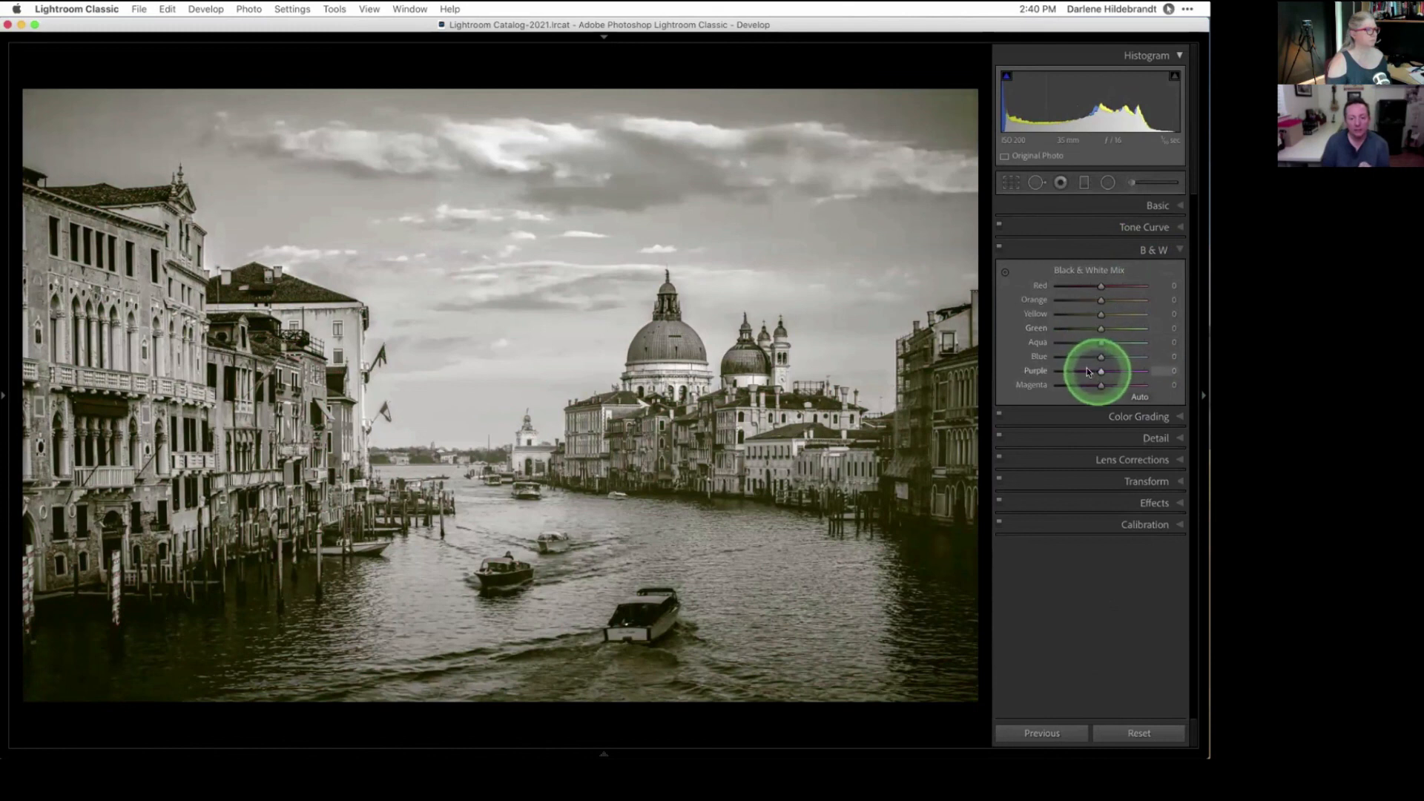
left_click_drag(1089, 372, 1088, 342)
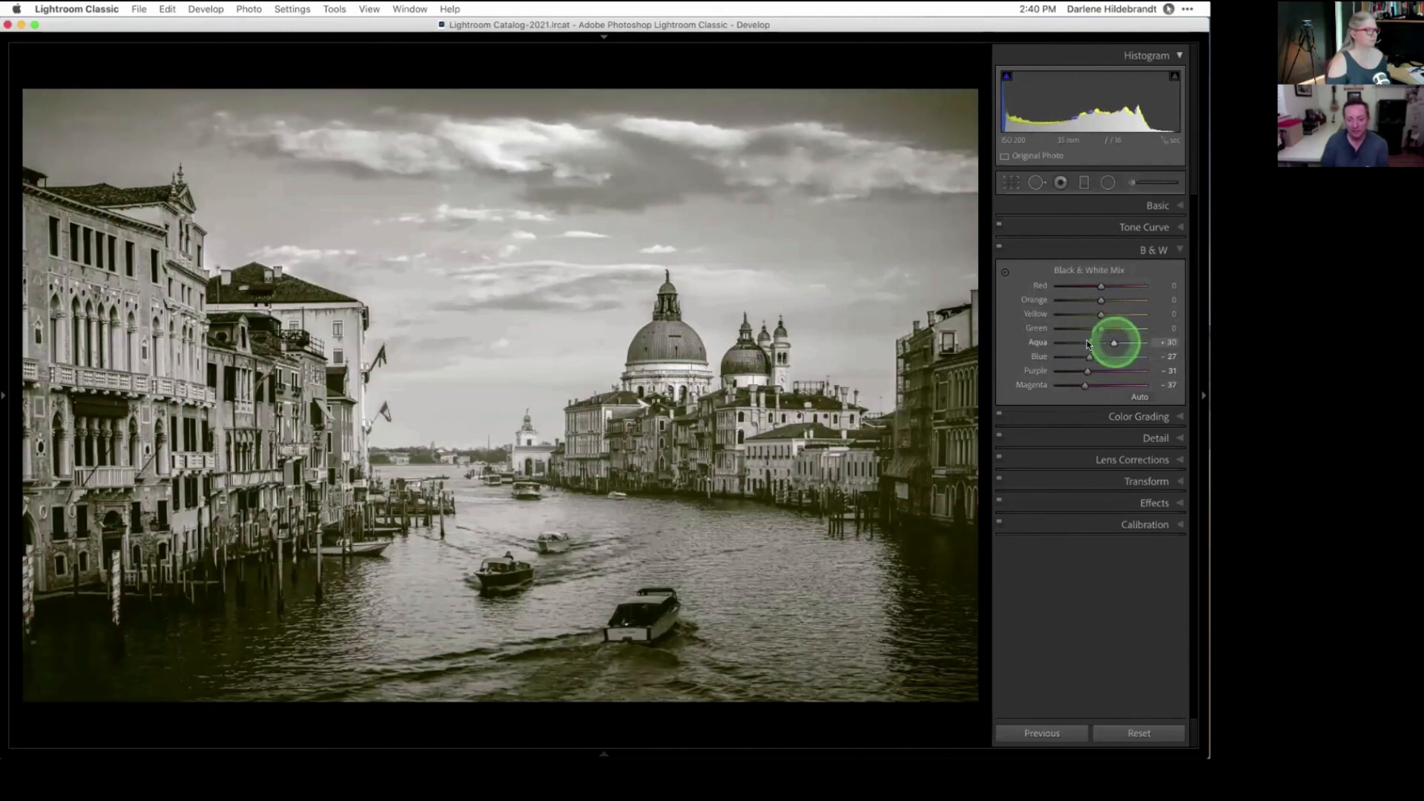
left_click(1005, 271)
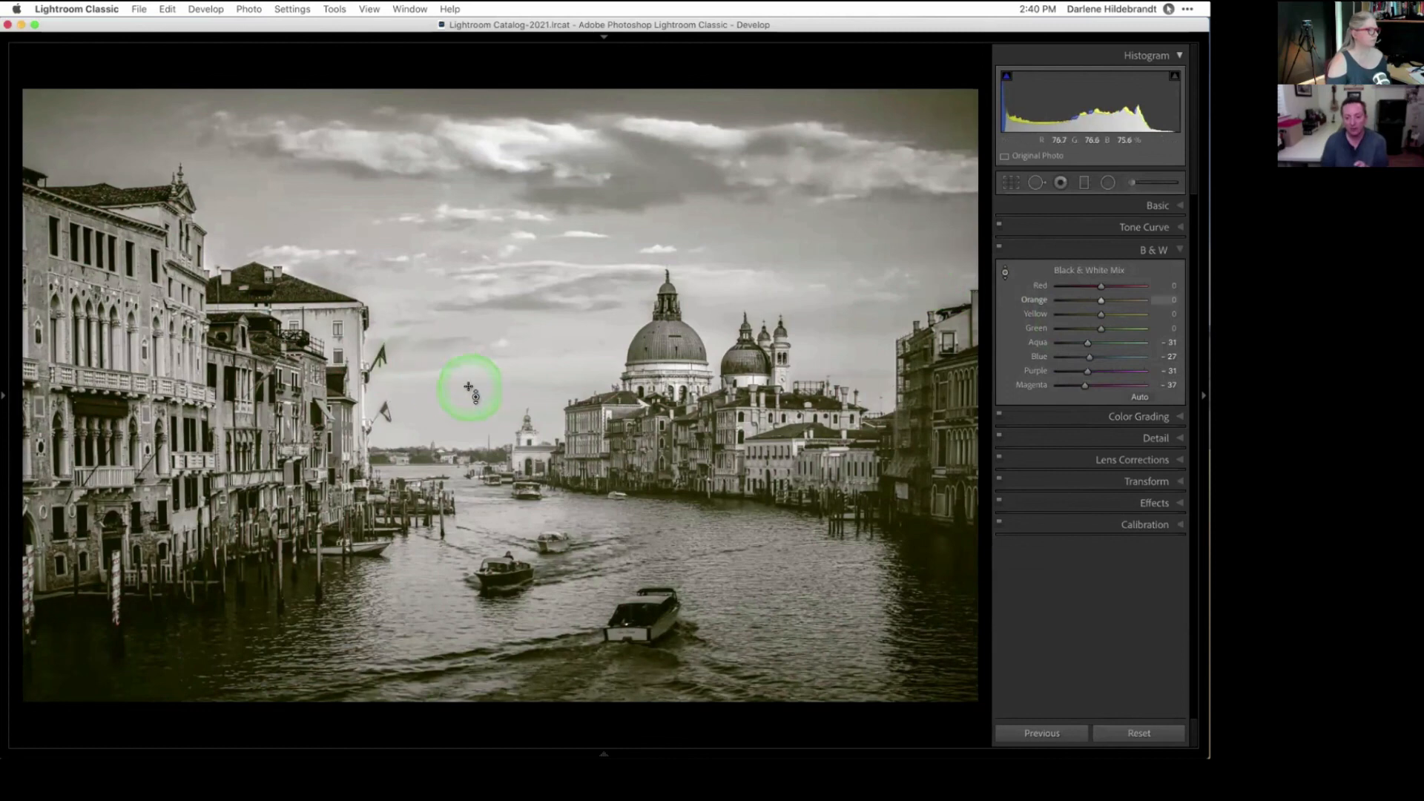
mouse_move(472, 385)
left_mouse_down()
mouse_move(470, 416)
mouse_move(470, 393)
left_mouse_up()
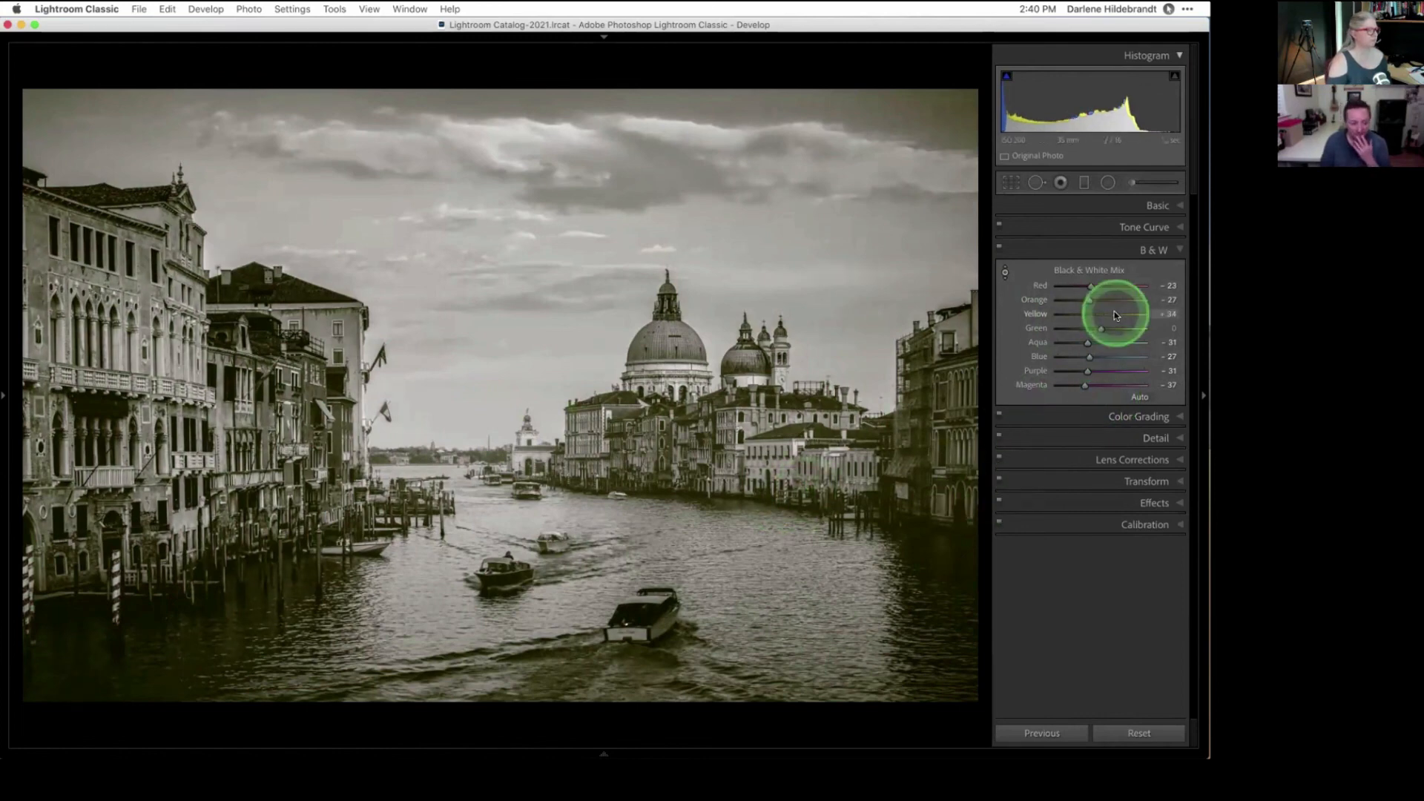
mouse_move(1112, 313)
left_mouse_down()
mouse_move(1080, 314)
mouse_move(1139, 314)
mouse_move(1103, 299)
left_mouse_up()
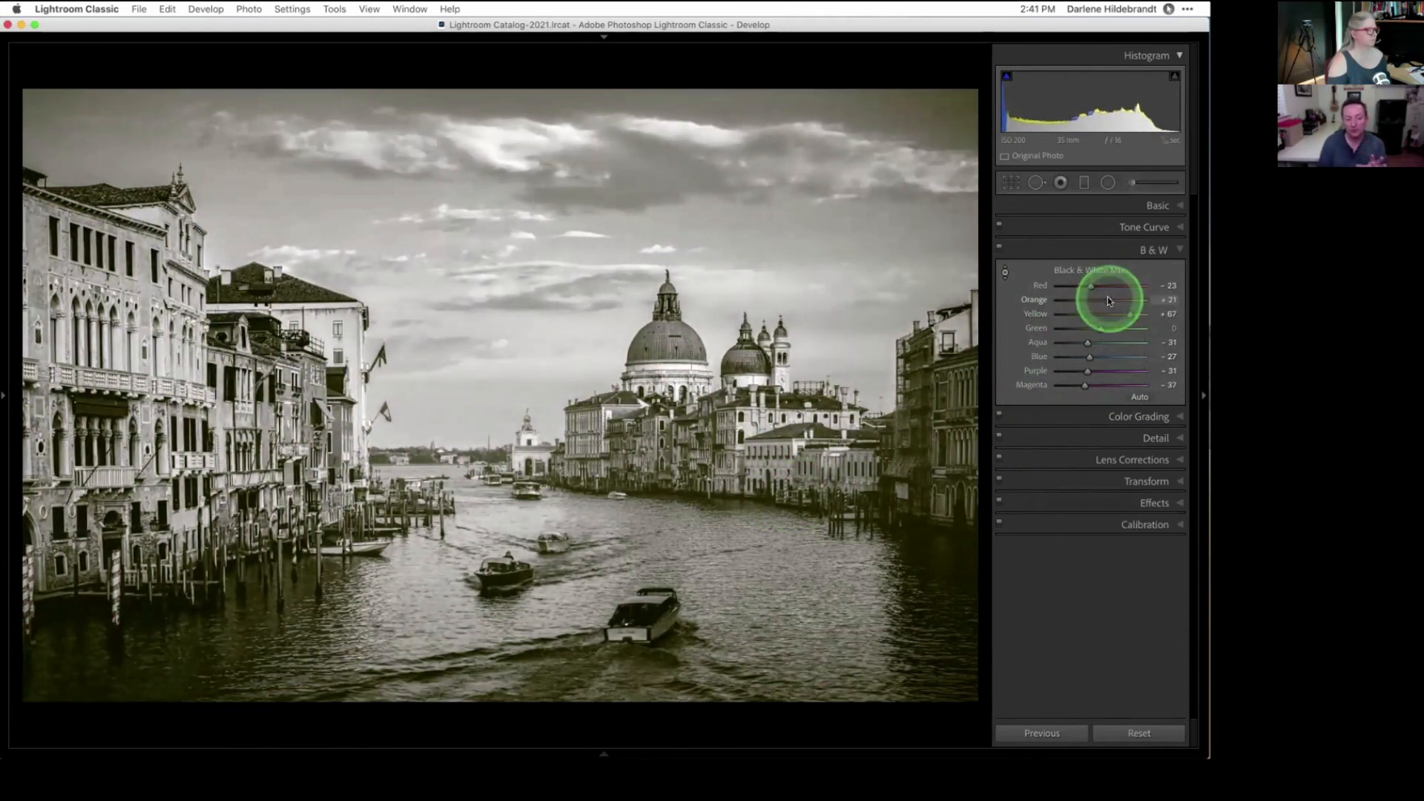
left_click_drag(1112, 302, 1110, 301)
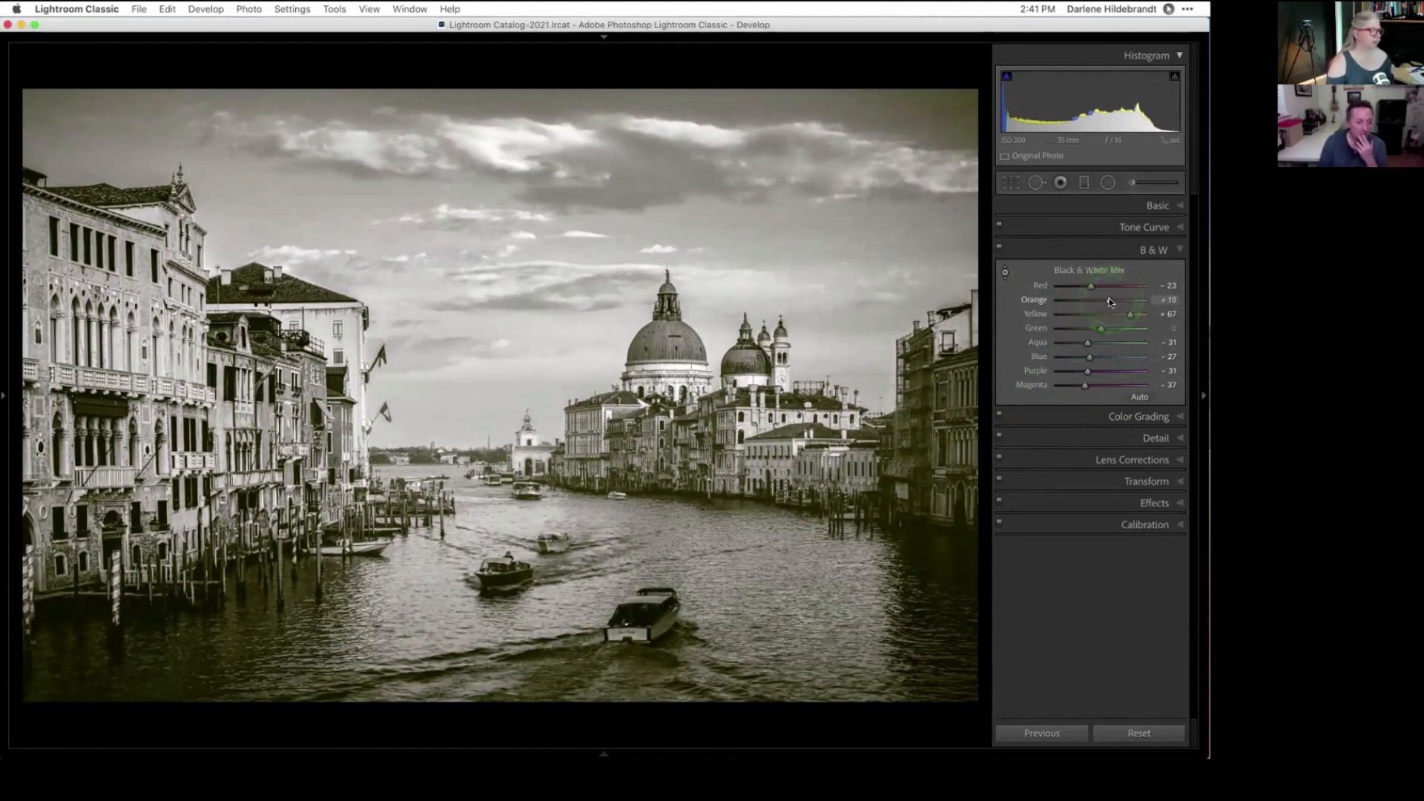